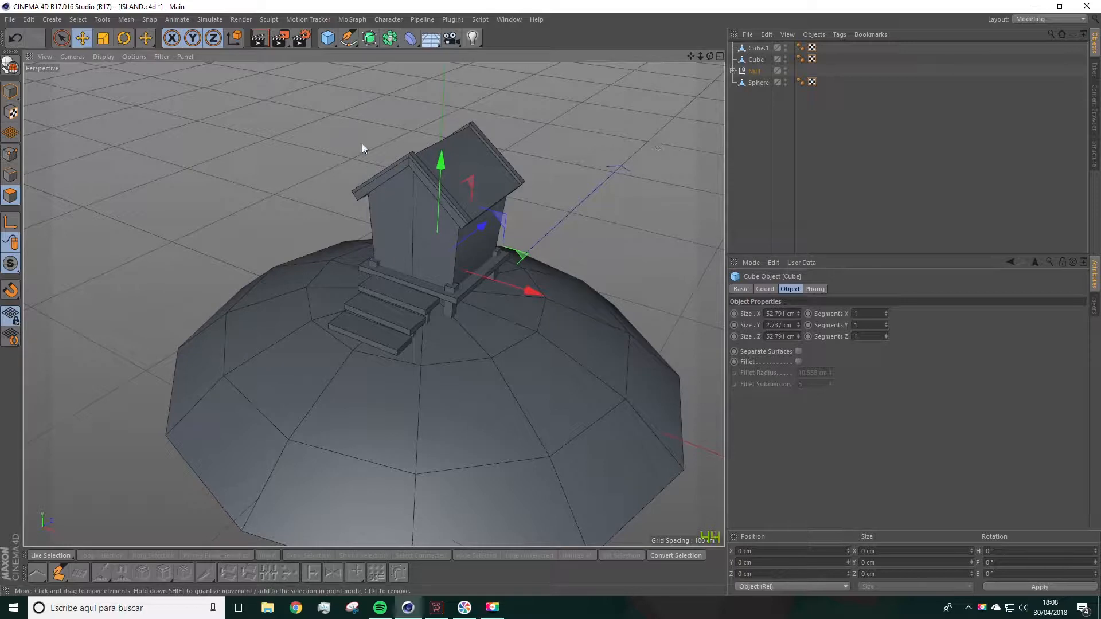
# Add a cube and scale it down uniformly to about 25 cm per side.
pyautogui.click(328, 38)
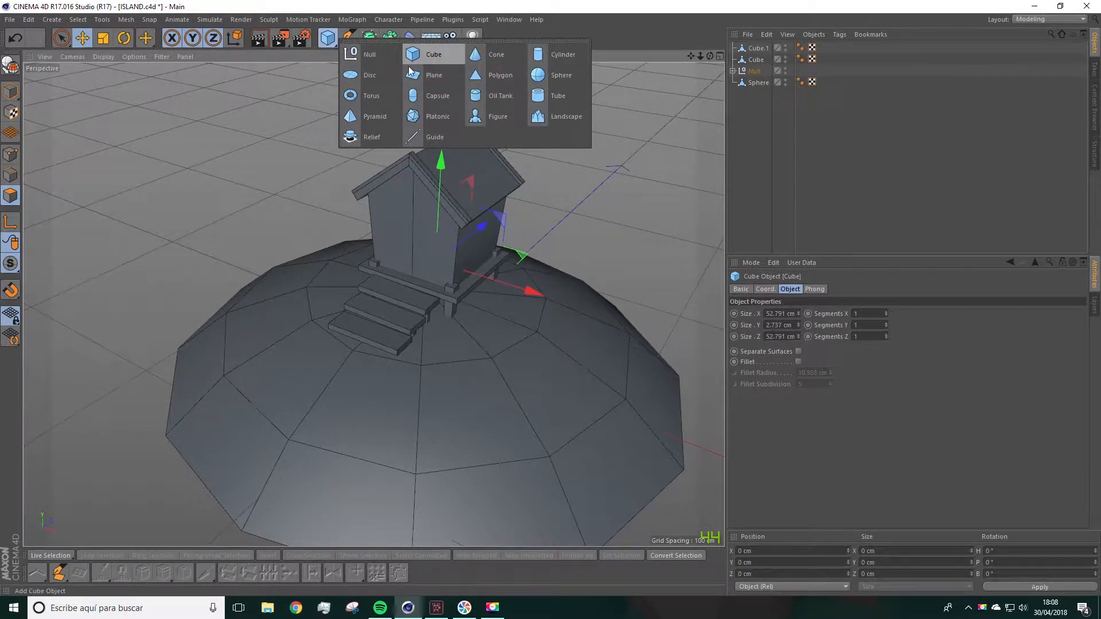
pyautogui.click(415, 56)
pyautogui.click(104, 38)
pyautogui.moveTo(123, 142); pyautogui.dragTo(68, 143)
pyautogui.moveTo(160, 74); pyautogui.dragTo(94, 22)
# Move the cube in front of the house above the steps and flatten its depth to about 2.5 cm.
pyautogui.click(85, 43)
pyautogui.moveTo(435, 247); pyautogui.dragTo(442, 153)
pyautogui.moveTo(489, 231); pyautogui.dragTo(446, 261)
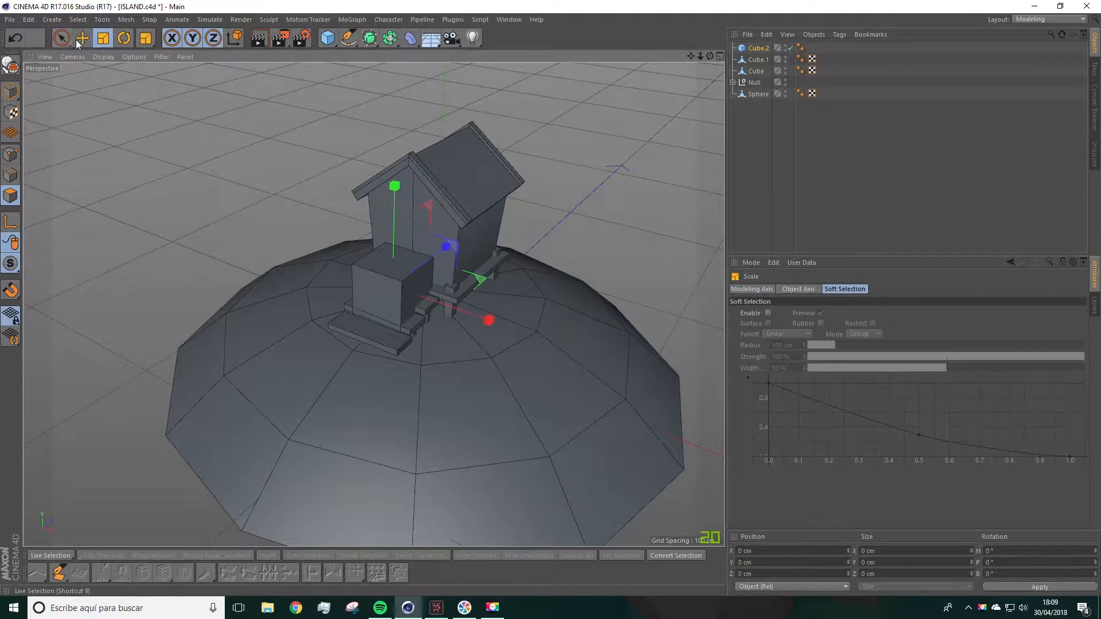
pyautogui.click(9, 92)
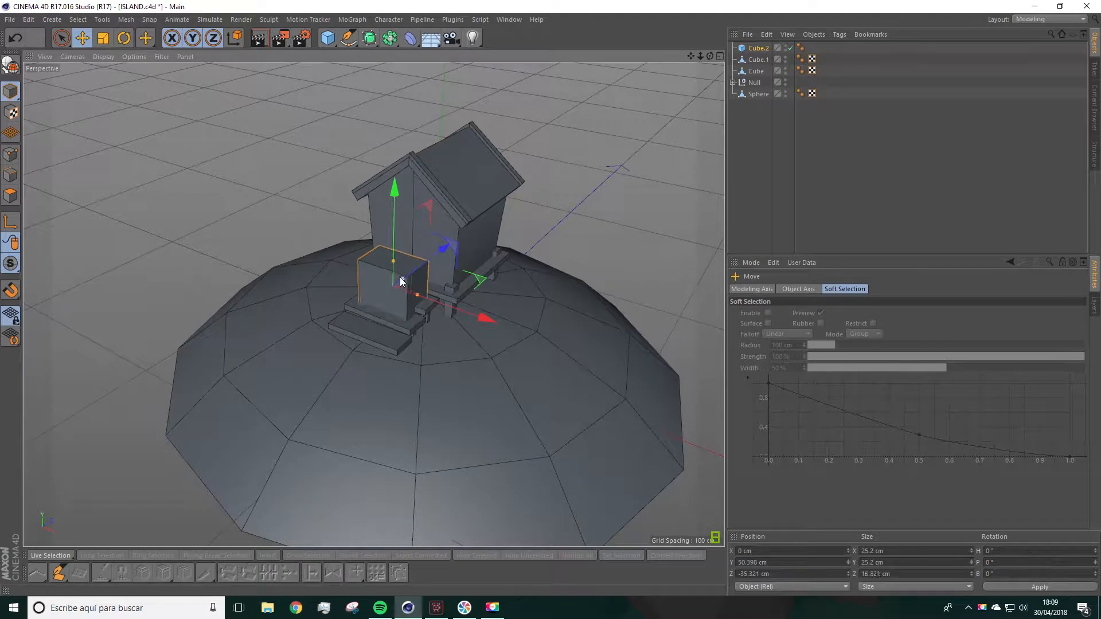
pyautogui.click(327, 38)
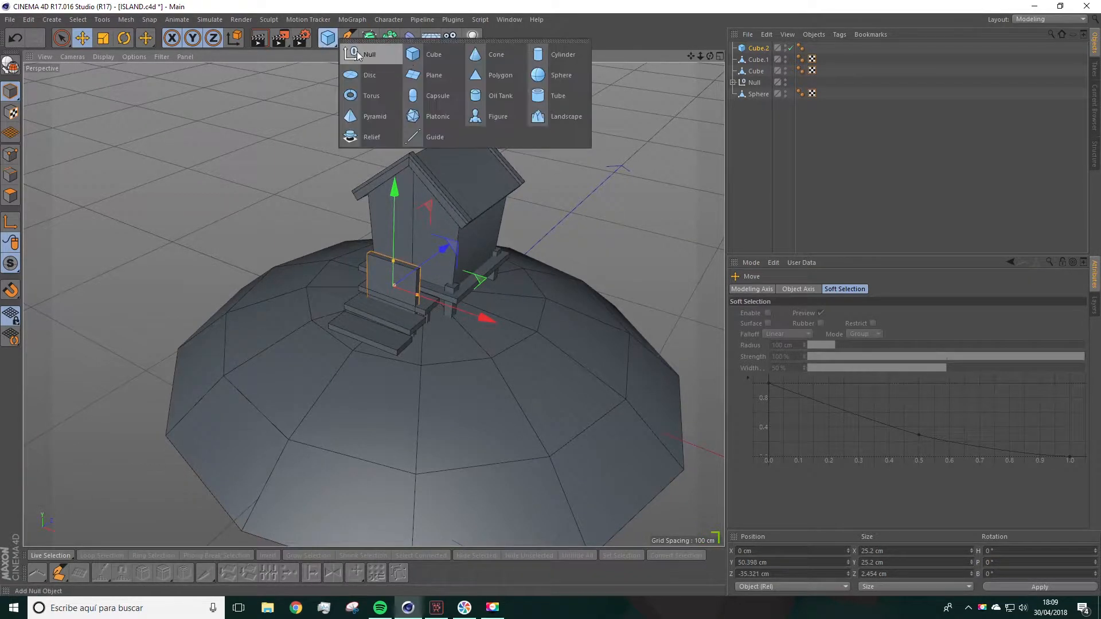
pyautogui.click(486, 3)
# Move the flat panel against the house's front wall and resize it to about 16.8 by 20.9 cm as a door.
pyautogui.keyDown('alt'); pyautogui.moveTo(375, 276); pyautogui.dragTo(366, 269); pyautogui.keyUp('alt')
pyautogui.moveTo(453, 260); pyautogui.dragTo(474, 249)
pyautogui.moveTo(413, 180); pyautogui.dragTo(413, 165)
pyautogui.scroll(1, 437, 263)
pyautogui.scroll(3, 437, 264)
pyautogui.moveTo(438, 264)
pyautogui.keyDown('alt'); pyautogui.mouseDown()
pyautogui.moveTo(455, 272)
pyautogui.moveTo(417, 281)
pyautogui.moveTo(429, 262)
pyautogui.mouseUp(); pyautogui.keyUp('alt')
pyautogui.moveTo(398, 206); pyautogui.dragTo(398, 207)
pyautogui.keyDown('alt'); pyautogui.moveTo(362, 221); pyautogui.dragTo(394, 225); pyautogui.keyUp('alt')
pyautogui.scroll(3, 396, 227)
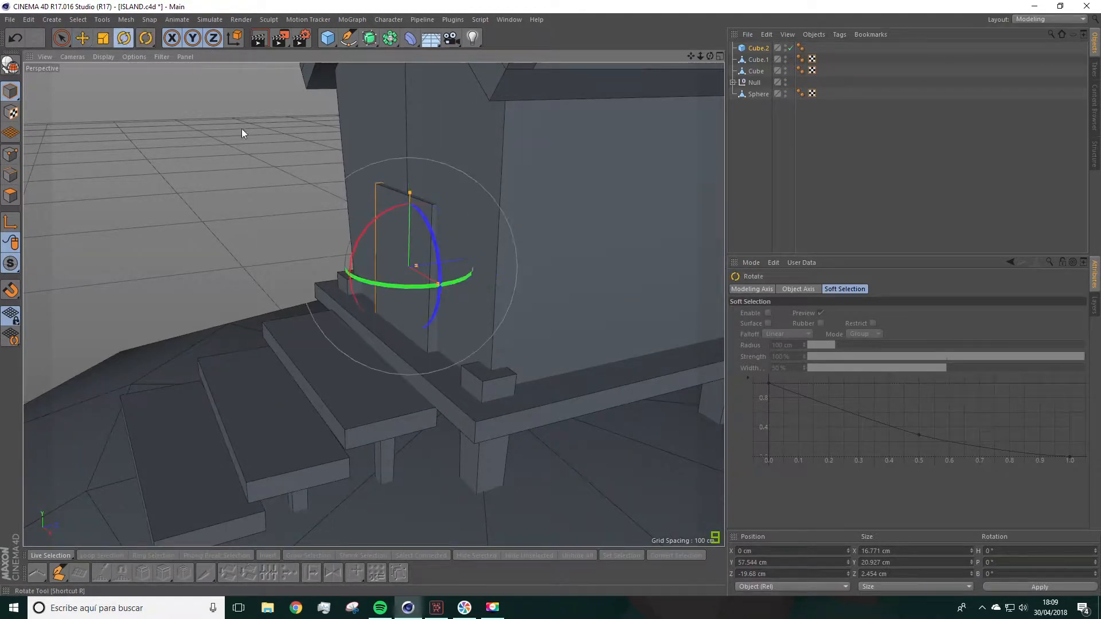
# Tilt the door panel about 2.8° in pitch to follow the wall and narrow it to about 15.1 cm.
pyautogui.moveTo(370, 222); pyautogui.dragTo(386, 95)
pyautogui.scroll(-6, 494, 234)
pyautogui.scroll(5, 494, 238)
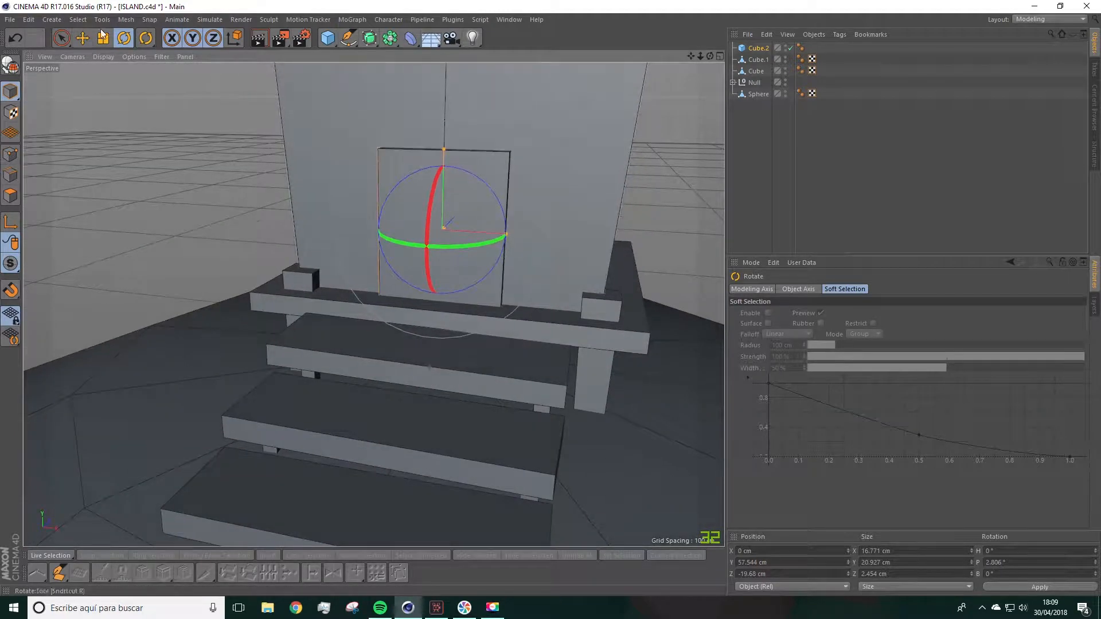
pyautogui.moveTo(510, 233); pyautogui.dragTo(449, 246)
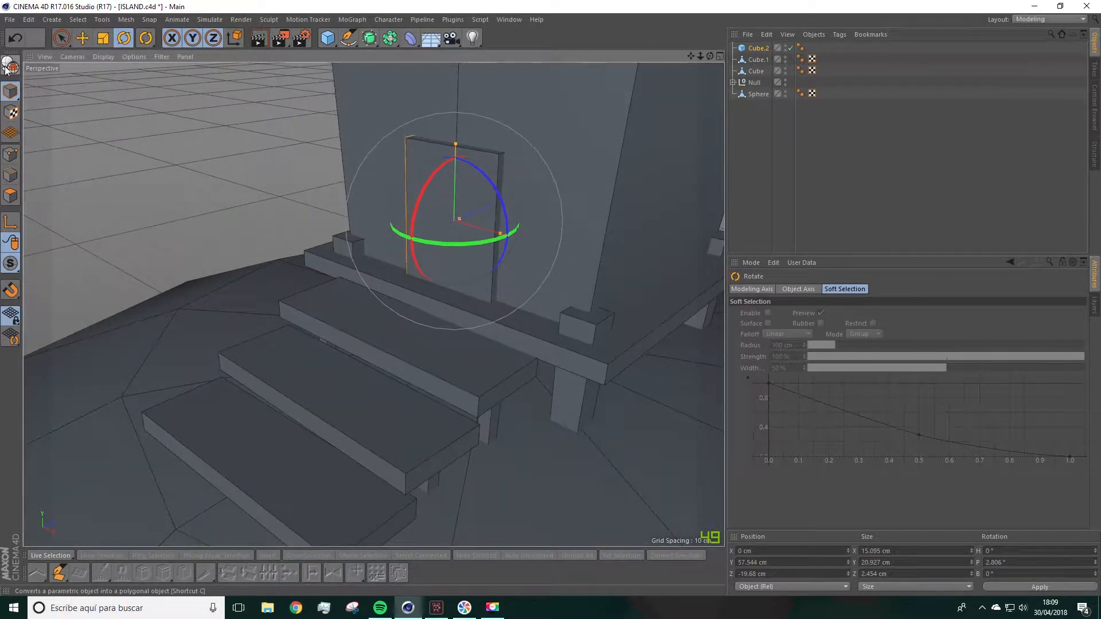
# Nudge the door panel slightly toward the front wall, to about -19.56 cm in Z.
pyautogui.press('e')
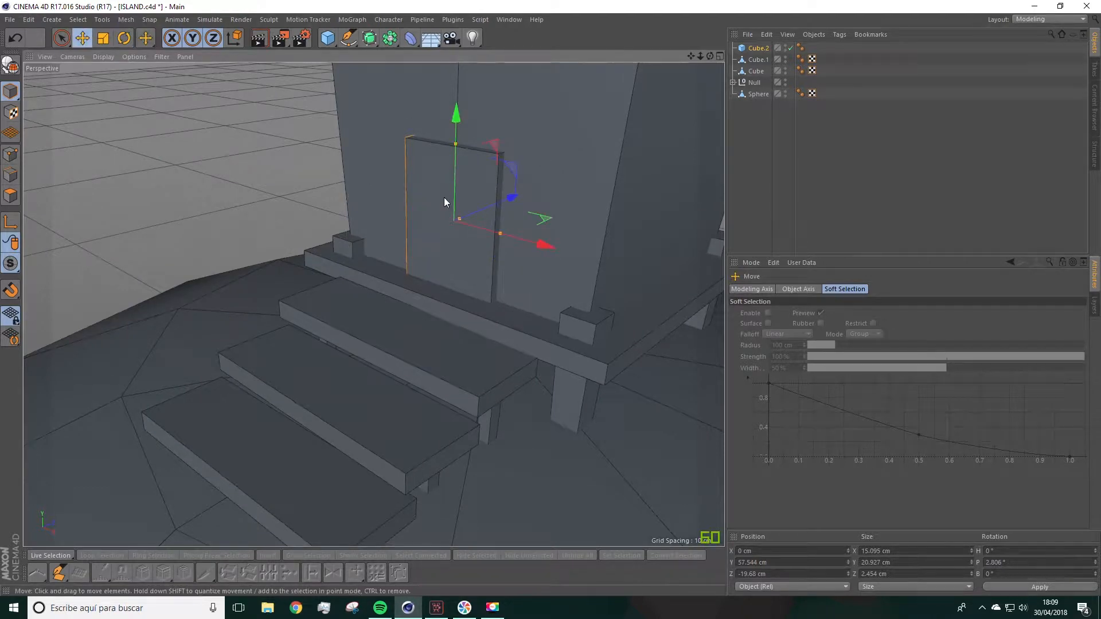
pyautogui.moveTo(503, 199); pyautogui.dragTo(388, 196)
pyautogui.moveTo(521, 225); pyautogui.dragTo(675, 252)
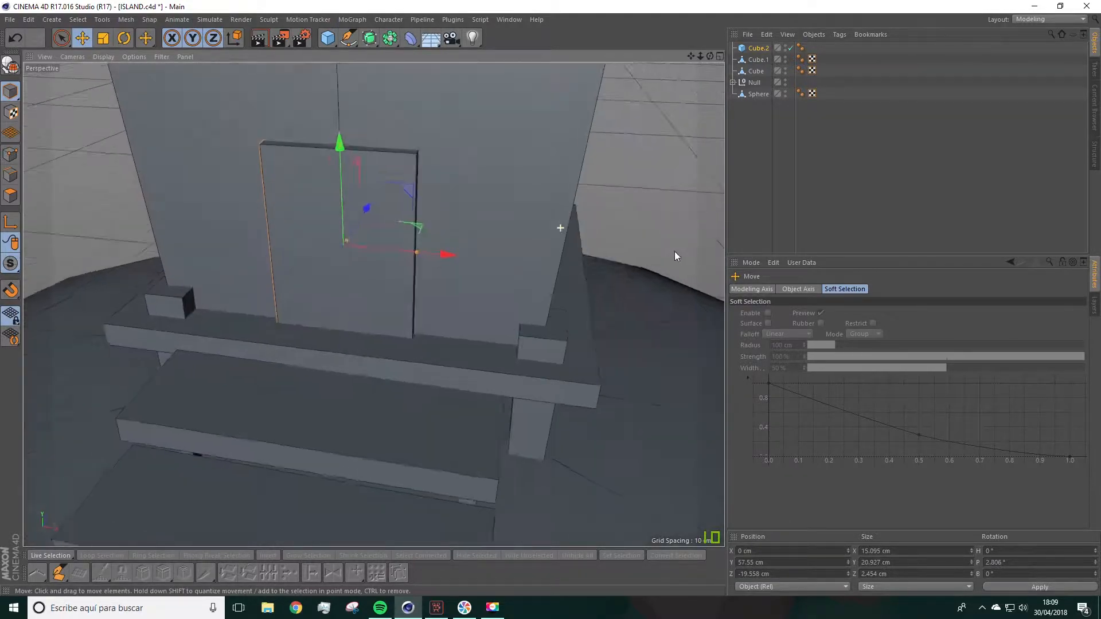
# Convert the door panel to an editable polygon object and switch to polygon editing.
pyautogui.press('c')
pyautogui.keyDown('alt'); pyautogui.moveTo(141, 180); pyautogui.dragTo(103, 171); pyautogui.keyUp('alt')
pyautogui.keyDown('alt'); pyautogui.moveTo(109, 92); pyautogui.dragTo(24, 195); pyautogui.keyUp('alt')
pyautogui.click(17, 195)
# Extrude the door panel's top and two side faces outward by about 1.46 cm.
pyautogui.click(62, 39)
pyautogui.keyDown('alt'); pyautogui.moveTo(245, 137); pyautogui.dragTo(203, 148); pyautogui.keyUp('alt')
pyautogui.click(380, 185)
pyautogui.keyDown('alt'); pyautogui.moveTo(378, 181); pyautogui.dragTo(523, 167); pyautogui.keyUp('alt')
pyautogui.click(207, 216)
pyautogui.keyDown('alt'); pyautogui.moveTo(295, 179); pyautogui.dragTo(344, 213); pyautogui.keyUp('alt')
pyautogui.rightClick(385, 212)
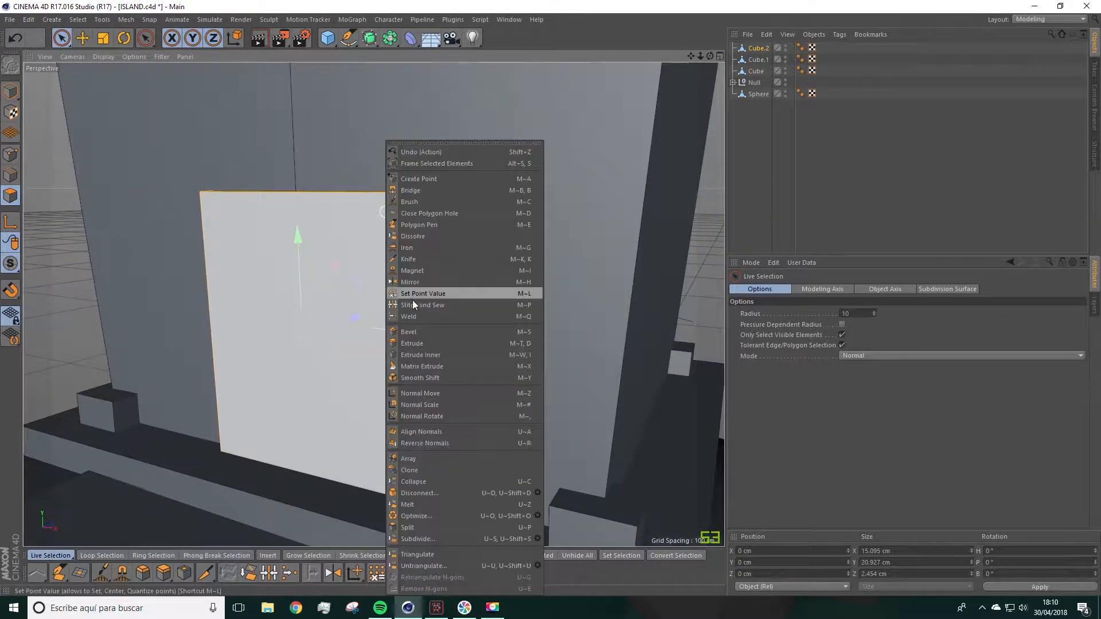
pyautogui.click(414, 343)
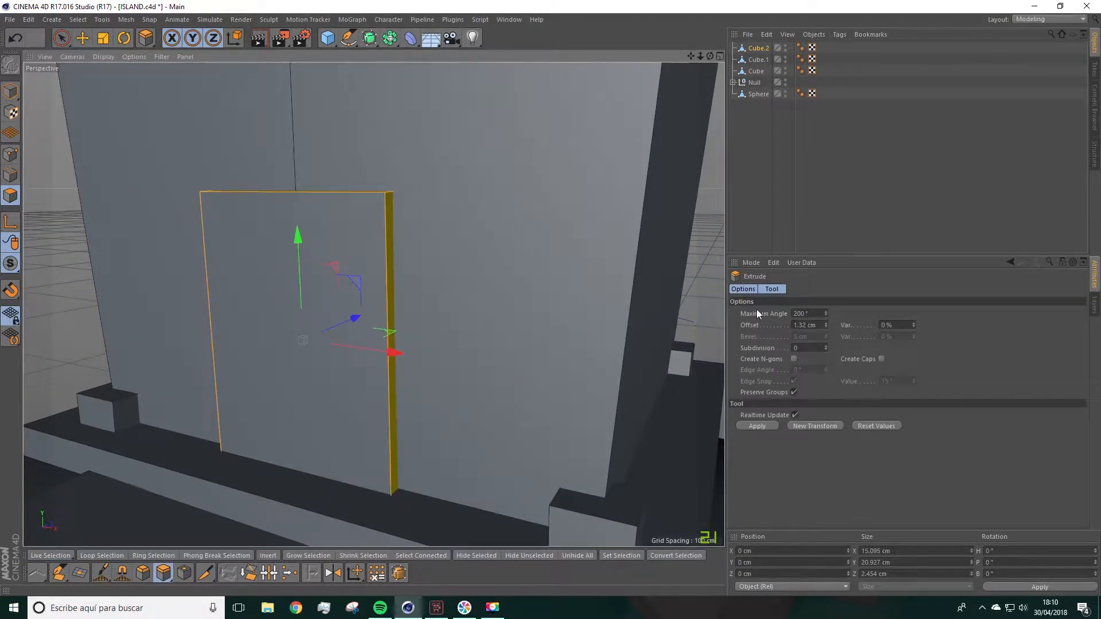
pyautogui.moveTo(414, 342); pyautogui.dragTo(499, 343)
pyautogui.keyDown('alt'); pyautogui.moveTo(492, 267); pyautogui.dragTo(523, 250); pyautogui.keyUp('alt')
# Extrude the front faces of the door's surrounding border by 0.54 cm to raise the frame, and return to object editing.
pyautogui.click(62, 38)
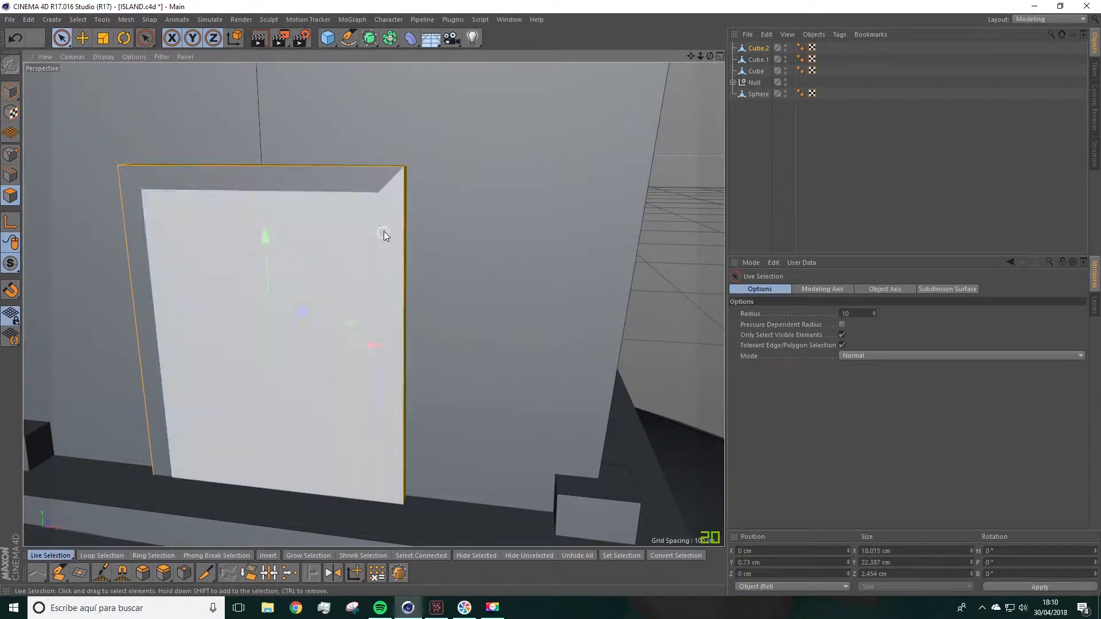
pyautogui.click(390, 187)
pyautogui.click(387, 187)
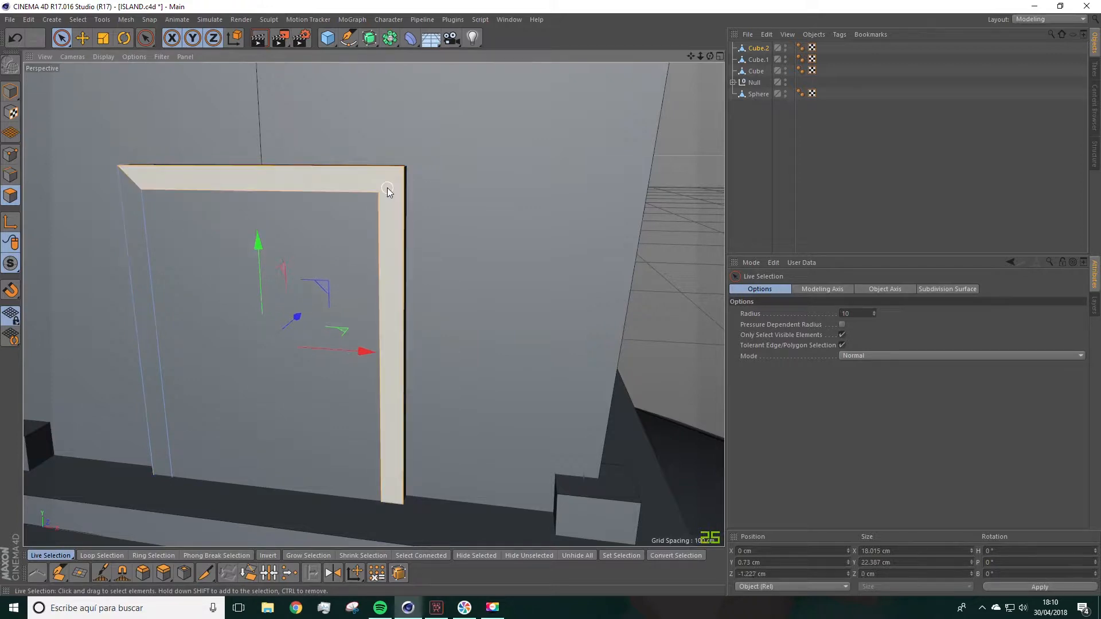
pyautogui.keyDown('shift'); pyautogui.click(133, 185); pyautogui.keyUp('shift')
pyautogui.keyDown('alt'); pyautogui.moveTo(269, 233); pyautogui.dragTo(221, 224); pyautogui.keyUp('alt')
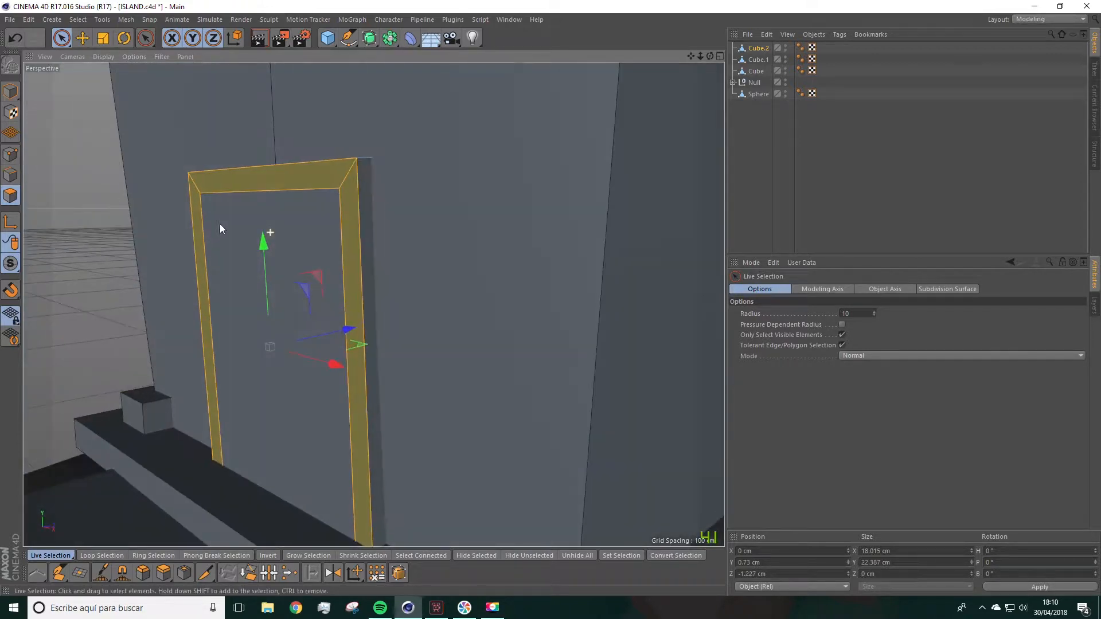
pyautogui.rightClick(290, 180)
pyautogui.click(324, 332)
pyautogui.moveTo(396, 214); pyautogui.dragTo(414, 213)
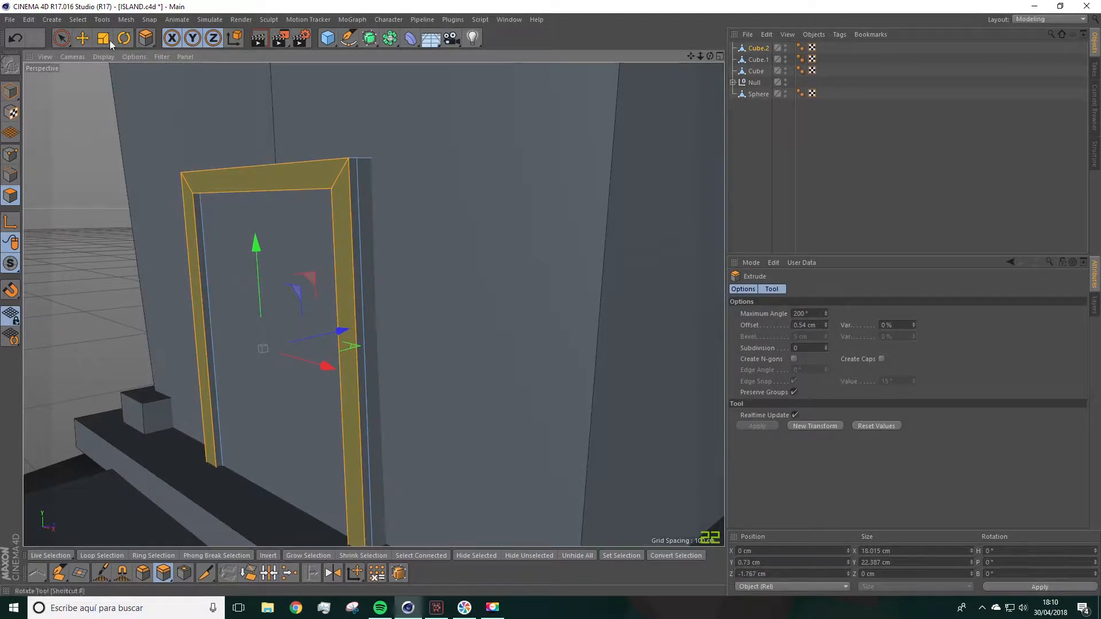
pyautogui.click(83, 39)
pyautogui.click(11, 91)
# Add a cylinder and scale it down uniformly to about 17.2 cm in diameter and 34.4 cm in height.
pyautogui.keyDown('alt'); pyautogui.moveTo(307, 267); pyautogui.dragTo(400, 230); pyautogui.keyUp('alt')
pyautogui.scroll(-8, 421, 241)
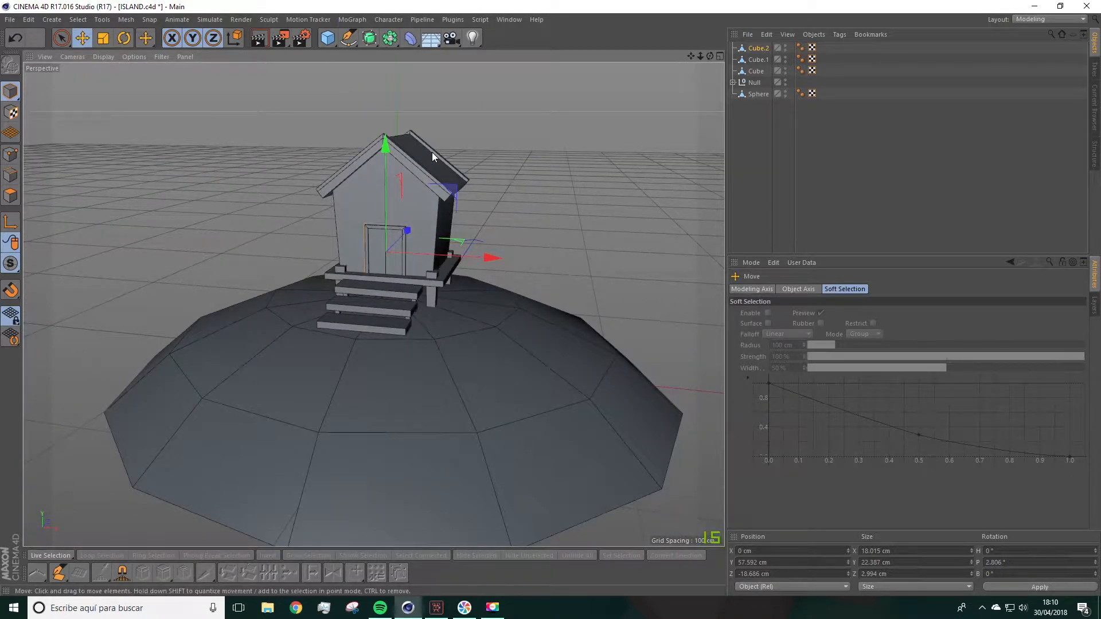
pyautogui.click(327, 39)
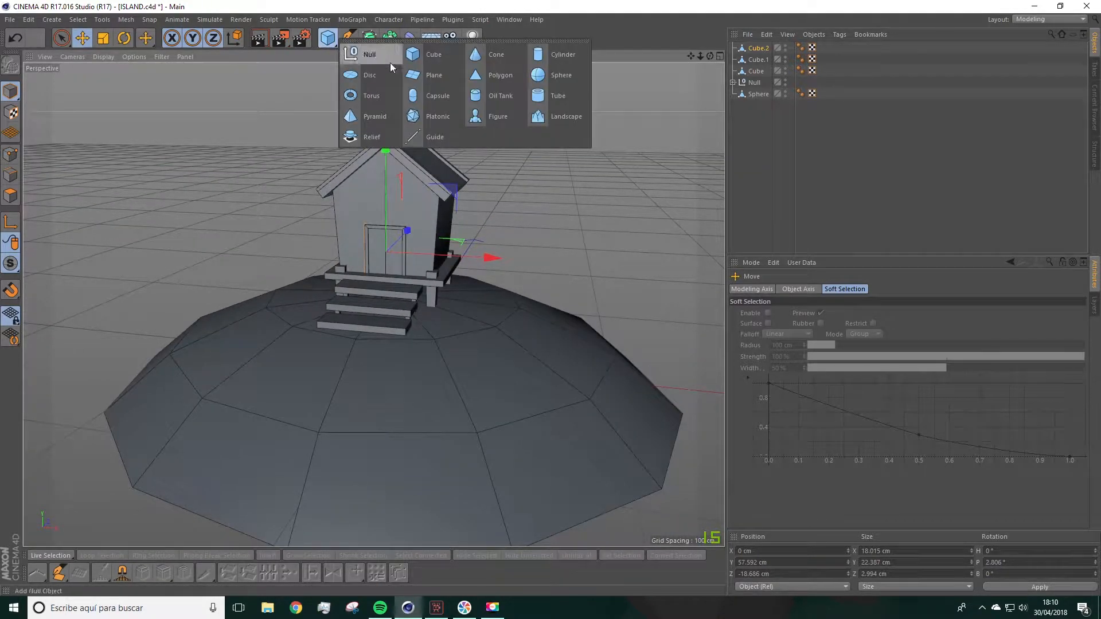
pyautogui.click(556, 55)
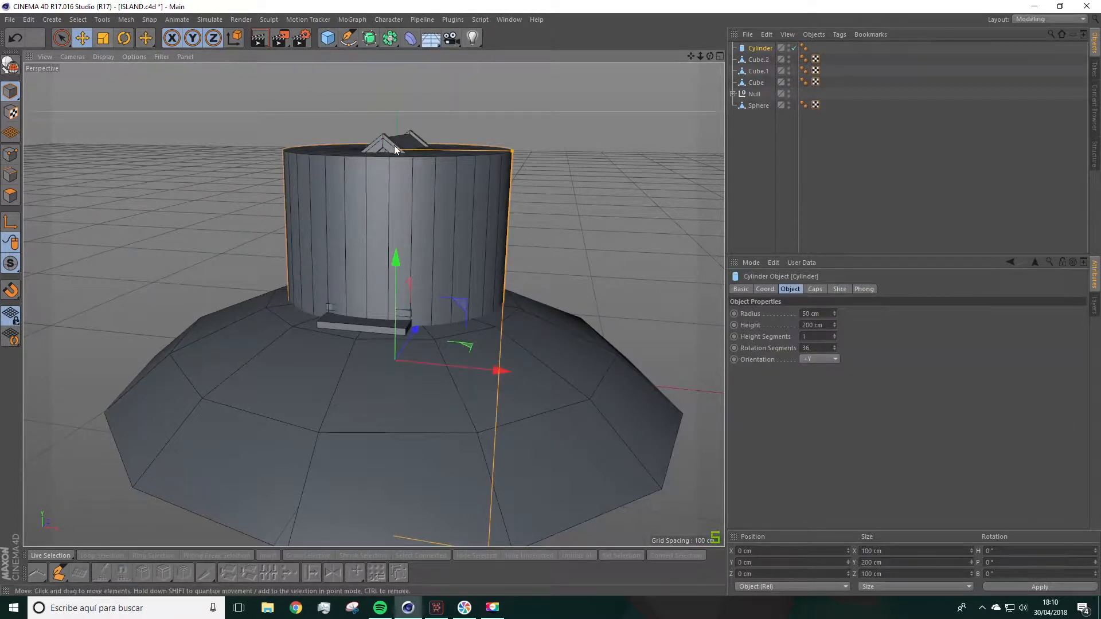
pyautogui.click(108, 41)
pyautogui.moveTo(201, 135); pyautogui.dragTo(70, 56)
# Move the cylinder in front of the house's gable and rotate it 90° in pitch to face the wall.
pyautogui.press('e')
pyautogui.keyDown('alt'); pyautogui.moveTo(221, 98); pyautogui.dragTo(422, 378); pyautogui.keyUp('alt')
pyautogui.moveTo(346, 294); pyautogui.dragTo(308, 109)
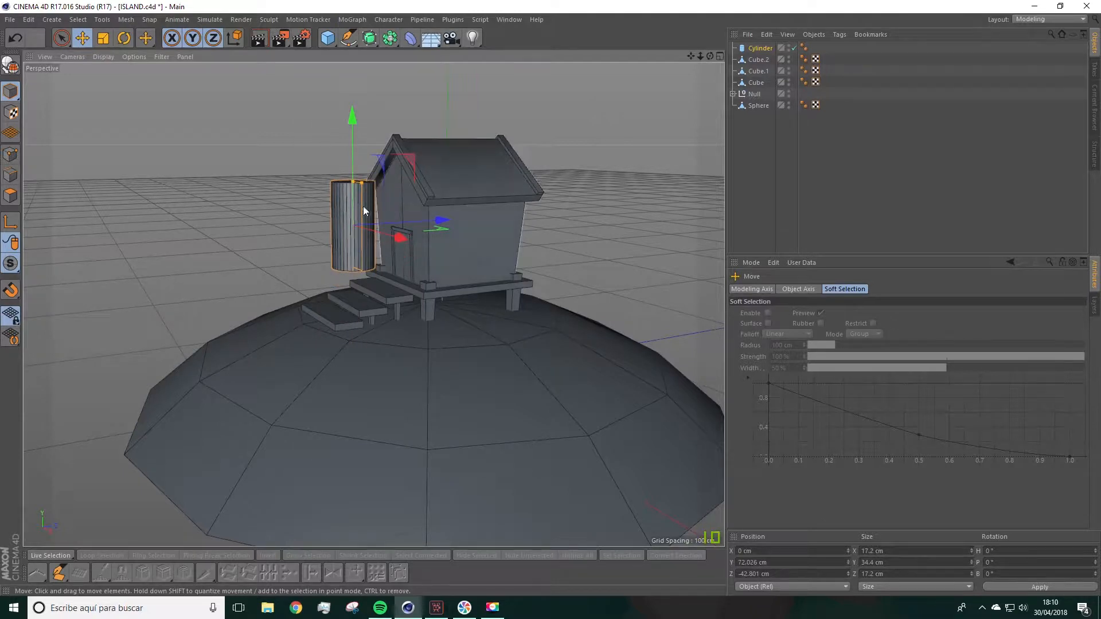
pyautogui.press('r')
pyautogui.moveTo(325, 172); pyautogui.dragTo(298, 271)
pyautogui.scroll(6, 338, 224)
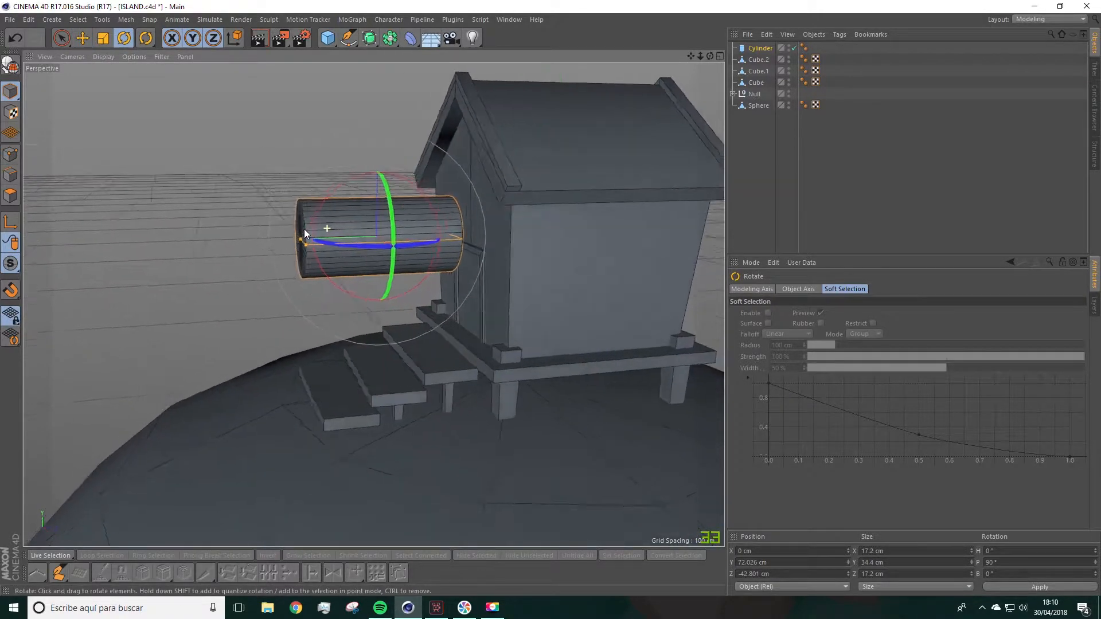
# Flatten the cylinder to about 2.5 cm thick and place it on the front wall above the door.
pyautogui.moveTo(295, 241); pyautogui.dragTo(475, 250)
pyautogui.scroll(4, 345, 270)
pyautogui.keyDown('alt'); pyautogui.moveTo(337, 272); pyautogui.dragTo(184, 101); pyautogui.keyUp('alt')
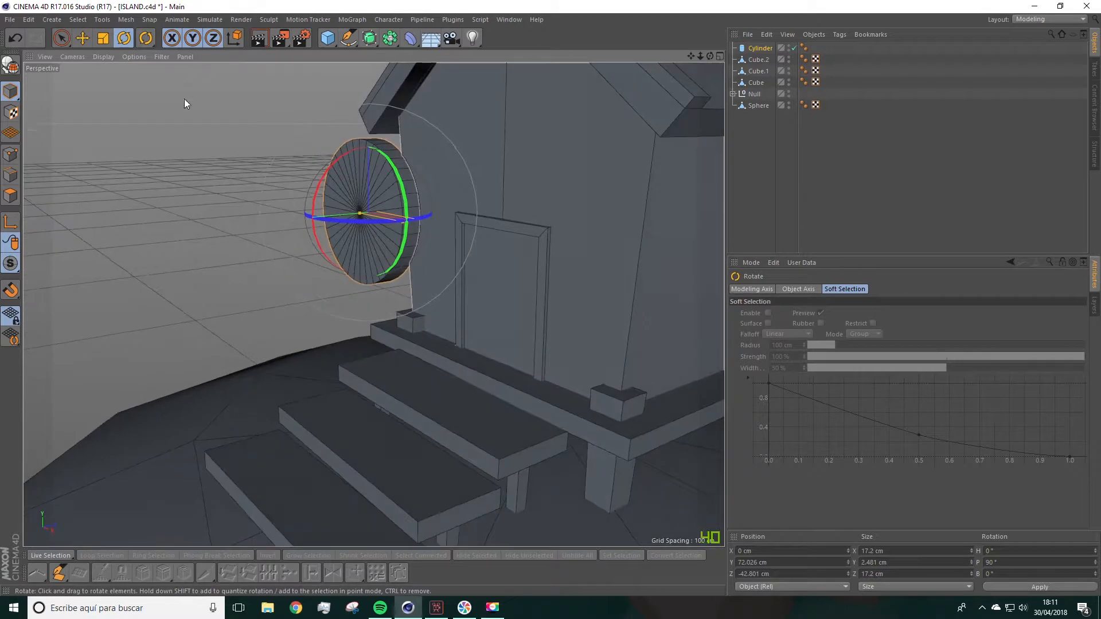
pyautogui.press('e')
pyautogui.moveTo(281, 219); pyautogui.dragTo(426, 198)
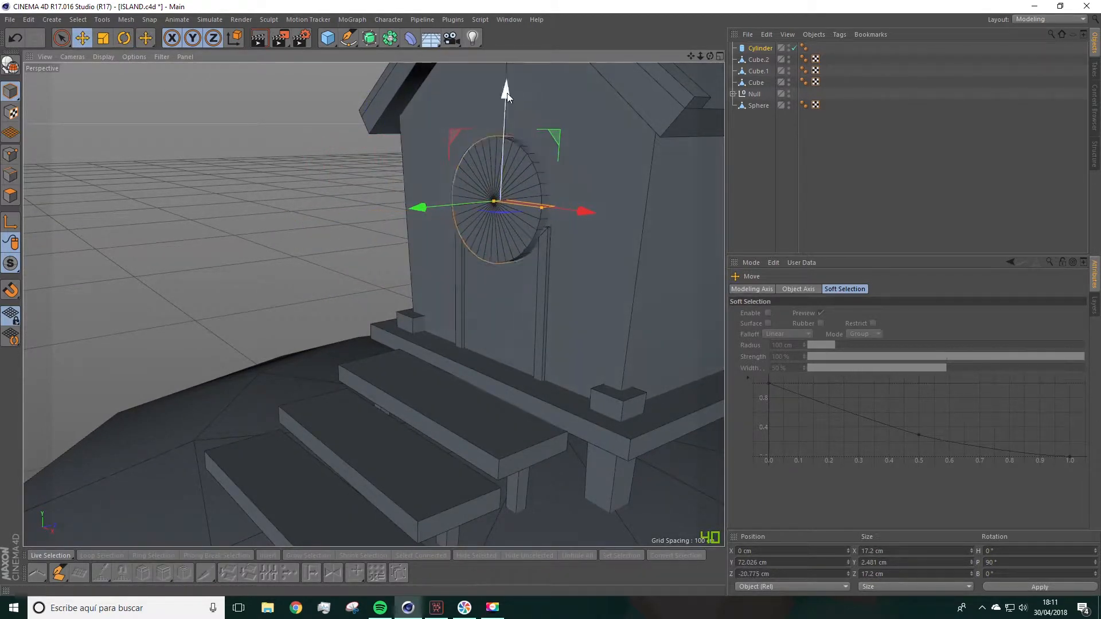
pyautogui.moveTo(506, 93); pyautogui.dragTo(507, 6)
pyautogui.keyDown('alt'); pyautogui.moveTo(562, 209); pyautogui.dragTo(555, 237); pyautogui.keyUp('alt')
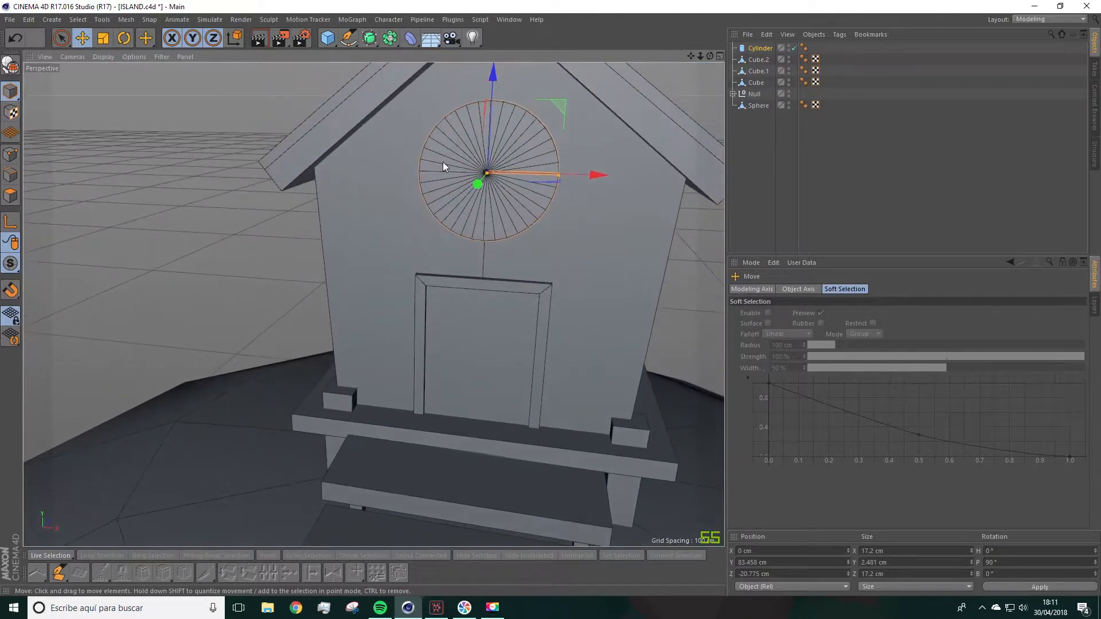
# Scale the disc down to about 13.25 cm in diameter and raise it slightly to about 83.7 cm in Y.
pyautogui.press('t')
pyautogui.moveTo(235, 220); pyautogui.dragTo(159, 233)
pyautogui.press('e')
pyautogui.keyDown('alt'); pyautogui.moveTo(325, 179); pyautogui.dragTo(317, 189); pyautogui.keyUp('alt')
pyautogui.moveTo(373, 106); pyautogui.dragTo(365, 108)
pyautogui.keyDown('alt'); pyautogui.moveTo(354, 165); pyautogui.dragTo(448, 139); pyautogui.keyUp('alt')
pyautogui.scroll(-10, 430, 193)
pyautogui.keyDown('alt'); pyautogui.moveTo(497, 250); pyautogui.dragTo(454, 269); pyautogui.keyUp('alt')
pyautogui.scroll(4, 423, 176)
pyautogui.scroll(3, 424, 180)
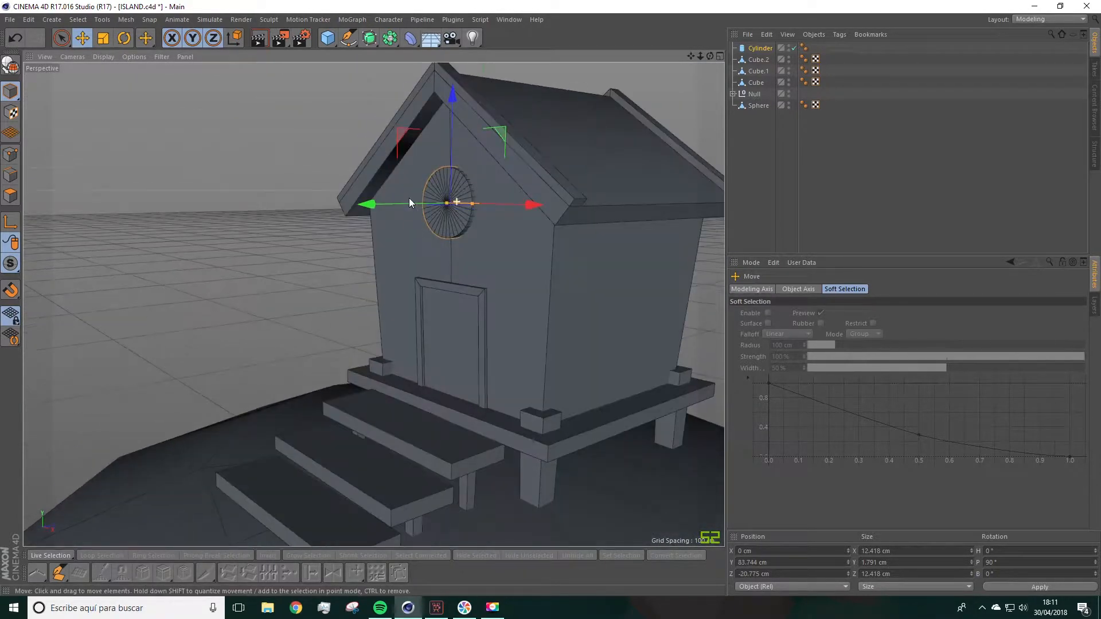
pyautogui.click(103, 37)
pyautogui.moveTo(172, 170); pyautogui.dragTo(191, 170)
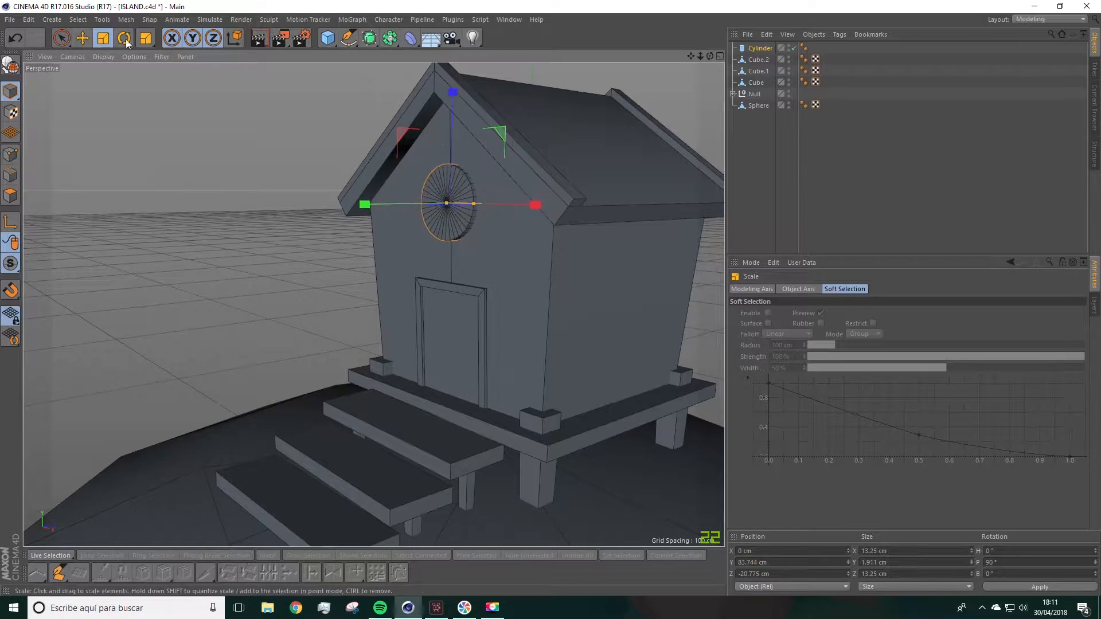
# Set the cylinder's rotation segments to 30.
pyautogui.click(752, 50)
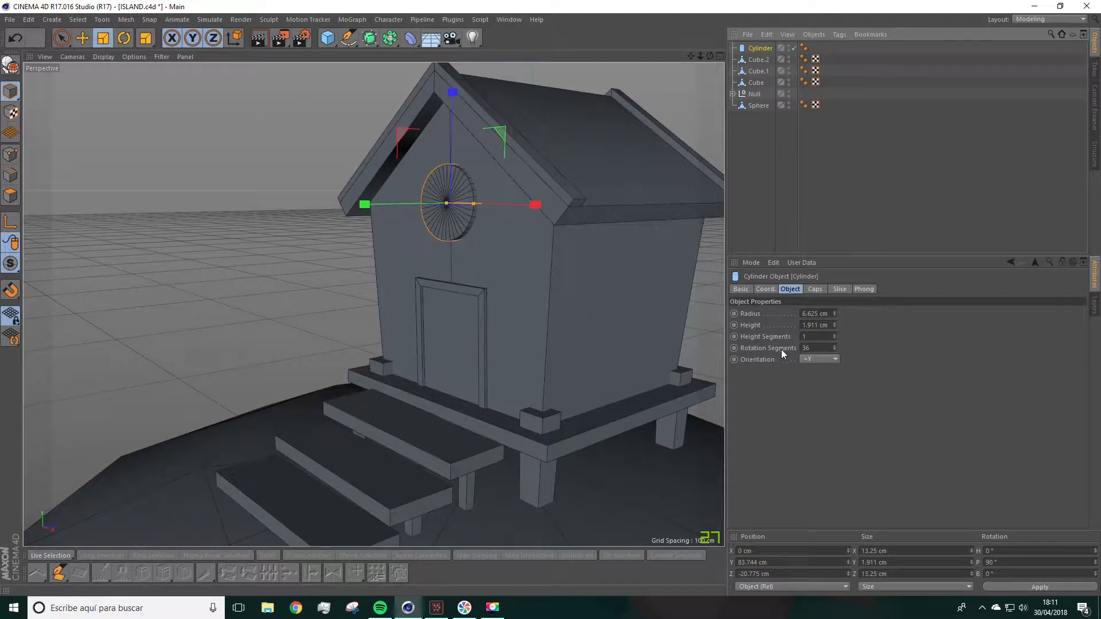
pyautogui.click(834, 346)
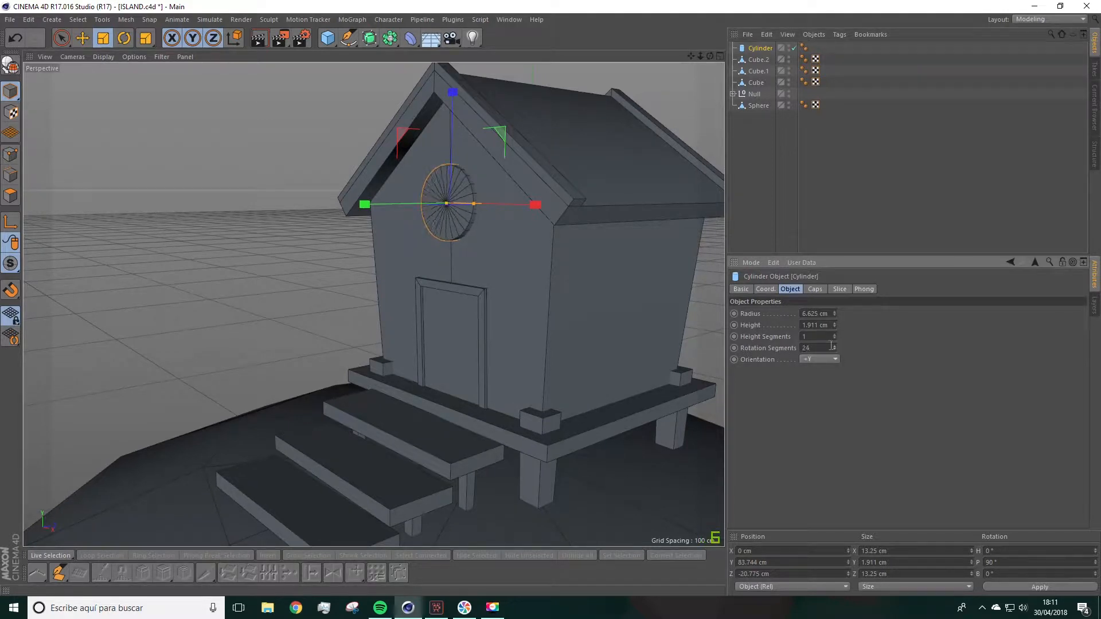
pyautogui.scroll(5, 394, 116)
pyautogui.scroll(-5, 500, 208)
pyautogui.keyDown('alt'); pyautogui.moveTo(506, 215); pyautogui.dragTo(411, 163, button='middle'); pyautogui.keyUp('alt')
pyautogui.scroll(5, 432, 199)
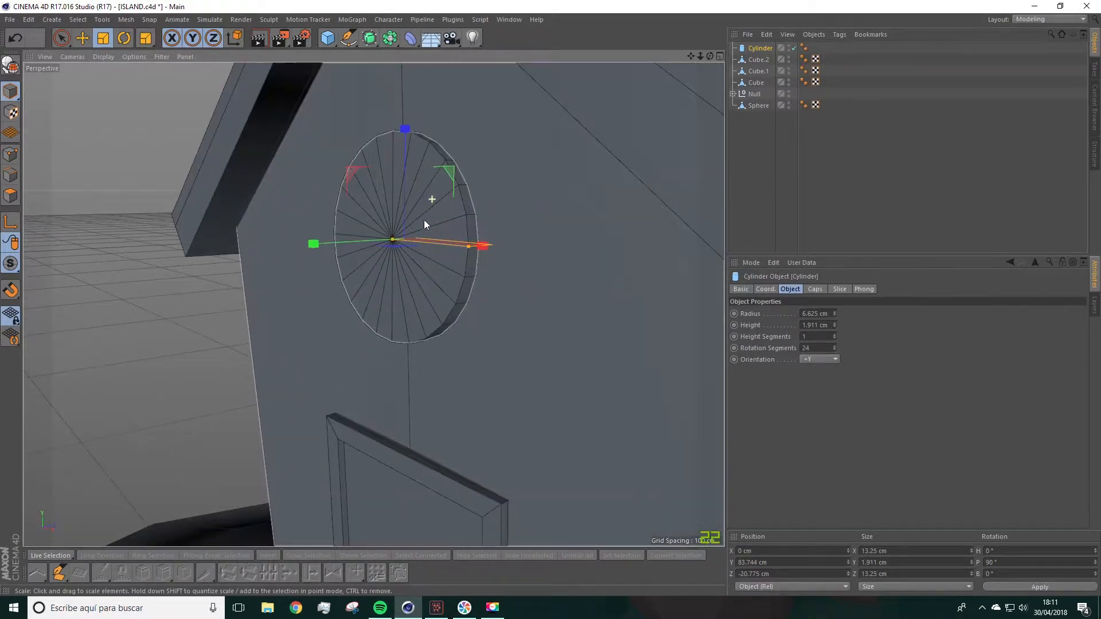
pyautogui.keyDown('alt'); pyautogui.moveTo(425, 221); pyautogui.dragTo(530, 236); pyautogui.keyUp('alt')
pyautogui.moveTo(834, 346); pyautogui.dragTo(834, 346)
pyautogui.keyDown('alt'); pyautogui.moveTo(475, 229); pyautogui.dragTo(362, 240); pyautogui.keyUp('alt')
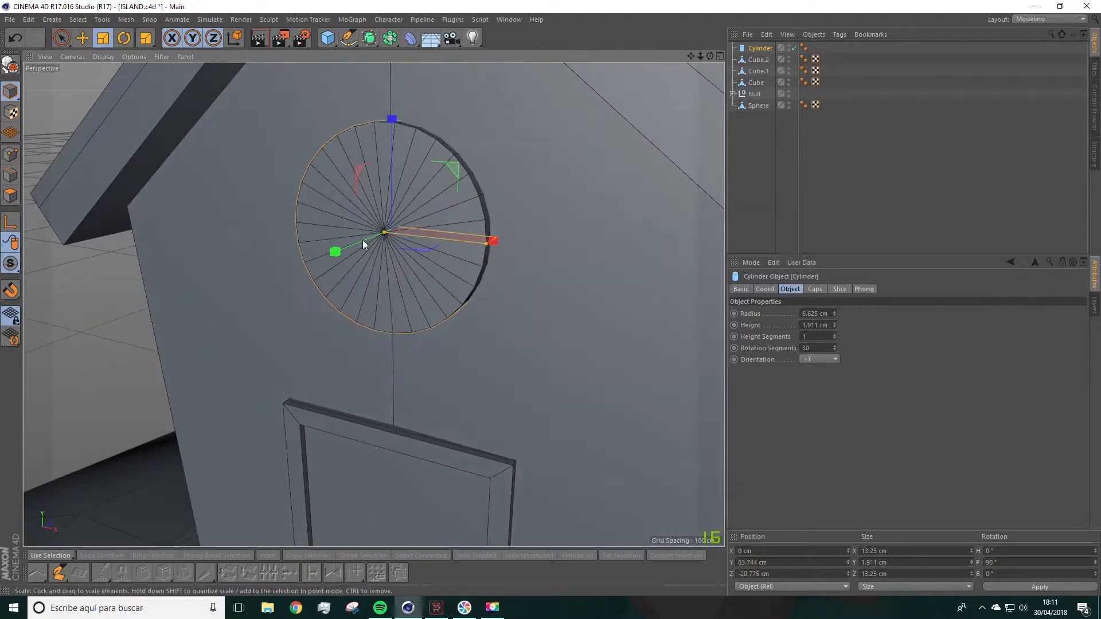
# Make the disc editable and inset its front faces by 0.92 cm with Extrude Inner.
pyautogui.click(10, 65)
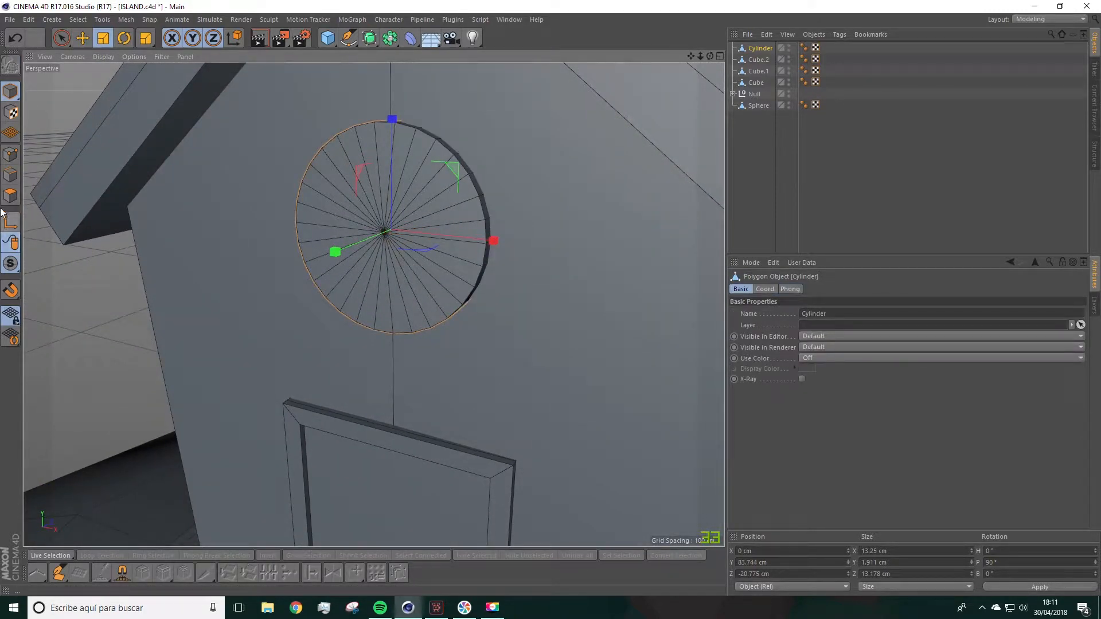
pyautogui.click(16, 193)
pyautogui.click(61, 38)
pyautogui.moveTo(413, 150)
pyautogui.mouseDown()
pyautogui.moveTo(405, 206)
pyautogui.moveTo(336, 216)
pyautogui.moveTo(383, 176)
pyautogui.moveTo(400, 202)
pyautogui.moveTo(417, 201)
pyautogui.mouseUp()
pyautogui.rightClick(417, 201)
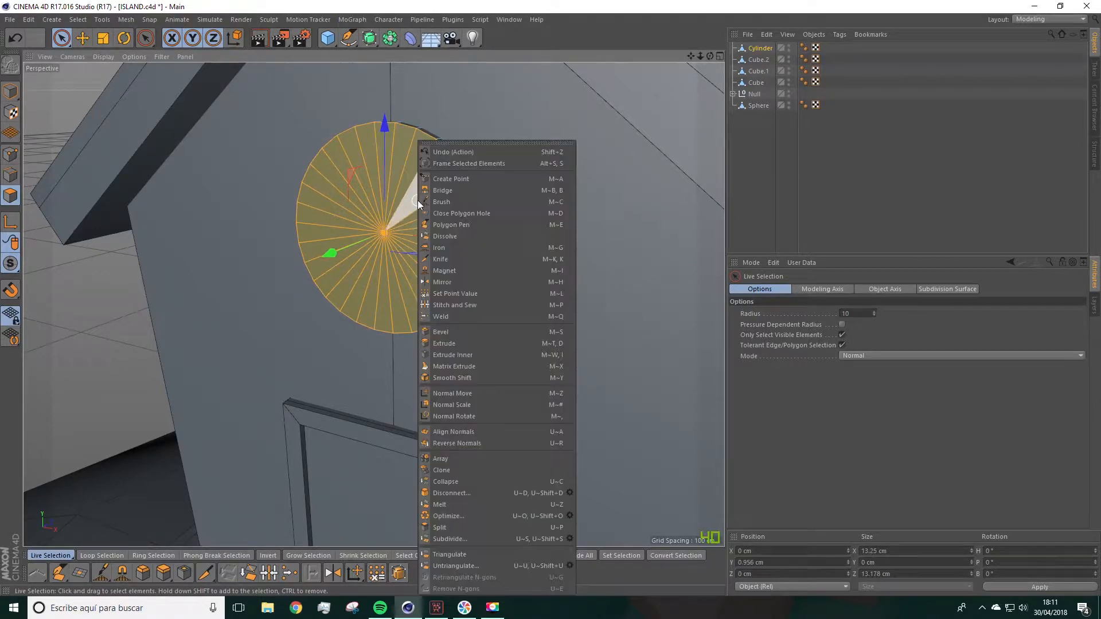
pyautogui.click(447, 354)
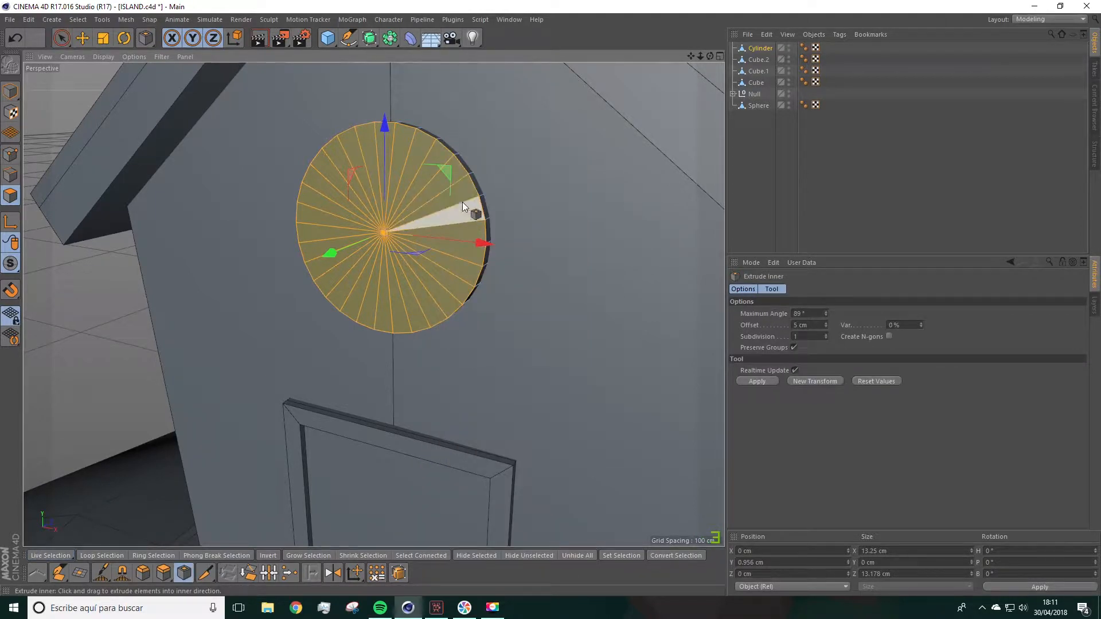
pyautogui.keyDown('alt'); pyautogui.moveTo(452, 211); pyautogui.dragTo(426, 195); pyautogui.keyUp('alt')
pyautogui.keyDown('alt'); pyautogui.moveTo(480, 221); pyautogui.dragTo(462, 233); pyautogui.keyUp('alt')
# Extrude the disc's inset front faces inward by -0.57 cm to recess the round window.
pyautogui.rightClick(443, 252)
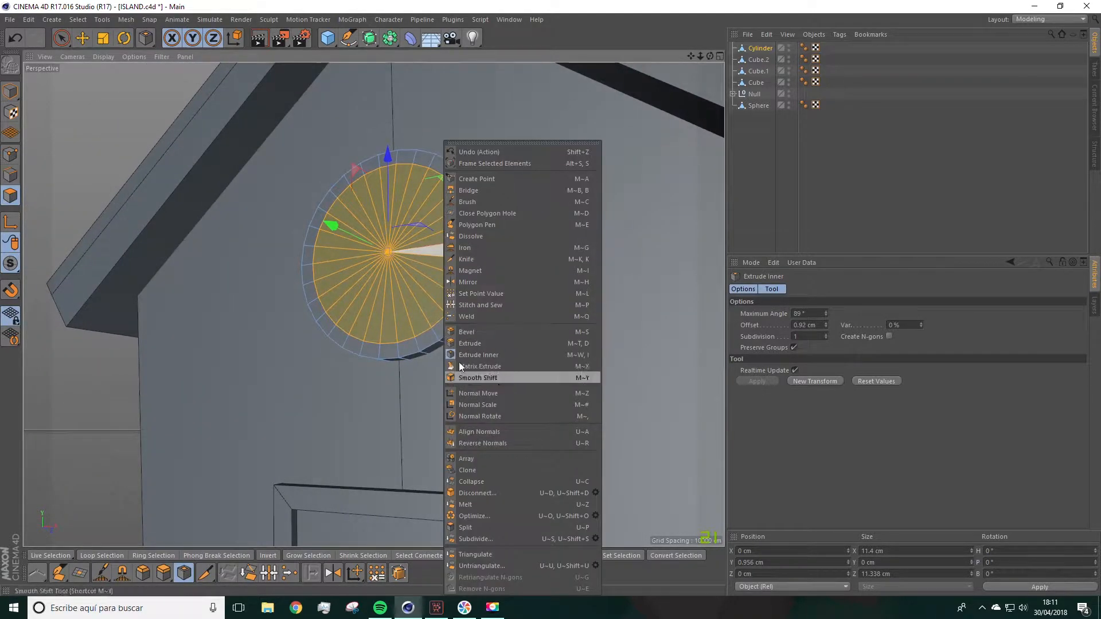
pyautogui.click(464, 342)
pyautogui.scroll(5, 356, 255)
pyautogui.moveTo(462, 273); pyautogui.dragTo(584, 313)
pyautogui.scroll(-6, 504, 307)
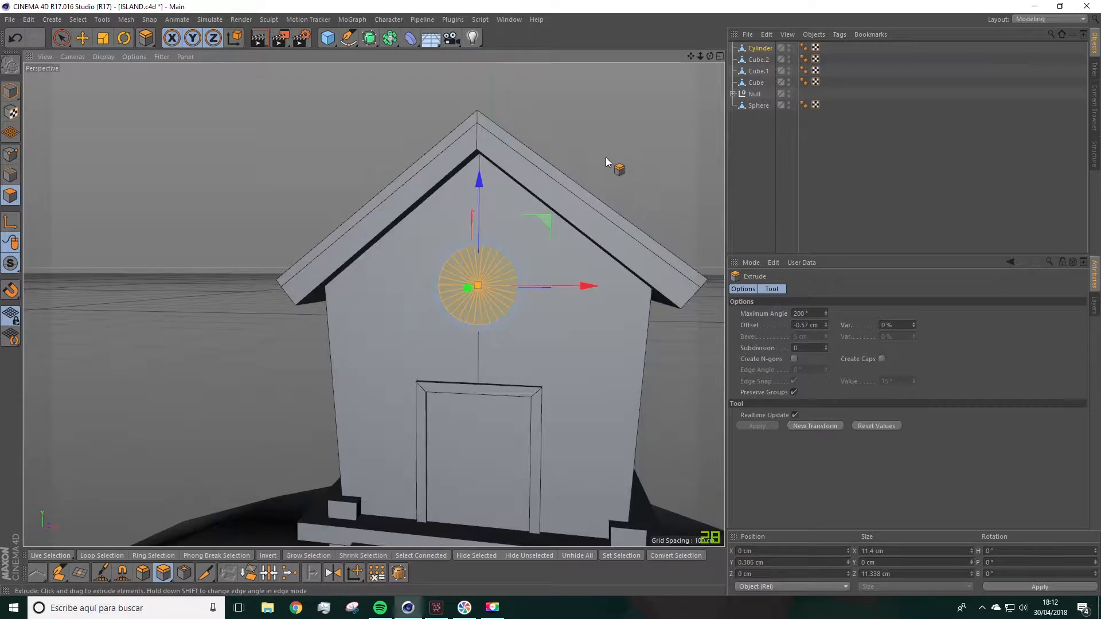
pyautogui.scroll(7, 472, 271)
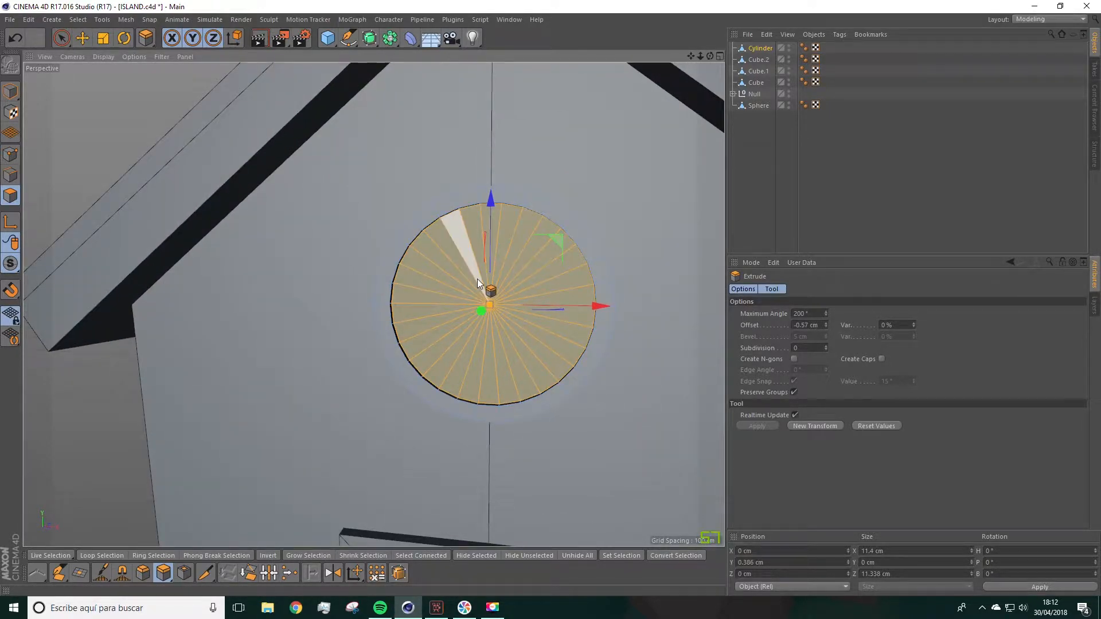
# Store the round window's recessed inner faces as a polygon selection set and deselect the disc.
pyautogui.keyDown('alt'); pyautogui.moveTo(476, 278); pyautogui.dragTo(435, 265); pyautogui.keyUp('alt')
pyautogui.click(80, 19)
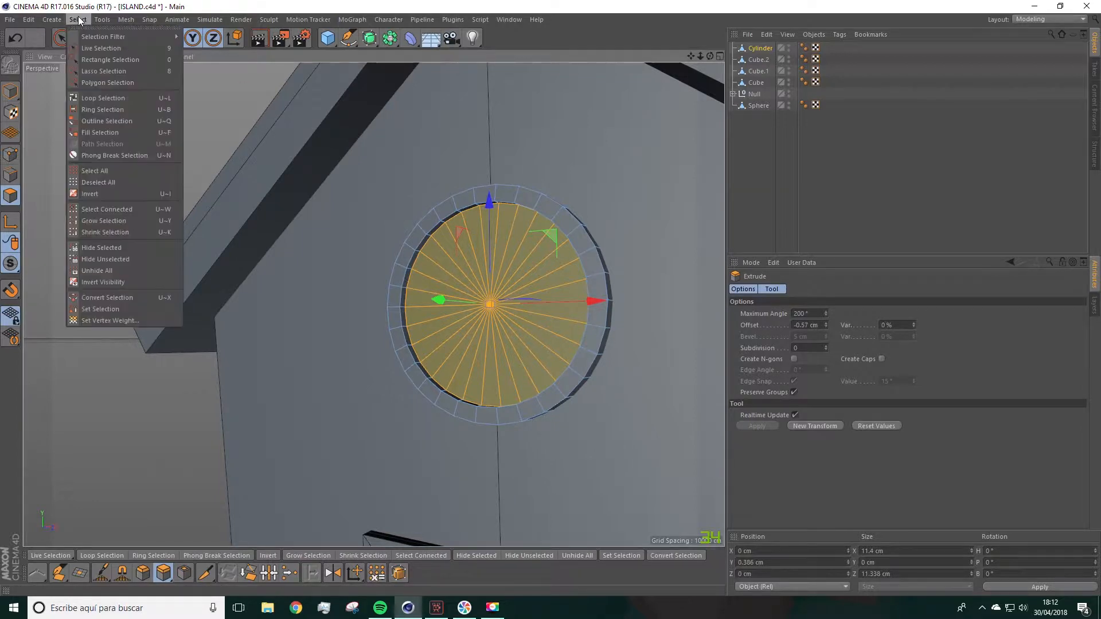
pyautogui.click(100, 310)
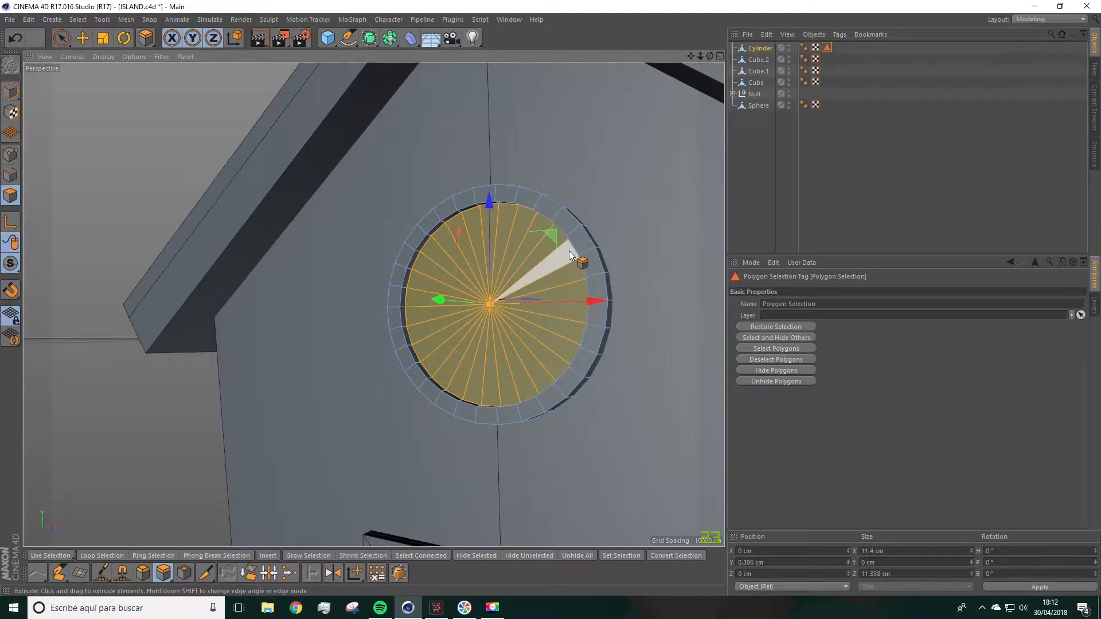
pyautogui.keyDown('alt'); pyautogui.moveTo(549, 264); pyautogui.dragTo(550, 271); pyautogui.keyUp('alt')
pyautogui.click(731, 165)
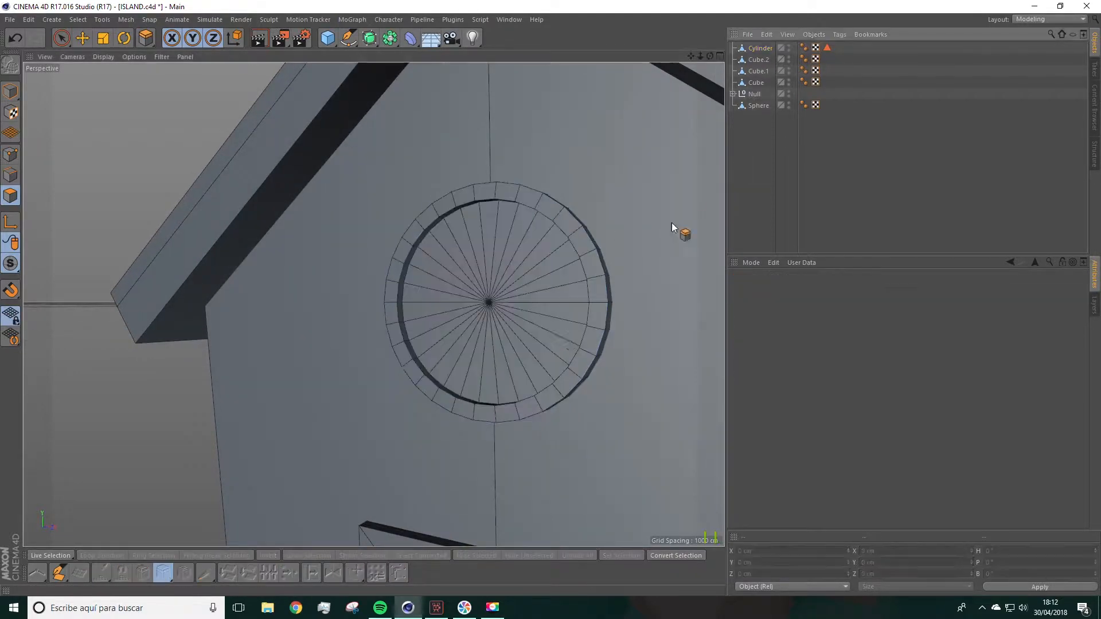
pyautogui.scroll(-3, 564, 280)
pyautogui.scroll(-5, 579, 310)
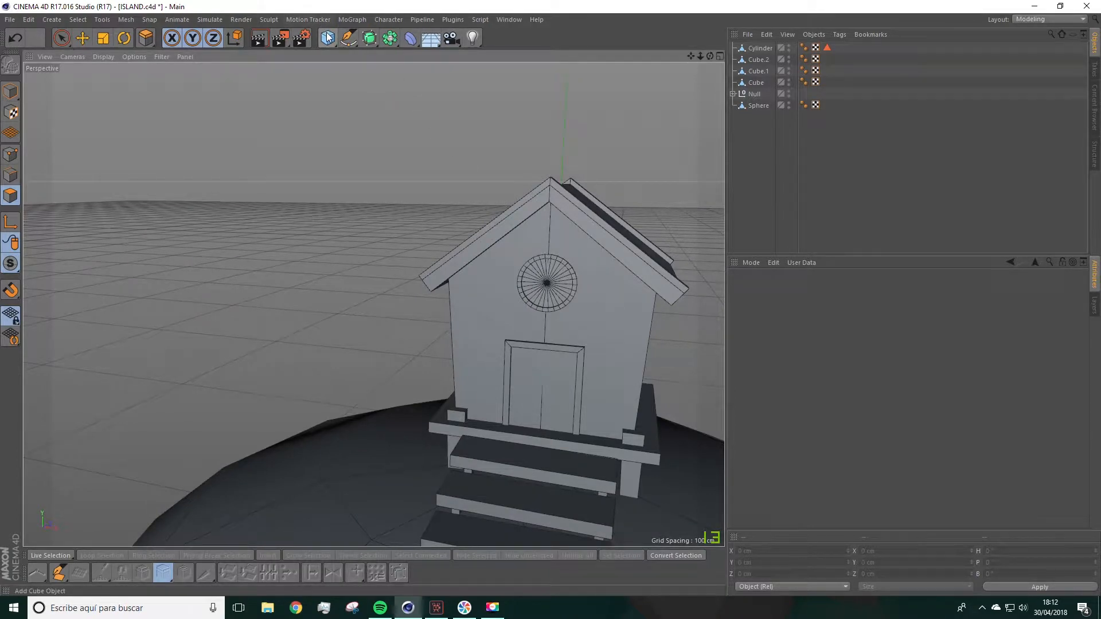
# Add a cube, scale it down to about 15.8 cm and place it in front of the house at about Y 71.8 cm, Z -40.3 cm.
pyautogui.moveTo(328, 38); pyautogui.dragTo(373, 61)
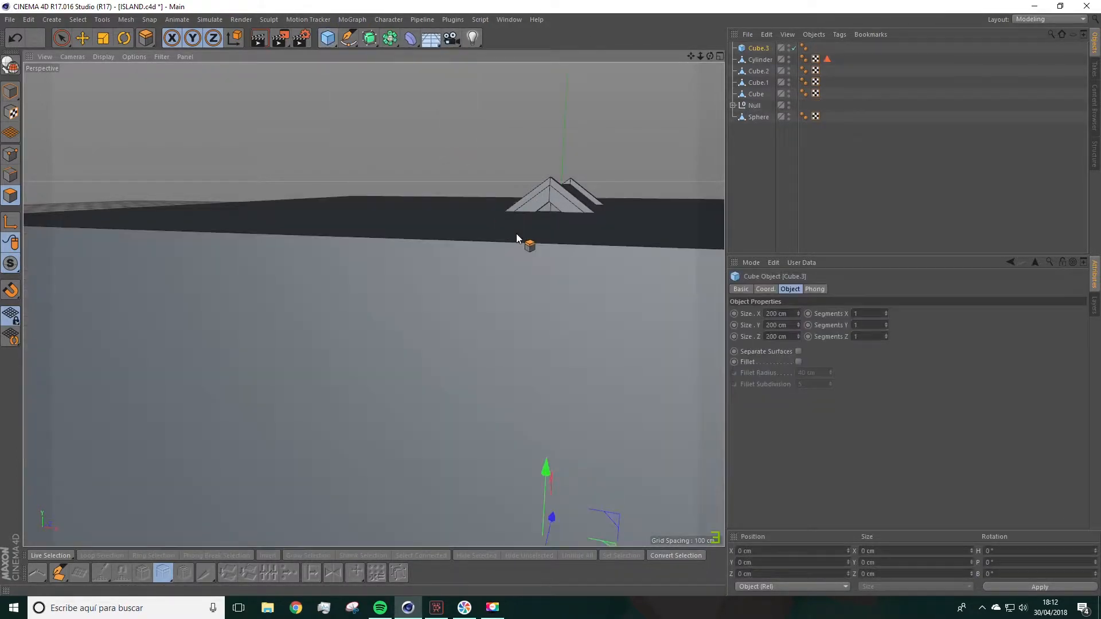
pyautogui.click(108, 40)
pyautogui.moveTo(200, 287); pyautogui.dragTo(71, 400)
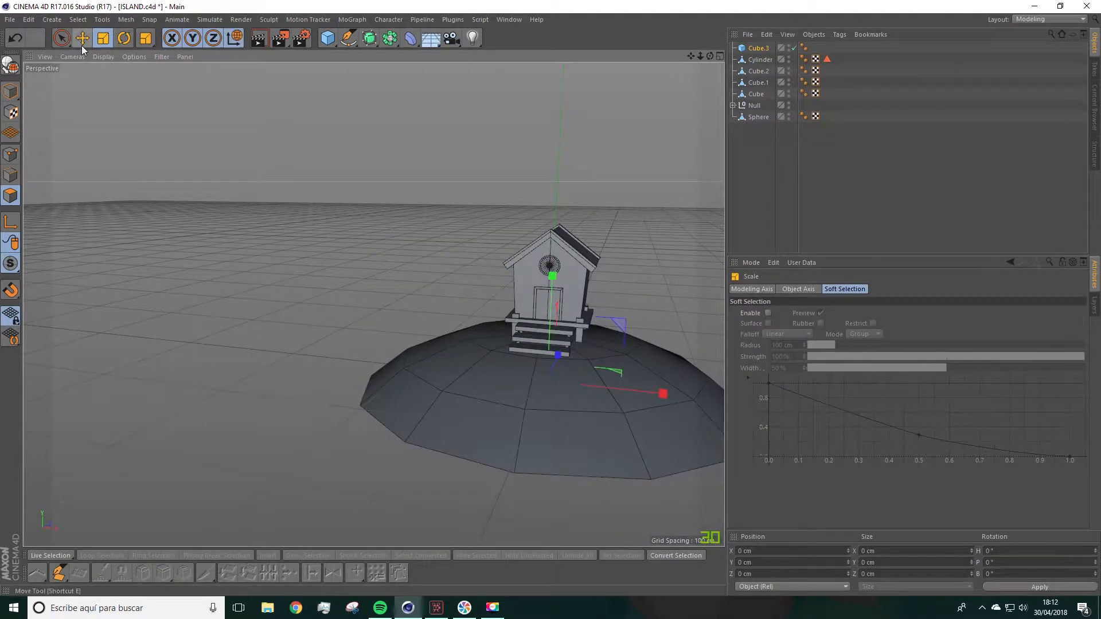
pyautogui.keyDown('alt'); pyautogui.moveTo(542, 371); pyautogui.dragTo(459, 315); pyautogui.keyUp('alt')
pyautogui.keyDown('alt'); pyautogui.moveTo(459, 315); pyautogui.dragTo(355, 241, button='middle'); pyautogui.keyUp('alt')
pyautogui.moveTo(601, 323); pyautogui.dragTo(519, 302)
pyautogui.moveTo(436, 229); pyautogui.dragTo(433, 87)
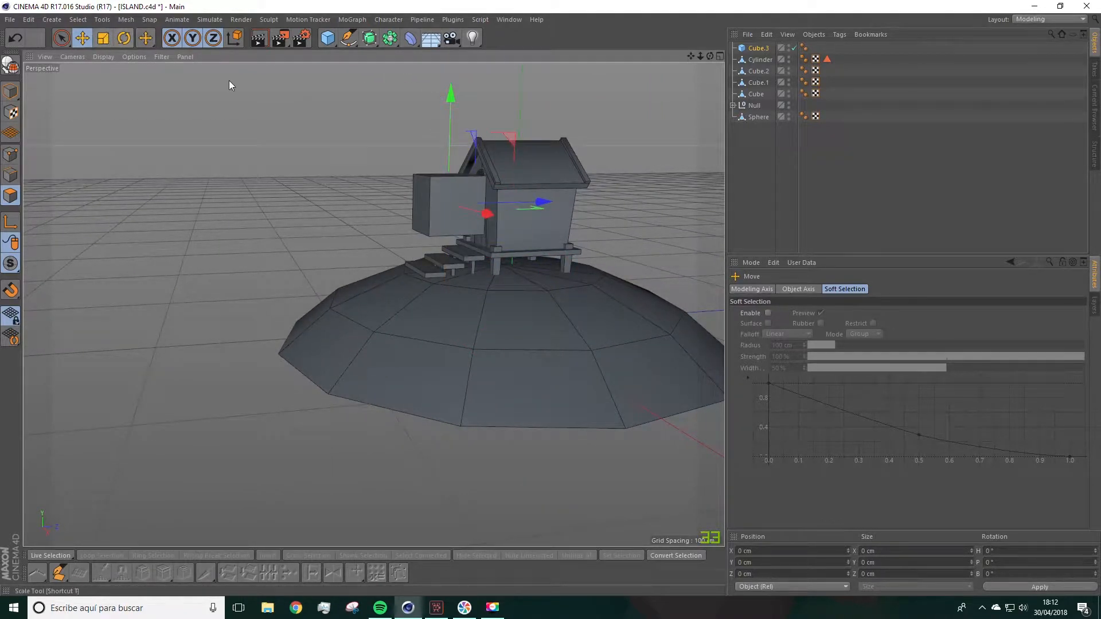
pyautogui.moveTo(438, 95); pyautogui.dragTo(447, 147)
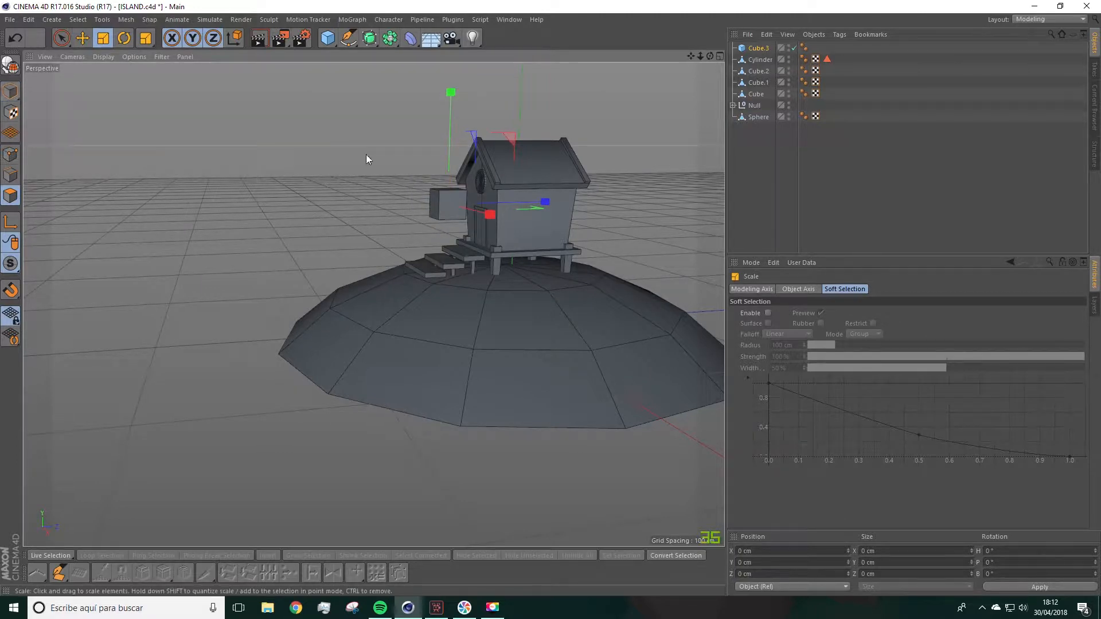
# Flatten the cube into a bar about 4.19 cm high and 3.14 cm deep.
pyautogui.click(11, 92)
pyautogui.keyDown('alt'); pyautogui.moveTo(385, 195); pyautogui.dragTo(473, 214); pyautogui.keyUp('alt')
pyautogui.scroll(7, 399, 178)
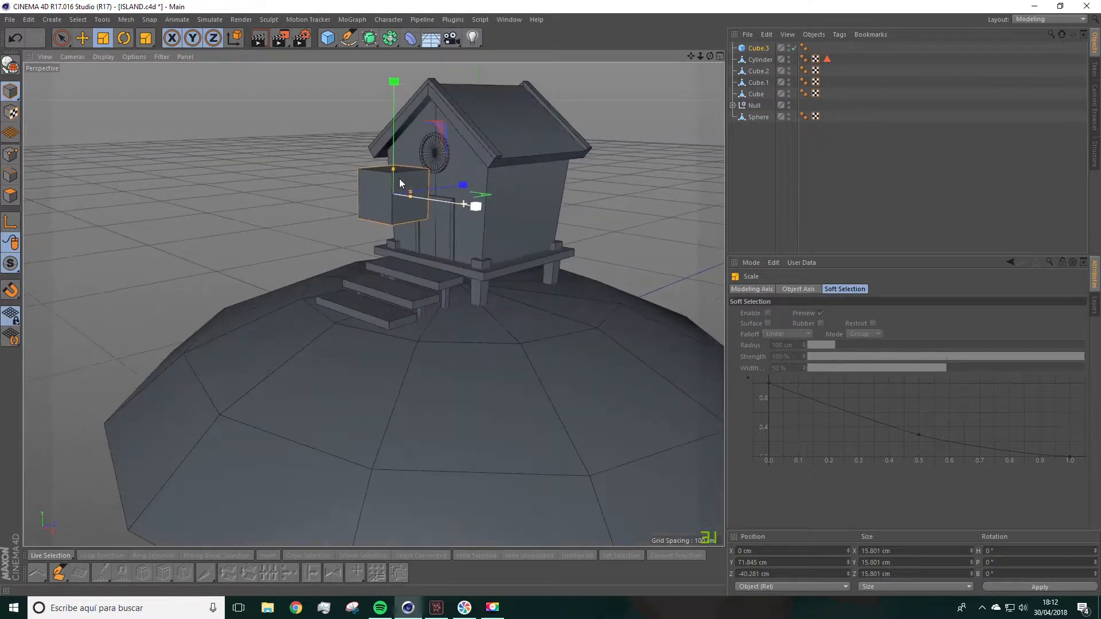
pyautogui.moveTo(393, 168); pyautogui.dragTo(438, 211)
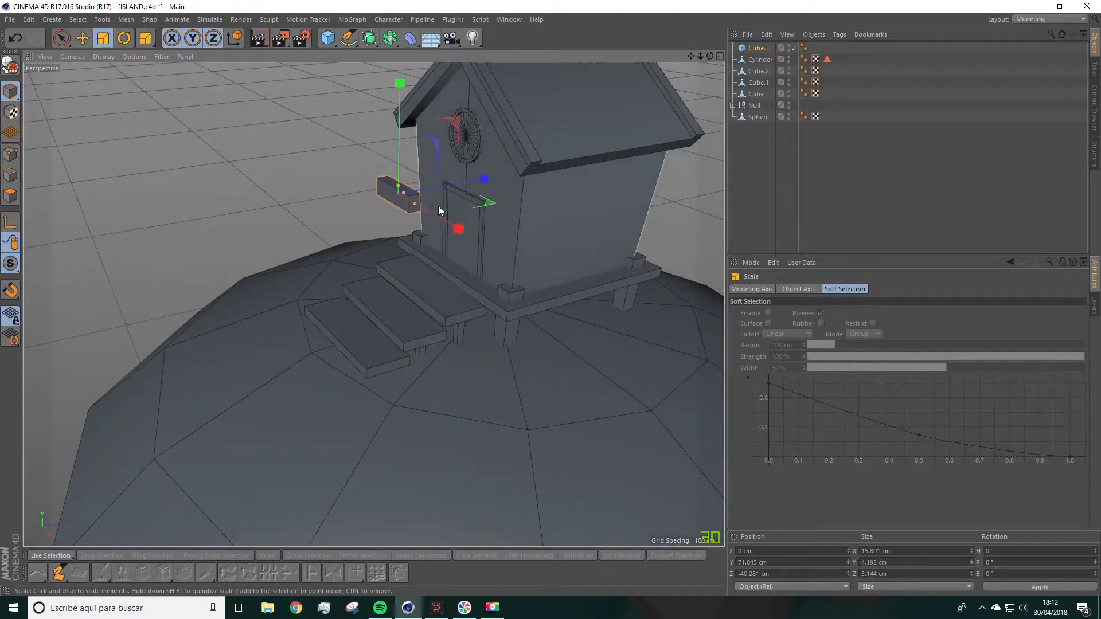
# Move the bar back against the front wall to about Z -21.0 cm and widen it to about 30.4 cm.
pyautogui.click(82, 39)
pyautogui.moveTo(484, 179); pyautogui.dragTo(539, 172)
pyautogui.keyDown('alt'); pyautogui.moveTo(539, 174); pyautogui.dragTo(640, 164); pyautogui.keyUp('alt')
pyautogui.scroll(5, 511, 221)
pyautogui.moveTo(406, 184); pyautogui.dragTo(485, 180)
pyautogui.keyDown('alt'); pyautogui.moveTo(485, 180); pyautogui.dragTo(298, 215); pyautogui.keyUp('alt')
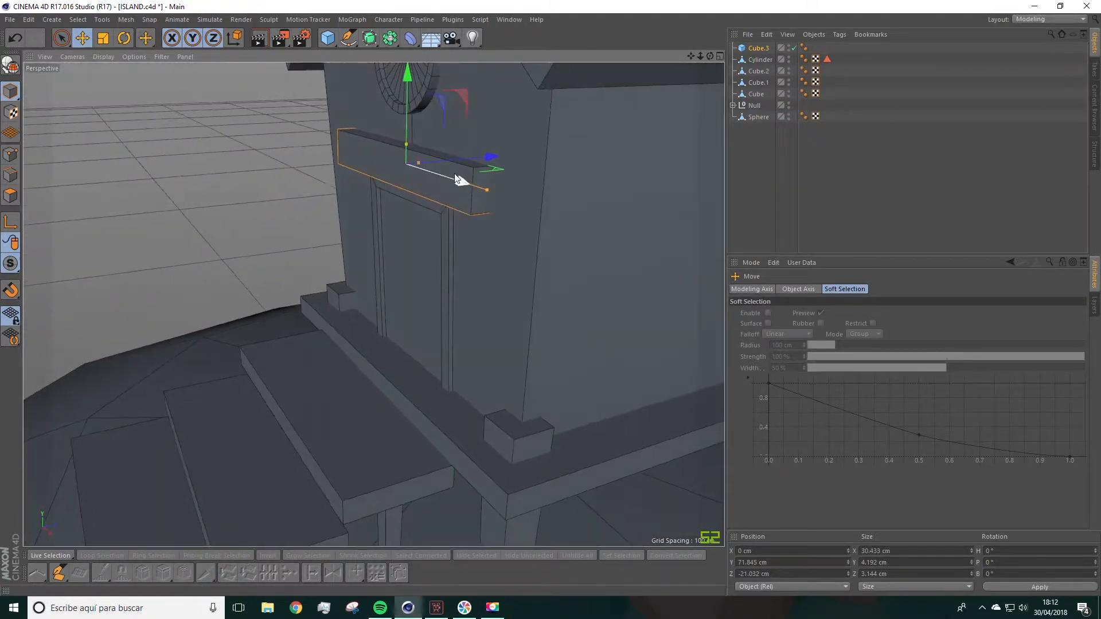
# Thin the bar to about 0.74 cm deep and 2.78 cm high, positioned at about Y 71.4 cm, Z -20.8 cm.
pyautogui.moveTo(414, 164); pyautogui.dragTo(455, 163)
pyautogui.moveTo(412, 84); pyautogui.dragTo(412, 88)
pyautogui.keyDown('alt'); pyautogui.moveTo(432, 160); pyautogui.dragTo(415, 118); pyautogui.keyUp('alt')
pyautogui.moveTo(381, 157); pyautogui.dragTo(379, 167)
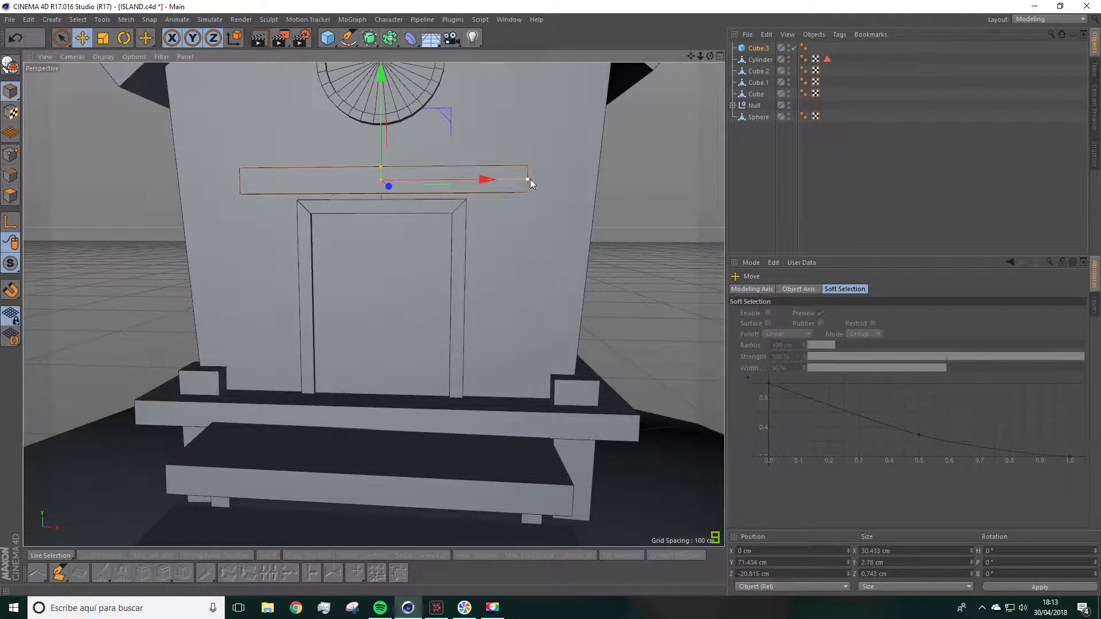
# Shorten the bar to about 24.4 cm and lower it to about Y 70.7 cm, just above the door frame.
pyautogui.moveTo(509, 184); pyautogui.dragTo(496, 187)
pyautogui.moveTo(383, 79); pyautogui.dragTo(381, 87)
pyautogui.keyDown('alt'); pyautogui.moveTo(367, 213); pyautogui.dragTo(322, 197); pyautogui.keyUp('alt')
pyautogui.keyDown('alt'); pyautogui.moveTo(322, 197); pyautogui.dragTo(436, 197, button='right'); pyautogui.keyUp('alt')
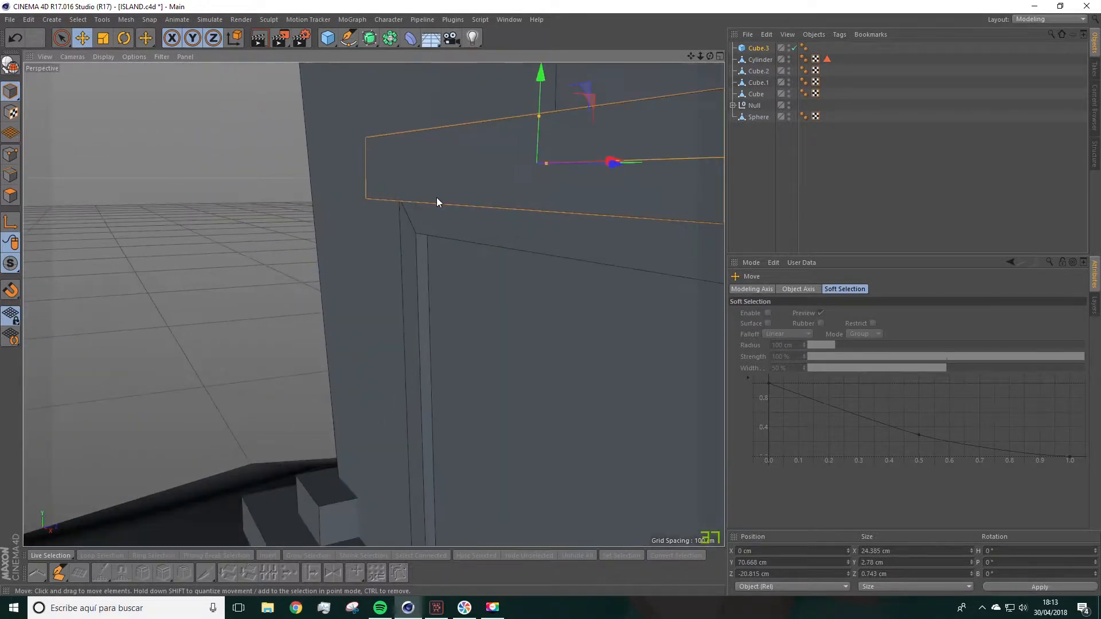
# Tilt the lintel bar to a pitch of about 2.69° and nudge it against the wall above the door at about Z -20.75 cm.
pyautogui.keyDown('alt'); pyautogui.moveTo(429, 207); pyautogui.dragTo(435, 210); pyautogui.keyUp('alt')
pyautogui.press('r')
pyautogui.moveTo(419, 163); pyautogui.dragTo(410, 150)
pyautogui.moveTo(438, 184)
pyautogui.keyDown('alt'); pyautogui.mouseDown()
pyautogui.moveTo(532, 188)
pyautogui.moveTo(420, 187)
pyautogui.mouseUp(); pyautogui.keyUp('alt')
pyautogui.press('e')
pyautogui.moveTo(556, 184); pyautogui.dragTo(474, 256)
pyautogui.moveTo(353, 123); pyautogui.dragTo(353, 121)
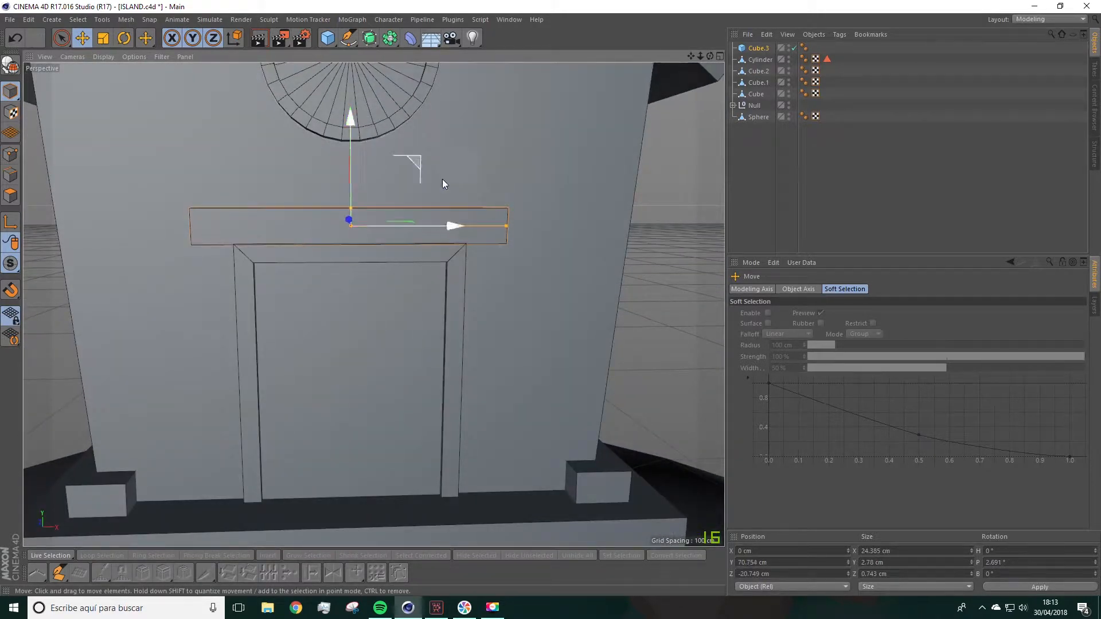
pyautogui.moveTo(487, 225); pyautogui.dragTo(484, 224)
pyautogui.scroll(-5, 429, 275)
pyautogui.keyDown('alt'); pyautogui.moveTo(400, 276); pyautogui.dragTo(593, 304); pyautogui.keyUp('alt')
pyautogui.click(607, 268)
# Select the four corner posts of the platform together and scale them slightly taller.
pyautogui.scroll(-5, 562, 294)
pyautogui.scroll(5, 569, 304)
pyautogui.scroll(-2, 569, 305)
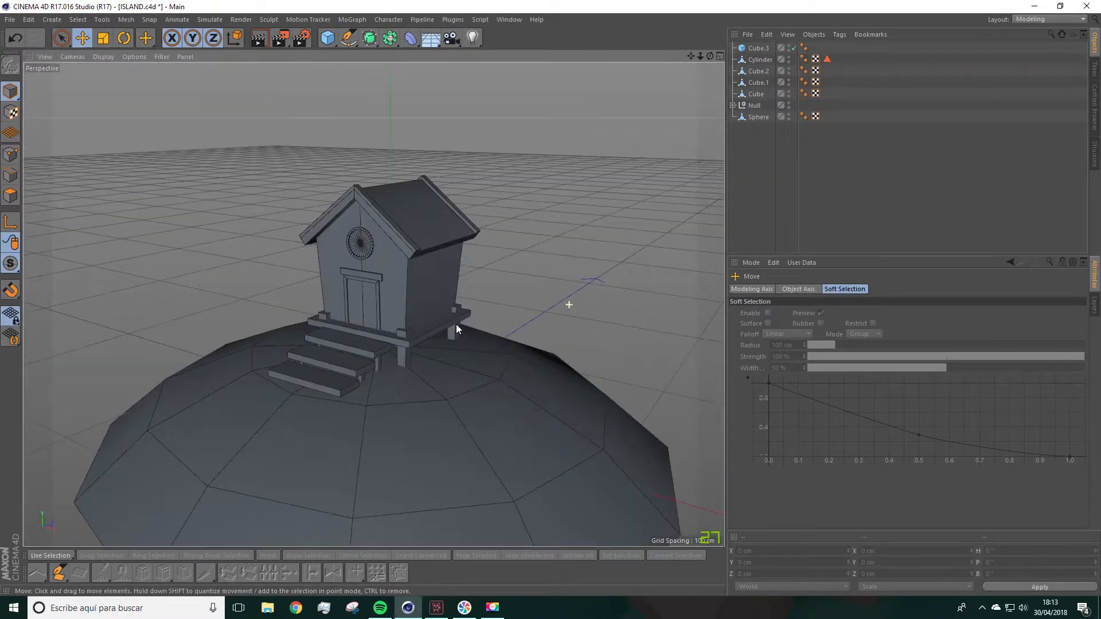
pyautogui.scroll(-2, 456, 324)
pyautogui.click(421, 330)
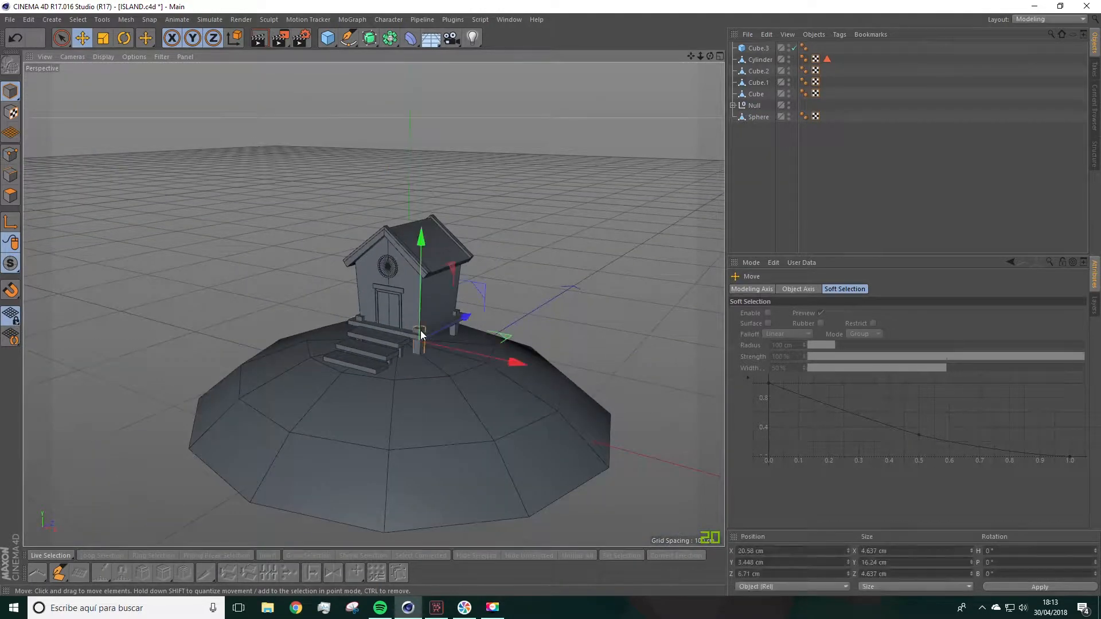
pyautogui.keyDown('shift'); pyautogui.click(457, 314); pyautogui.keyUp('shift')
pyautogui.keyDown('shift'); pyautogui.click(360, 319); pyautogui.keyUp('shift')
pyautogui.keyDown('alt'); pyautogui.moveTo(422, 319); pyautogui.dragTo(438, 330); pyautogui.keyUp('alt')
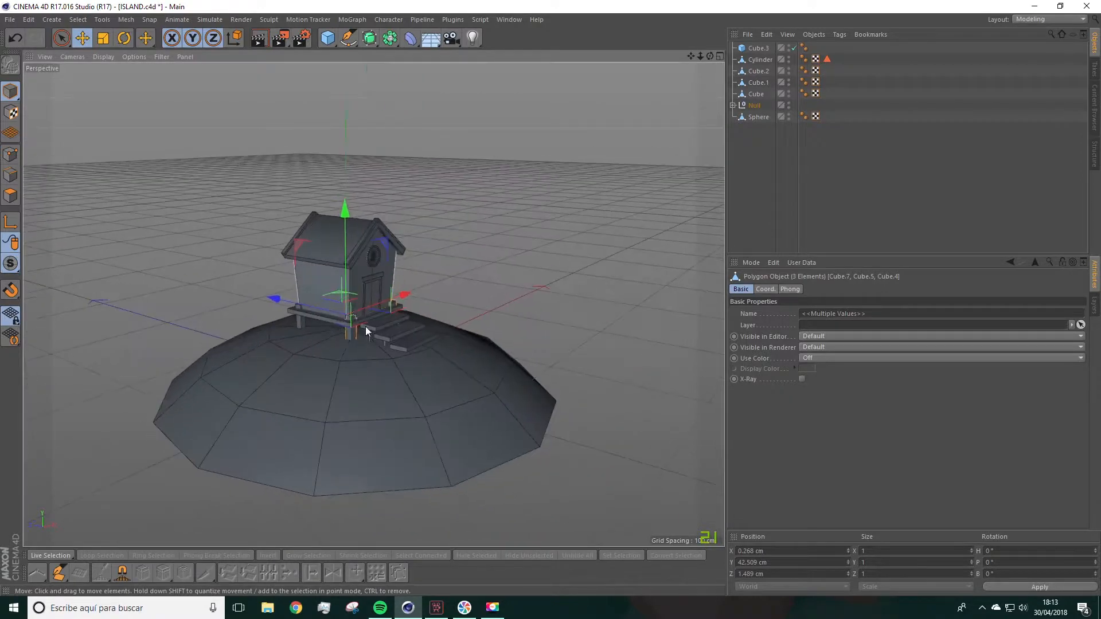
pyautogui.scroll(3, 438, 335)
pyautogui.keyDown('shift'); pyautogui.click(269, 288); pyautogui.keyUp('shift')
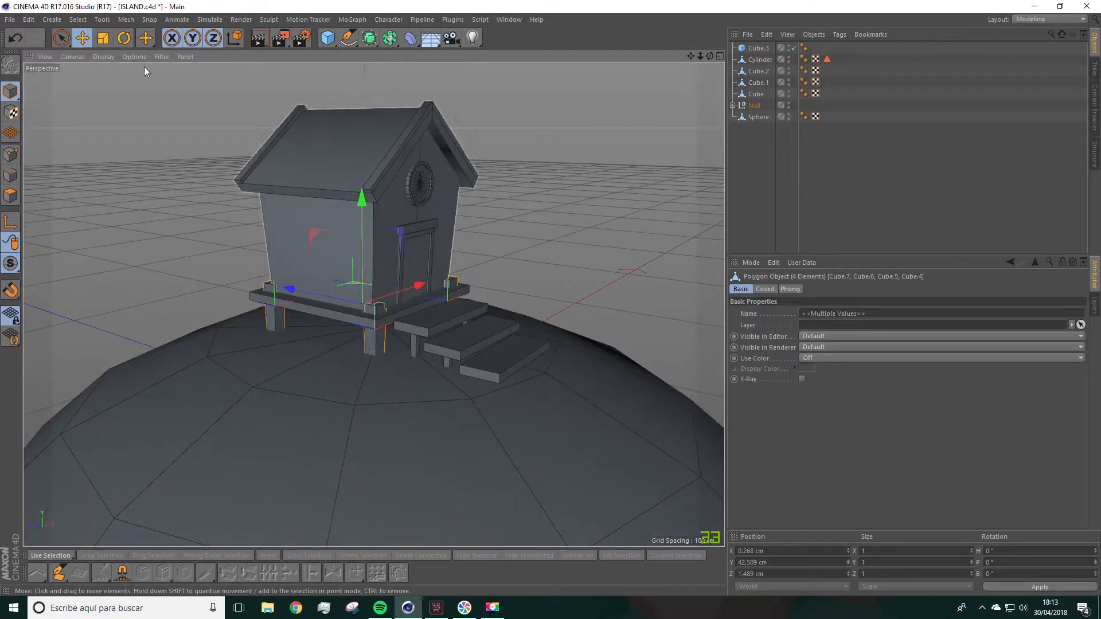
pyautogui.click(102, 38)
pyautogui.moveTo(361, 185); pyautogui.dragTo(363, 175)
pyautogui.keyDown('alt'); pyautogui.moveTo(370, 215); pyautogui.dragTo(248, 207); pyautogui.keyUp('alt')
pyautogui.scroll(-3, 544, 342)
pyautogui.keyDown('alt'); pyautogui.moveTo(545, 343); pyautogui.dragTo(520, 339); pyautogui.keyUp('alt')
pyautogui.click(645, 270)
# Add a cube for the chimney, narrow it to about 36 by 24.5 cm and raise it to about Y 78 cm.
pyautogui.keyDown('alt'); pyautogui.moveTo(646, 270); pyautogui.dragTo(586, 250); pyautogui.keyUp('alt')
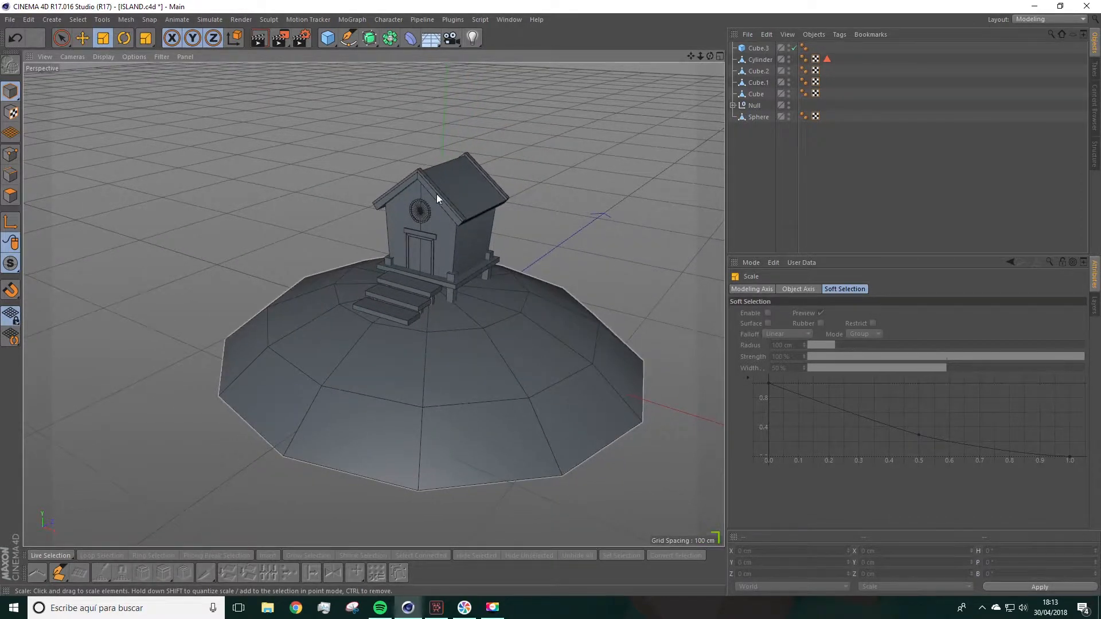
pyautogui.moveTo(329, 44); pyautogui.dragTo(412, 54)
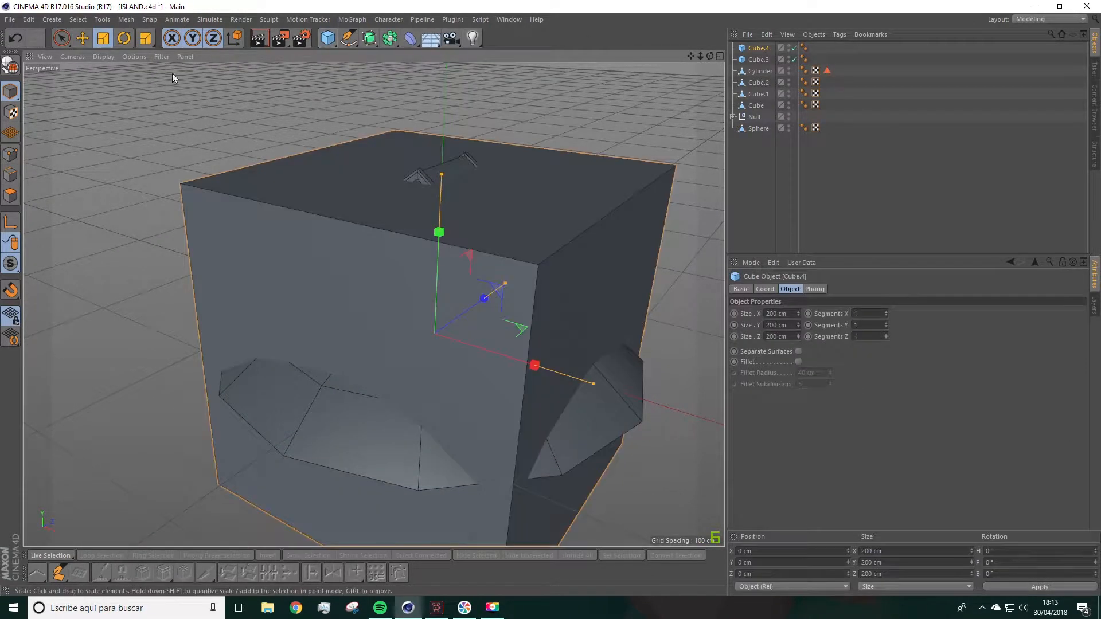
pyautogui.moveTo(504, 283); pyautogui.dragTo(457, 316)
pyautogui.moveTo(591, 385); pyautogui.dragTo(459, 341)
pyautogui.keyDown('alt'); pyautogui.moveTo(469, 277); pyautogui.dragTo(406, 295); pyautogui.keyUp('alt')
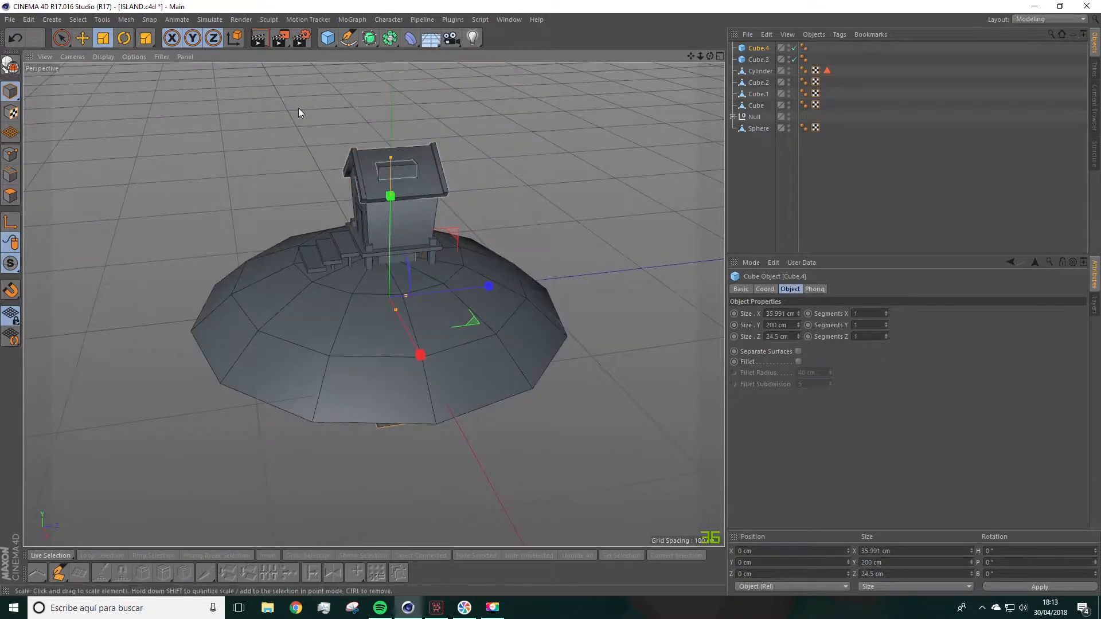
pyautogui.click(83, 38)
pyautogui.moveTo(388, 171); pyautogui.dragTo(350, 145)
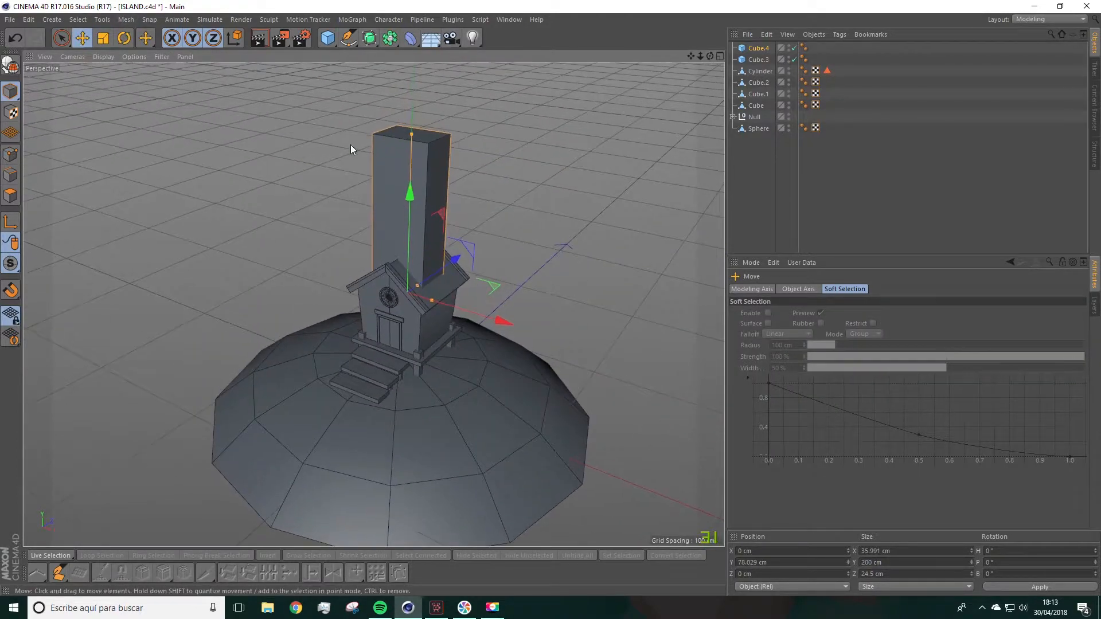
# Scale the chimney block to about 13.6 × 75.6 × 9.3 cm and shift it sideways to about X -14.2 cm.
pyautogui.click(103, 38)
pyautogui.moveTo(519, 224); pyautogui.dragTo(370, 351)
pyautogui.keyDown('alt'); pyautogui.moveTo(453, 311); pyautogui.dragTo(421, 230); pyautogui.keyUp('alt')
pyautogui.scroll(3, 372, 295)
pyautogui.keyDown('alt'); pyautogui.moveTo(371, 296); pyautogui.dragTo(343, 193); pyautogui.keyUp('alt')
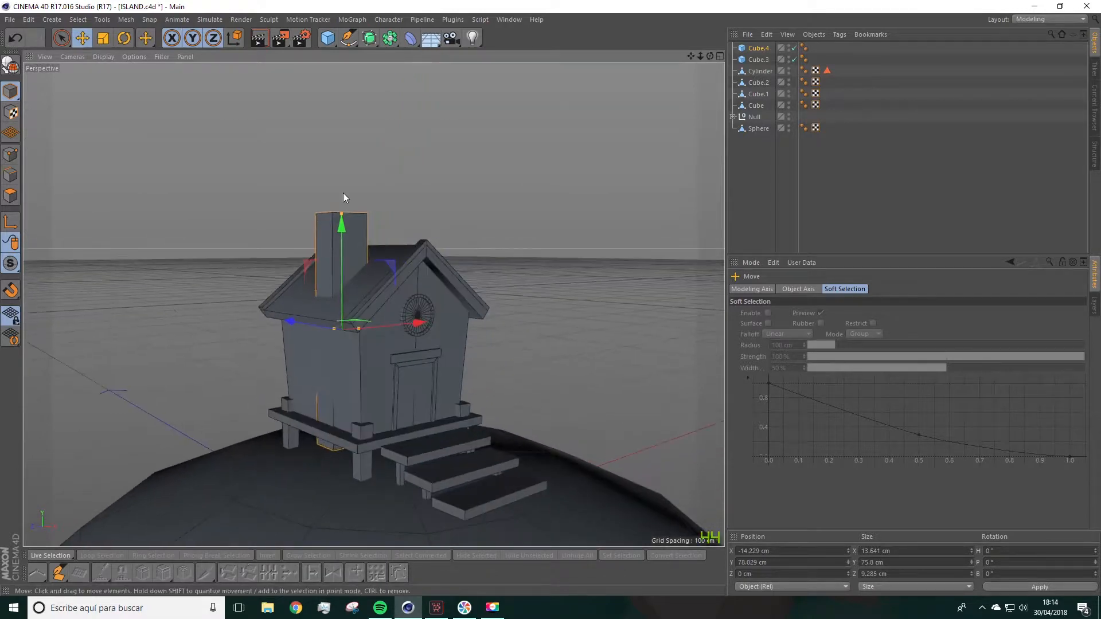
# Reduce the chimney to about 9.06 × 21.85 × 8.66 cm and raise it to about Y 87 cm.
pyautogui.moveTo(330, 216); pyautogui.dragTo(382, 287)
pyautogui.scroll(3, 291, 202)
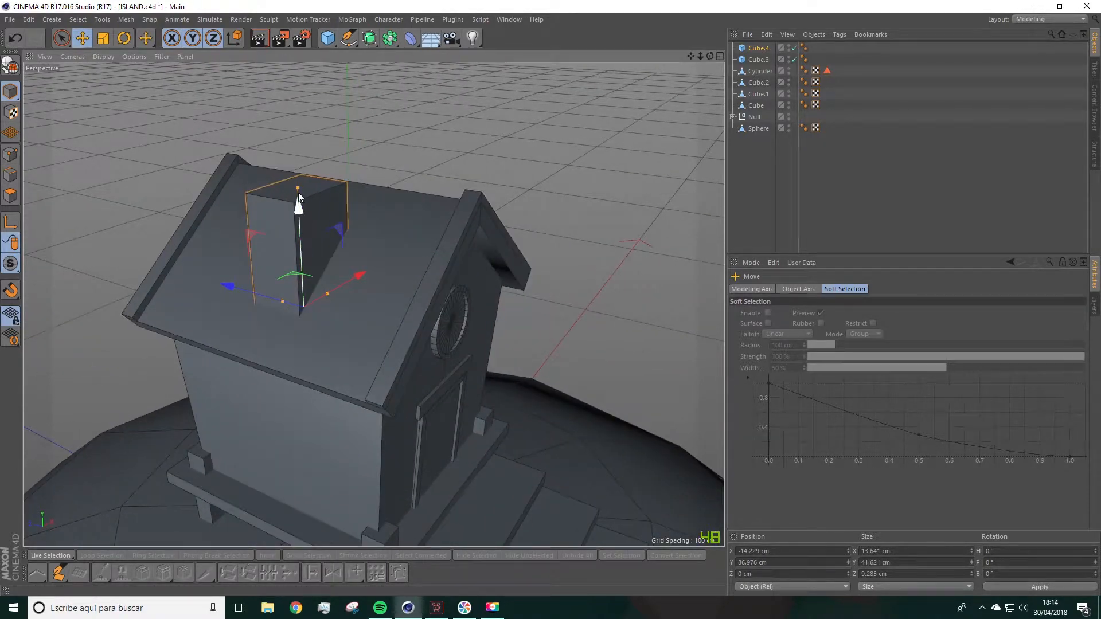
pyautogui.keyDown('alt'); pyautogui.moveTo(301, 215); pyautogui.dragTo(122, 83); pyautogui.keyUp('alt')
pyautogui.click(103, 39)
pyautogui.moveTo(149, 172); pyautogui.dragTo(30, 135)
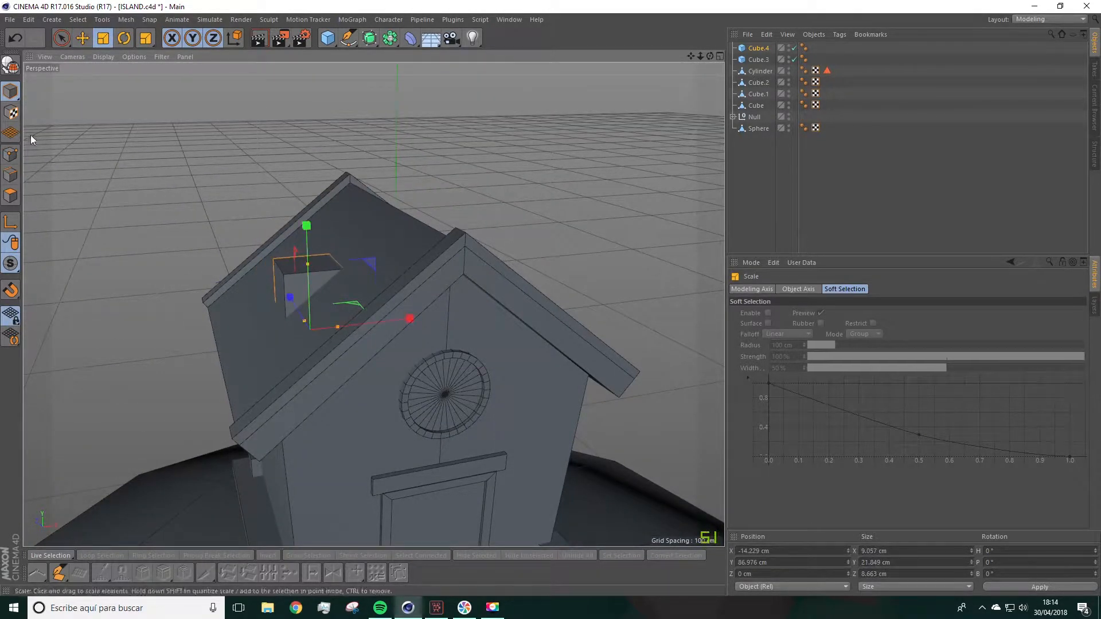
# Move the chimney up through the roof slope to about Y 95.9 cm and Z 2.9 cm.
pyautogui.click(82, 38)
pyautogui.moveTo(298, 238); pyautogui.dragTo(469, 212)
pyautogui.moveTo(203, 294); pyautogui.dragTo(73, 298)
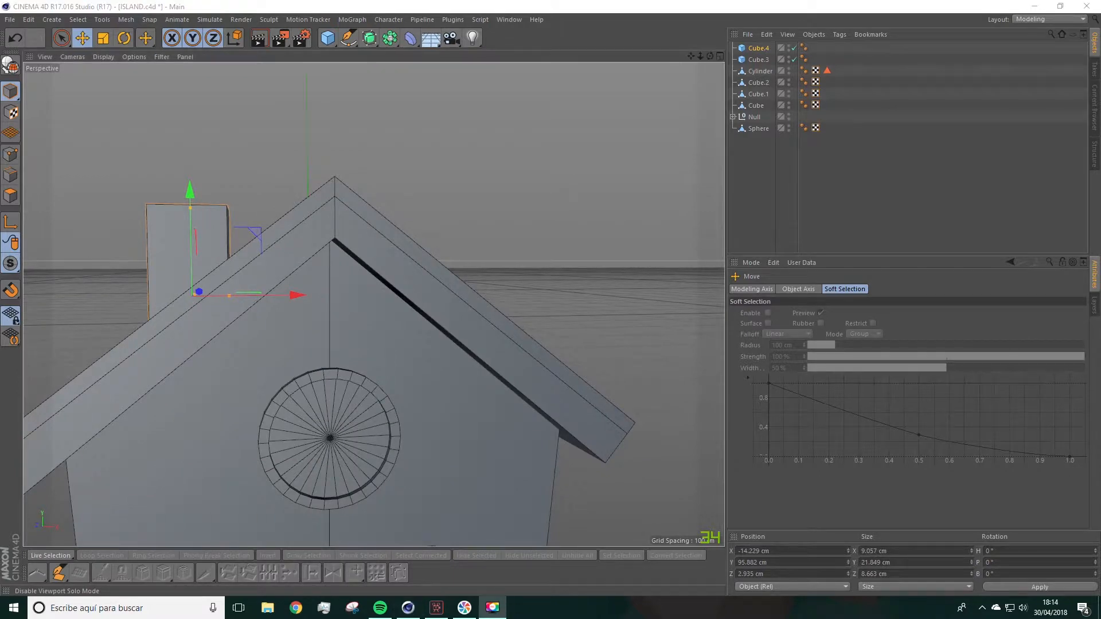
# Make the chimney editable and inset its top face by 0.94 cm with Extrude Inner.
pyautogui.keyDown('alt'); pyautogui.moveTo(287, 181); pyautogui.dragTo(261, 144); pyautogui.keyUp('alt')
pyautogui.scroll(5, 451, 192)
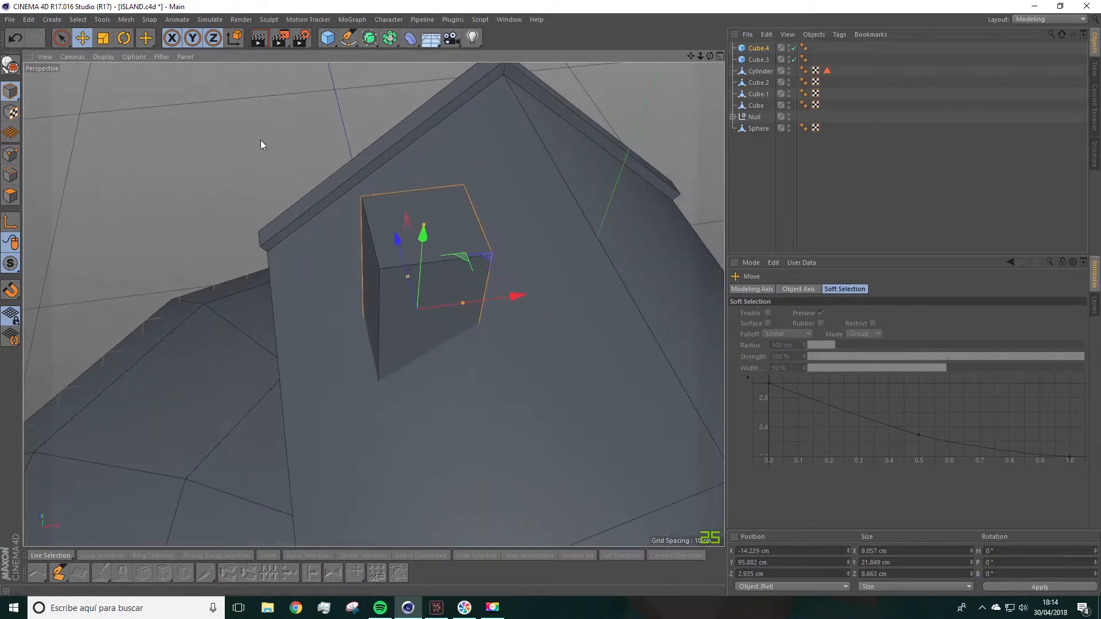
pyautogui.click(10, 72)
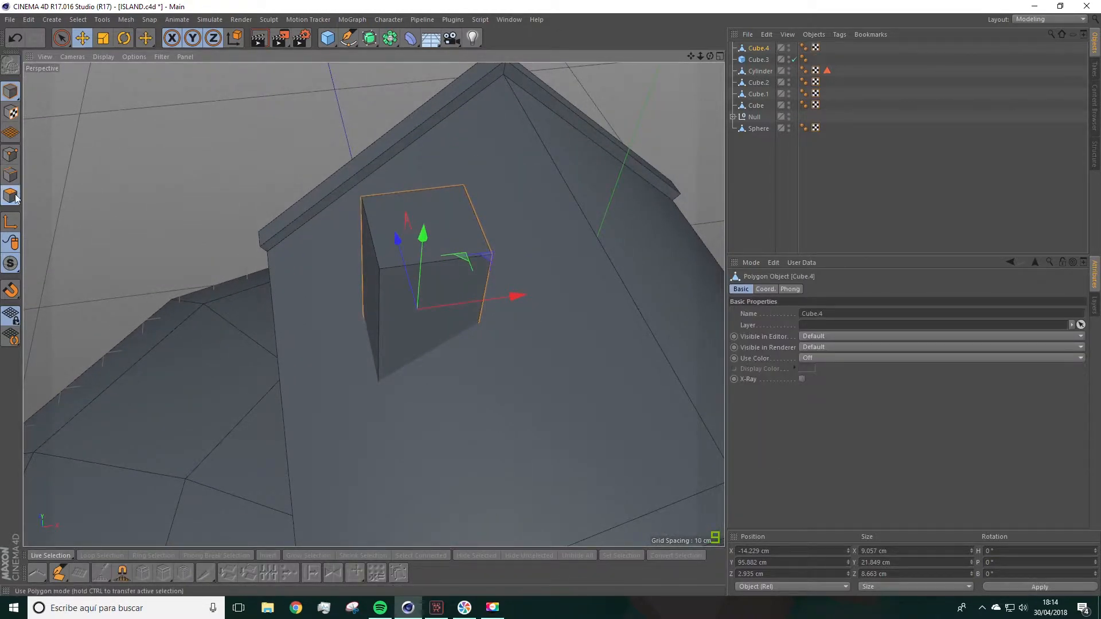
pyautogui.click(11, 196)
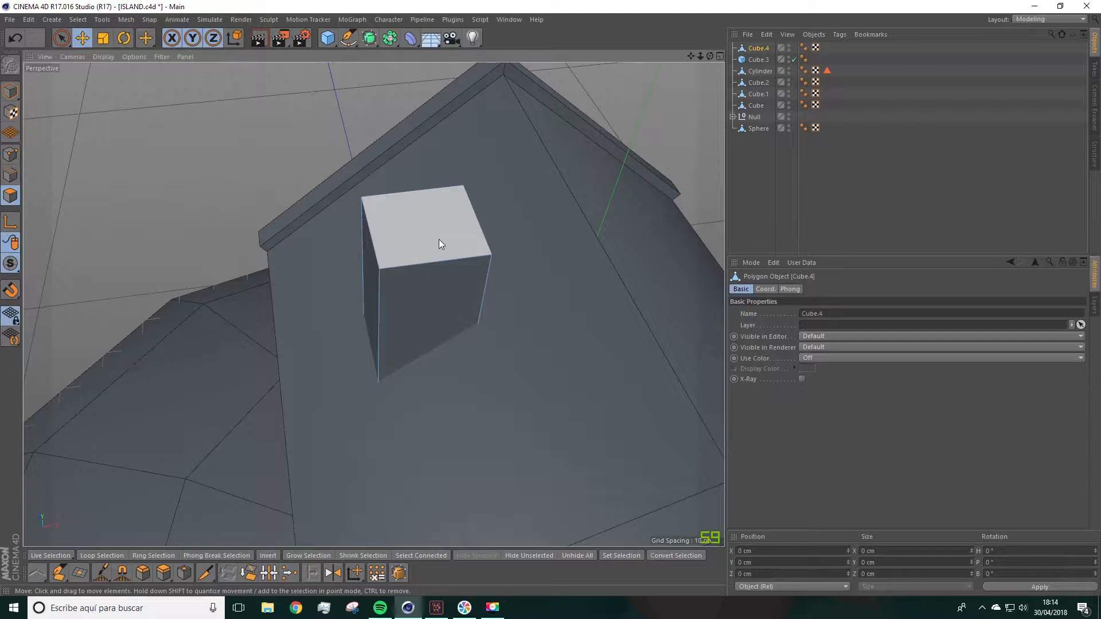
pyautogui.click(421, 226)
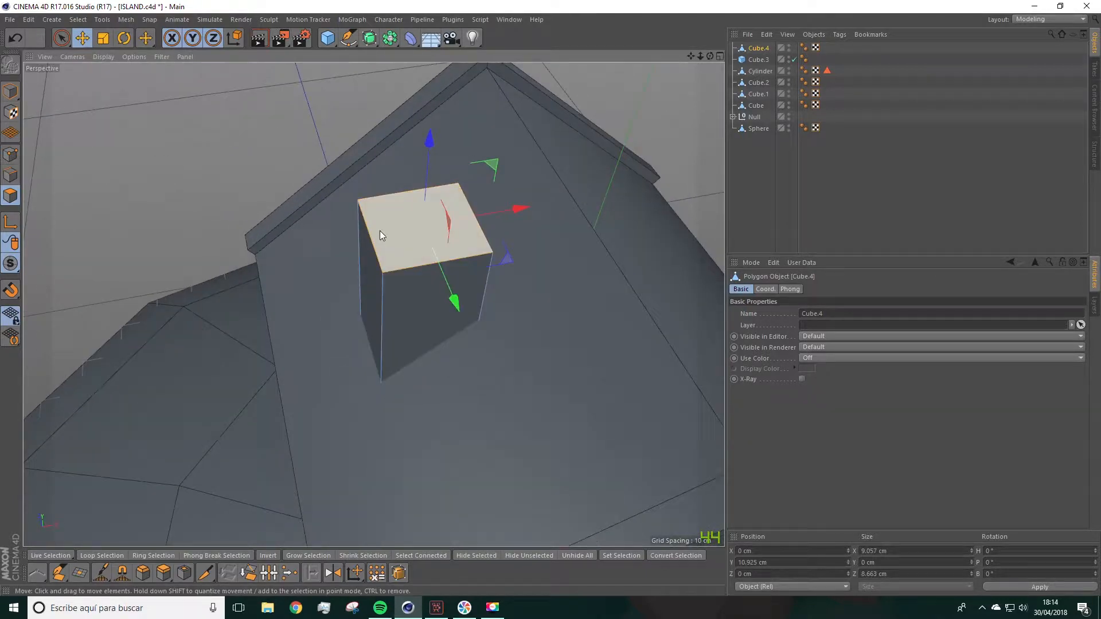
pyautogui.rightClick(404, 236)
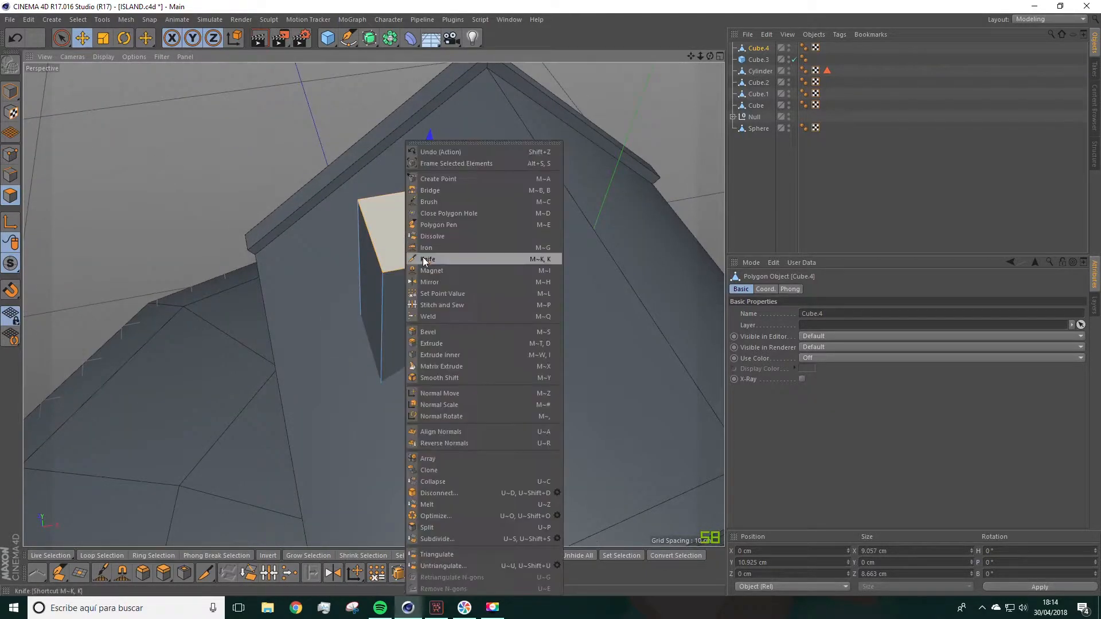
pyautogui.click(442, 355)
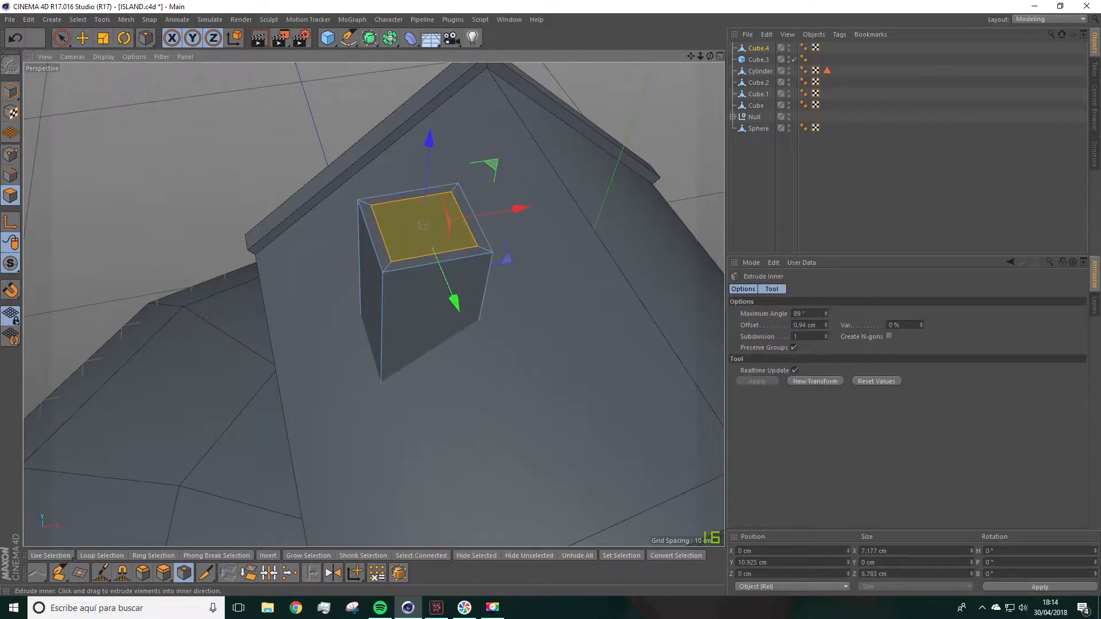
# Extrude the chimney's inset top face by -8.89 cm to hollow out the flue.
pyautogui.rightClick(404, 226)
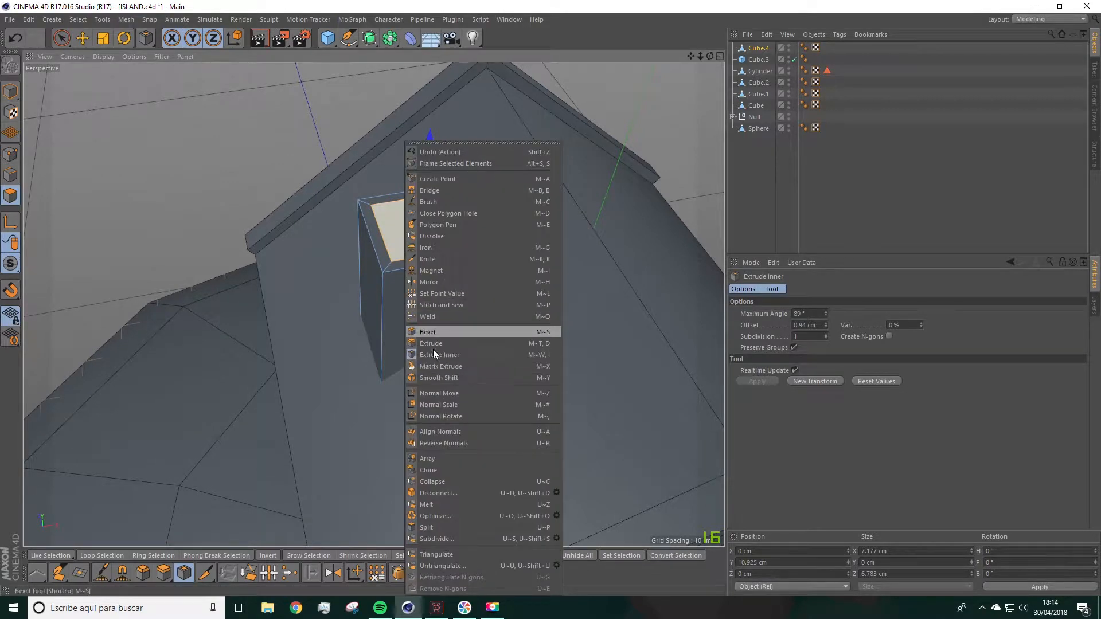
pyautogui.click(430, 344)
pyautogui.moveTo(421, 246); pyautogui.dragTo(417, 279)
pyautogui.keyDown('alt'); pyautogui.moveTo(500, 256); pyautogui.dragTo(413, 189); pyautogui.keyUp('alt')
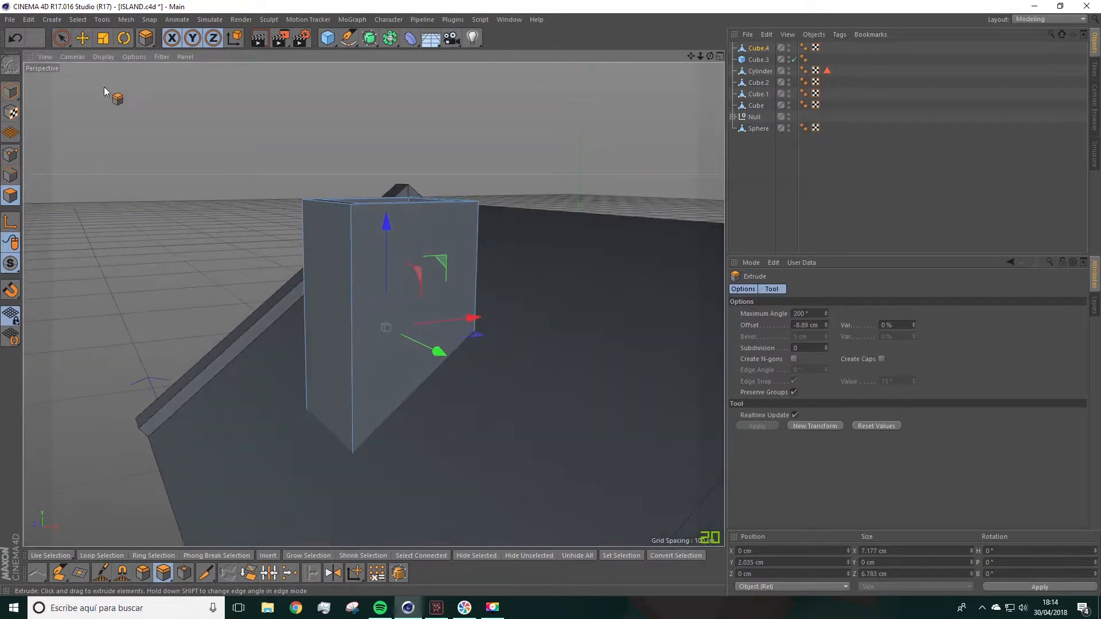
# Select the chimney's four outer side faces.
pyautogui.click(62, 38)
pyautogui.click(395, 238)
pyautogui.keyDown('alt'); pyautogui.moveTo(396, 239); pyautogui.dragTo(212, 287); pyautogui.keyUp('alt')
pyautogui.keyDown('alt'); pyautogui.moveTo(629, 260); pyautogui.dragTo(512, 340); pyautogui.keyUp('alt')
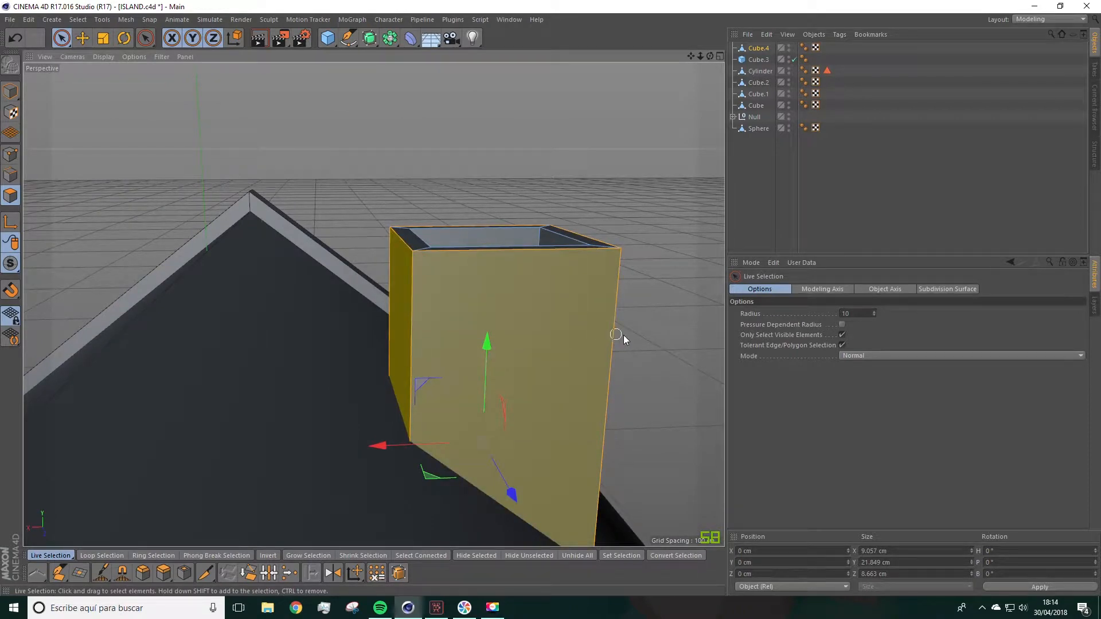
pyautogui.keyDown('alt'); pyautogui.moveTo(453, 317); pyautogui.dragTo(510, 337); pyautogui.keyUp('alt')
# Cut the selected chimney sides with the Knife in Plane mode on X-Z, once near the rim and twice close together lower down.
pyautogui.rightClick(409, 347)
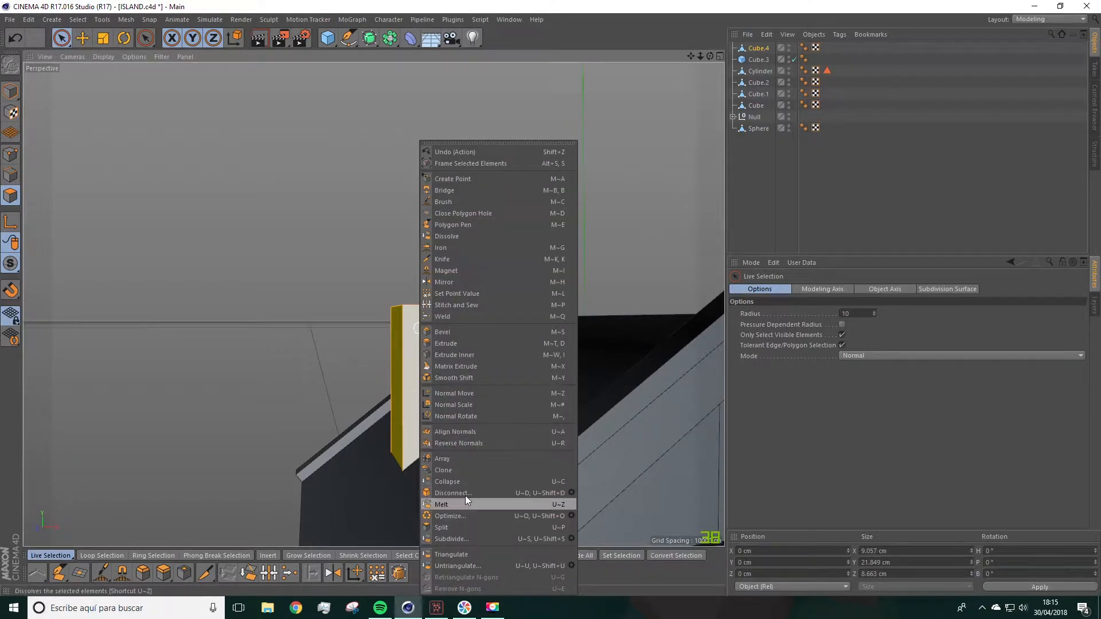
pyautogui.click(446, 260)
pyautogui.keyDown('alt'); pyautogui.moveTo(401, 324); pyautogui.dragTo(407, 330); pyautogui.keyUp('alt')
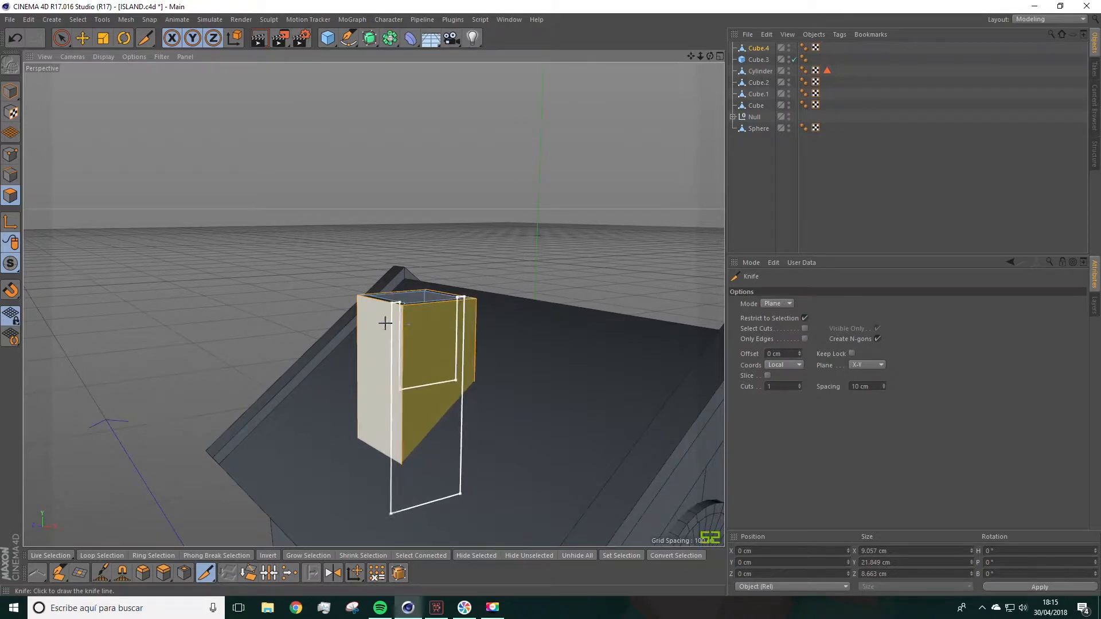
pyautogui.click(865, 364)
pyautogui.click(864, 387)
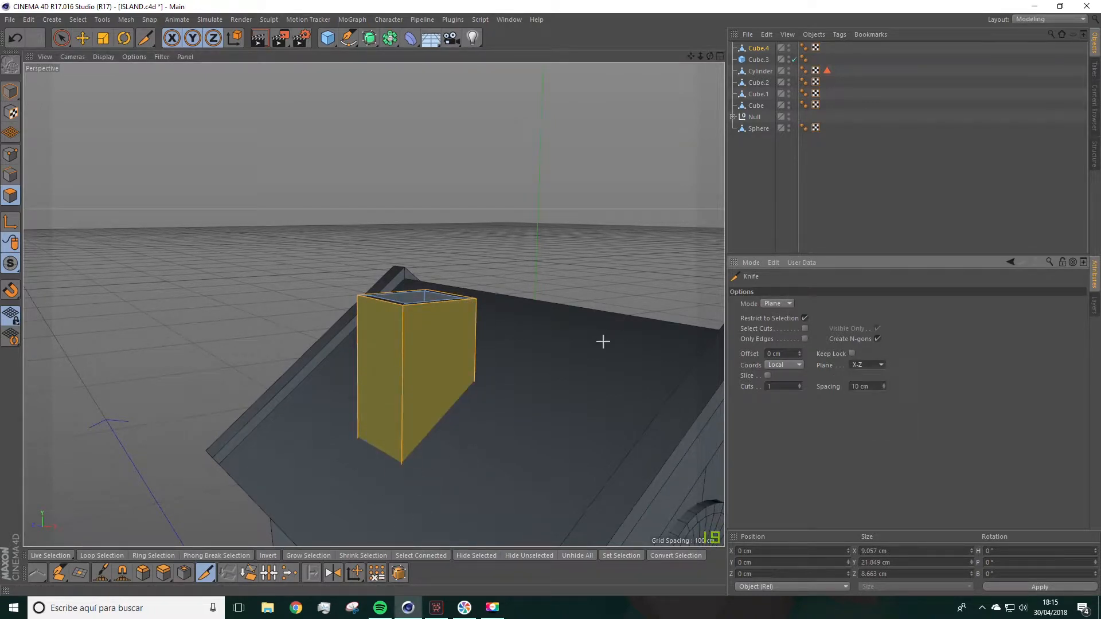
pyautogui.keyDown('alt'); pyautogui.moveTo(413, 326); pyautogui.dragTo(395, 310); pyautogui.keyUp('alt')
pyautogui.scroll(4, 404, 326)
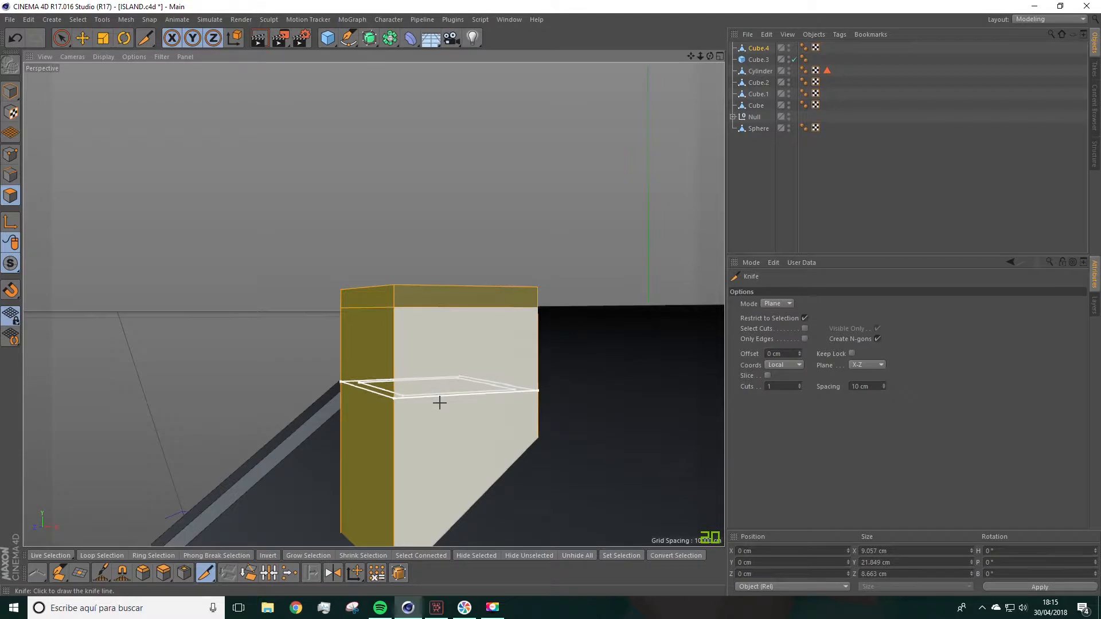
pyautogui.keyDown('alt'); pyautogui.moveTo(437, 398); pyautogui.dragTo(442, 405); pyautogui.keyUp('alt')
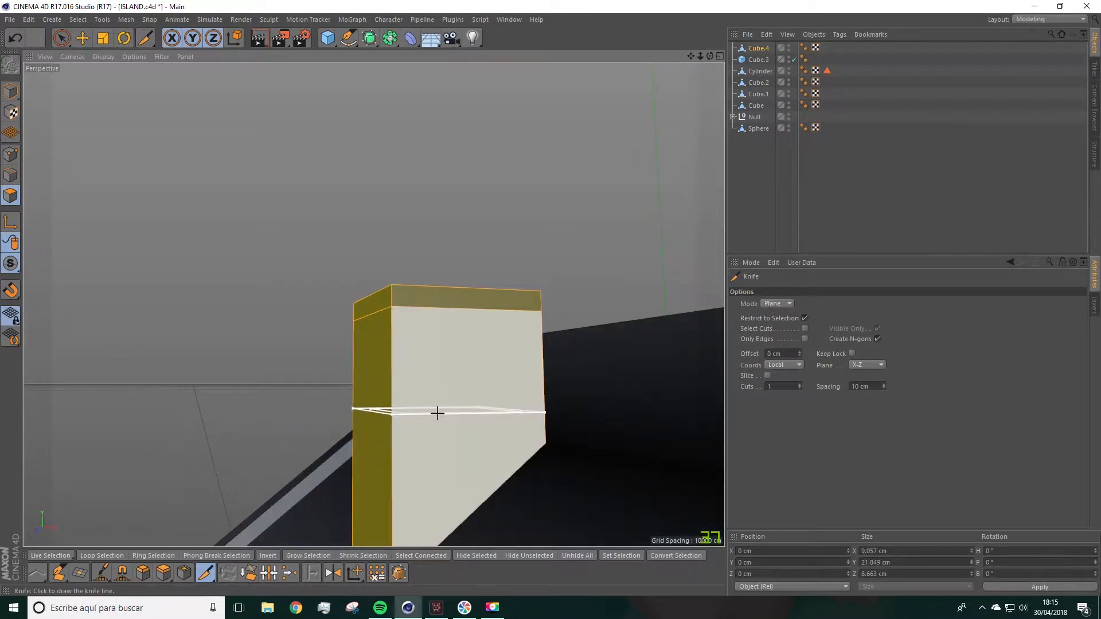
pyautogui.click(437, 414)
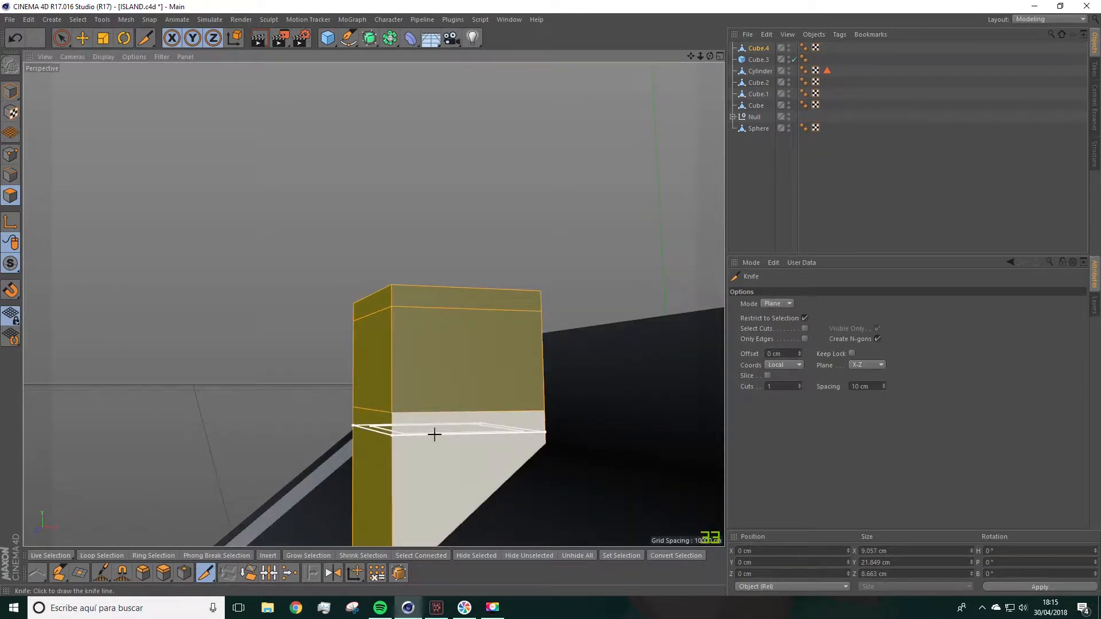
pyautogui.click(433, 432)
pyautogui.keyDown('alt'); pyautogui.moveTo(492, 466); pyautogui.dragTo(457, 384); pyautogui.keyUp('alt')
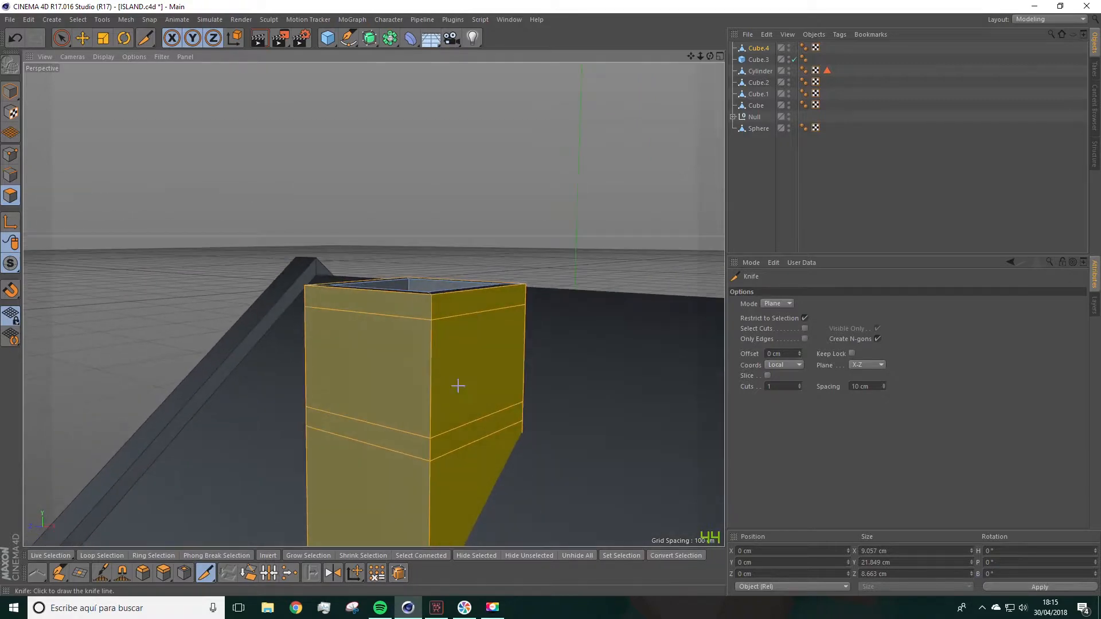
# Loop-select the two narrow bands around the chimney and extrude them outward by 0.79 cm.
pyautogui.click(78, 19)
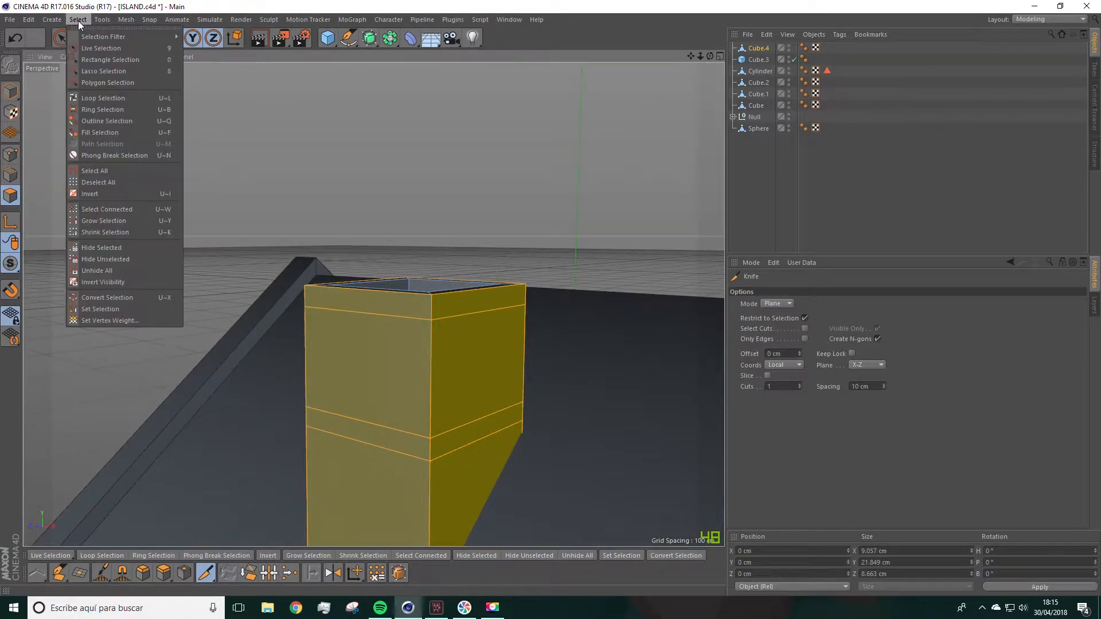
pyautogui.click(110, 99)
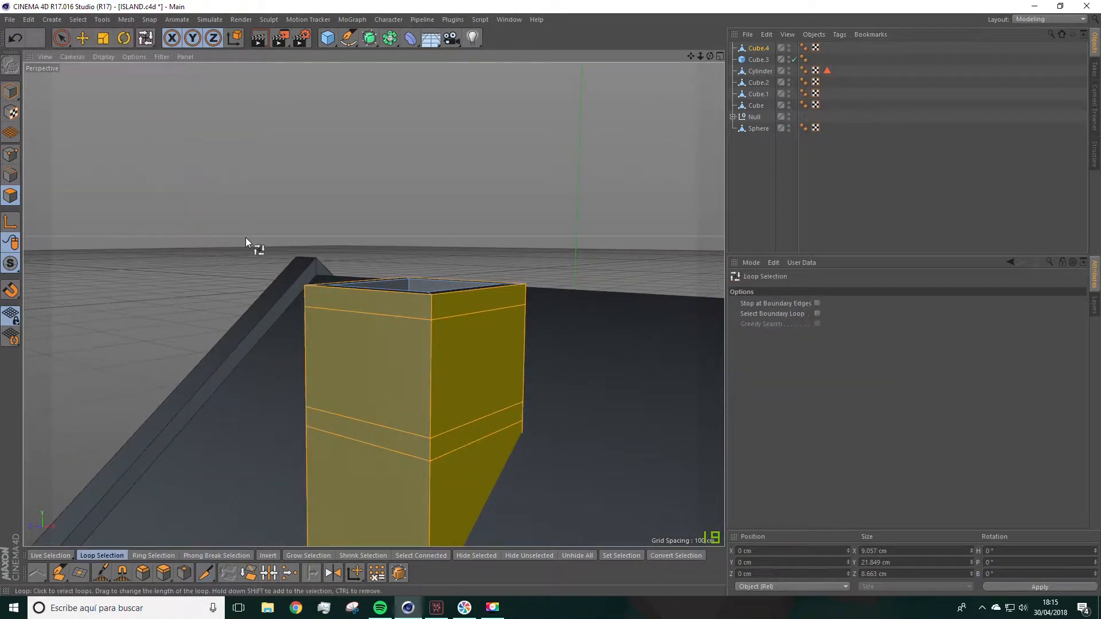
pyautogui.click(428, 306)
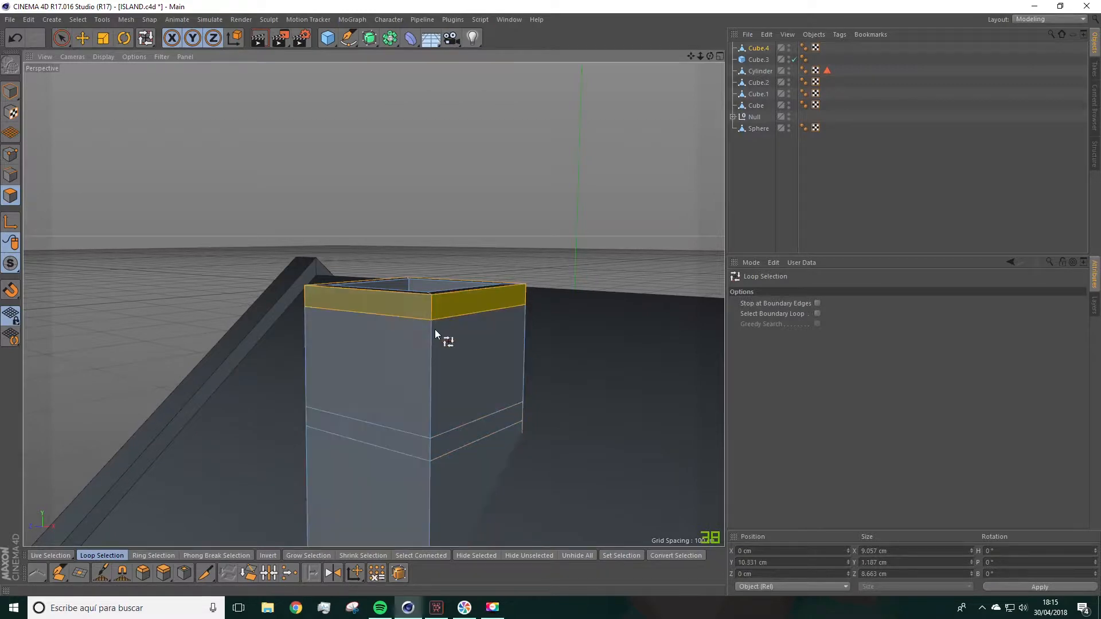
pyautogui.keyDown('shift'); pyautogui.click(427, 448); pyautogui.keyUp('shift')
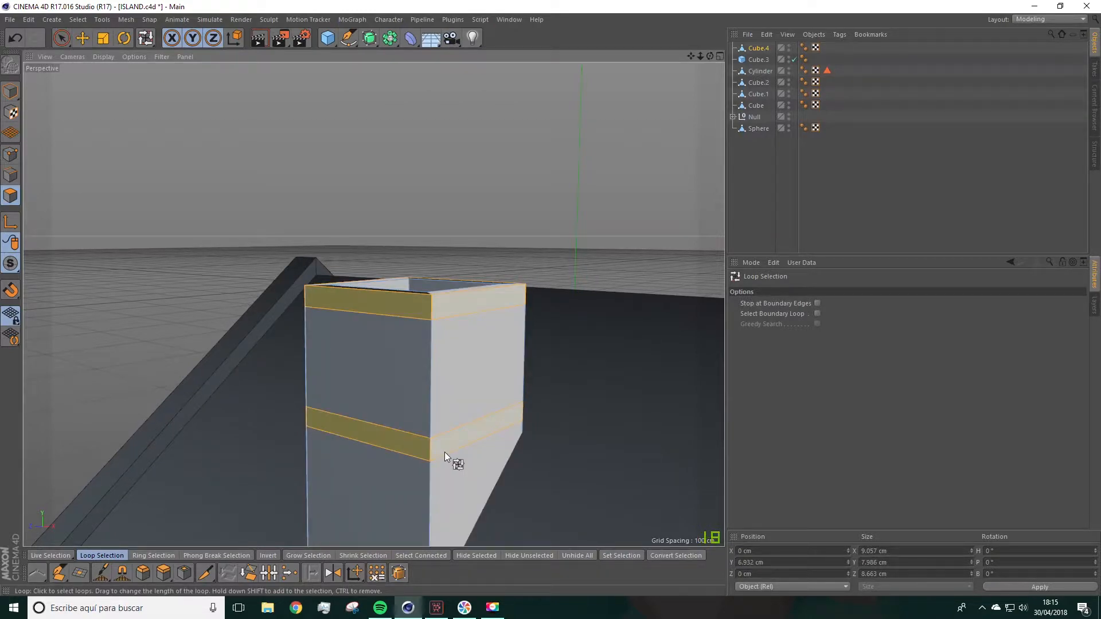
pyautogui.keyDown('alt'); pyautogui.moveTo(410, 353); pyautogui.dragTo(462, 368); pyautogui.keyUp('alt')
pyautogui.rightClick(433, 316)
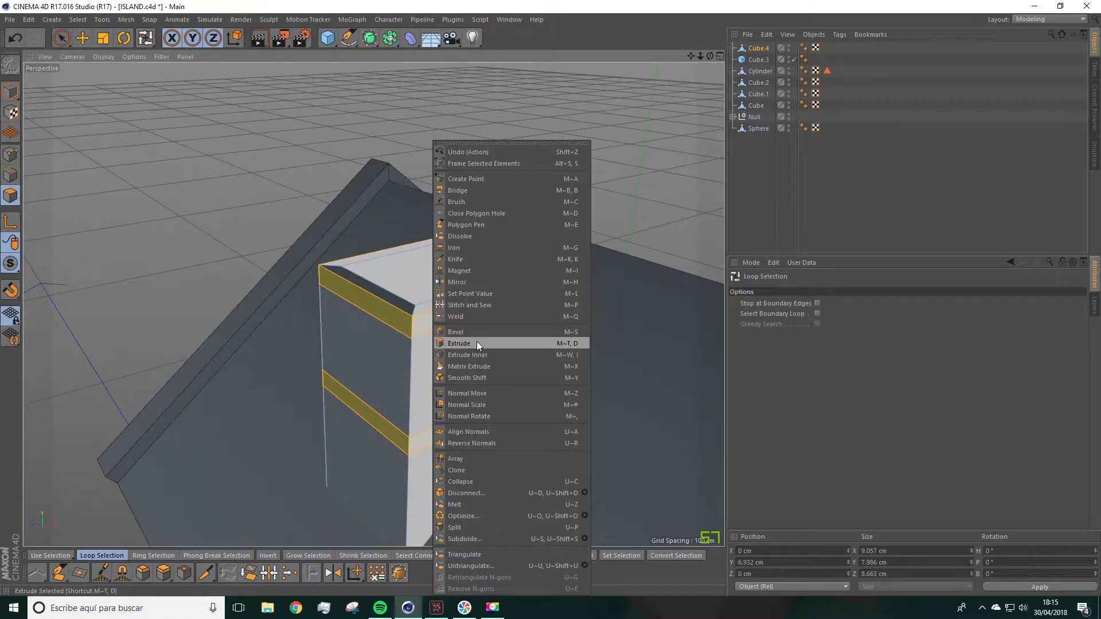
pyautogui.click(477, 342)
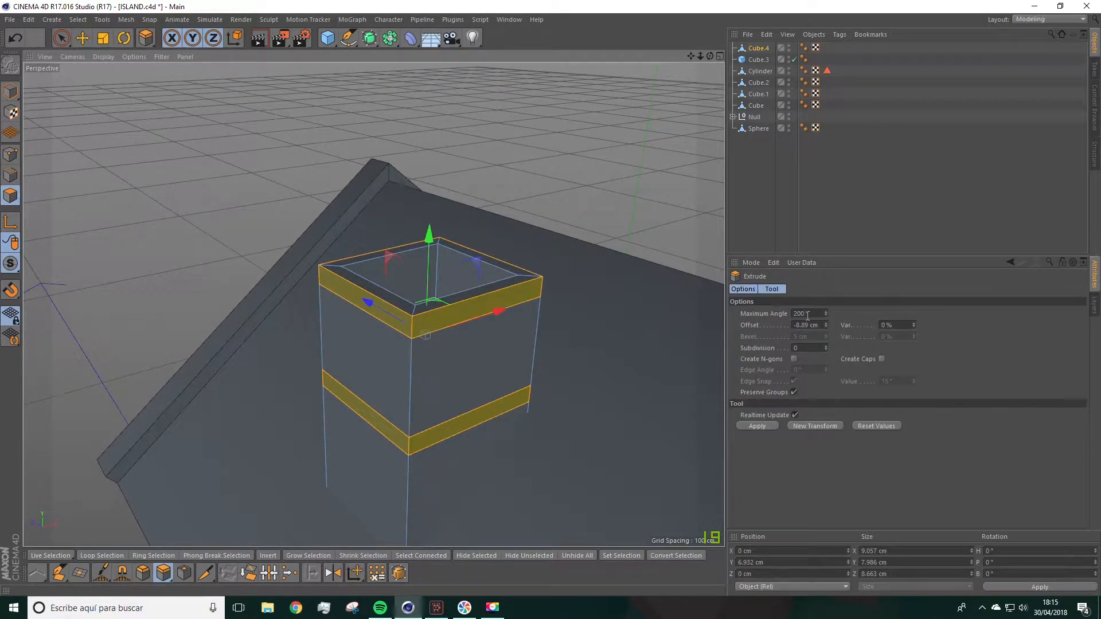
pyautogui.moveTo(563, 204); pyautogui.dragTo(570, 205)
pyautogui.moveTo(425, 335); pyautogui.dragTo(425, 334)
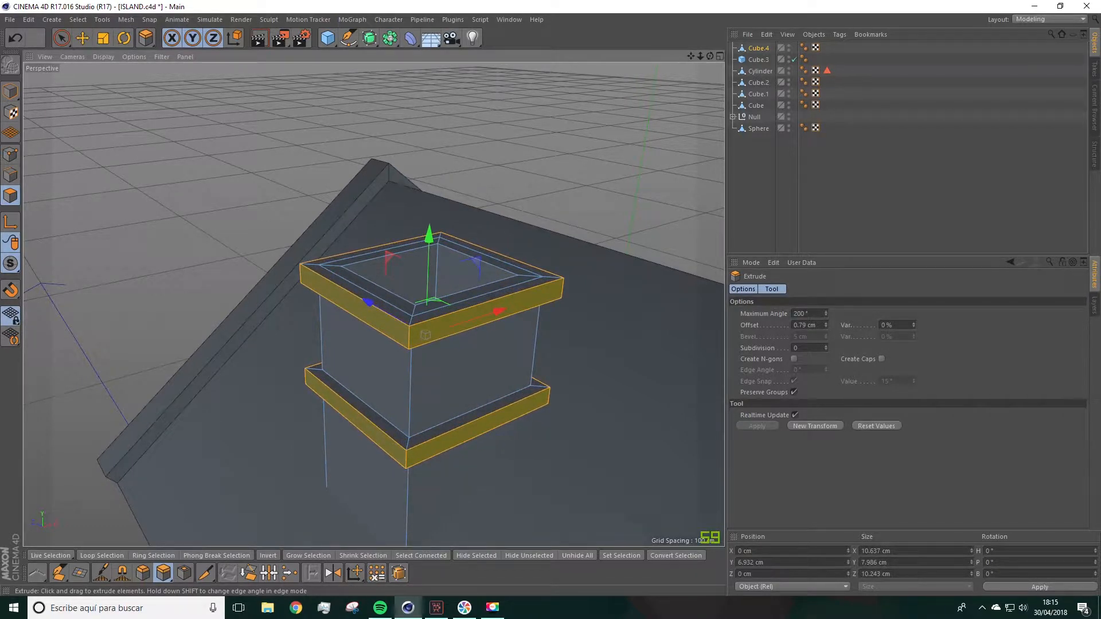
pyautogui.keyDown('alt'); pyautogui.moveTo(572, 216); pyautogui.dragTo(592, 243); pyautogui.keyUp('alt')
pyautogui.scroll(6, 585, 246)
pyautogui.scroll(-6, 517, 264)
# Deselect the bands and scale the whole chimney object to about 7.78 × 20.58 × 7.49 cm.
pyautogui.click(191, 97)
pyautogui.press('e')
pyautogui.keyDown('alt'); pyautogui.moveTo(229, 165); pyautogui.dragTo(388, 257); pyautogui.keyUp('alt')
pyautogui.scroll(4, 387, 257)
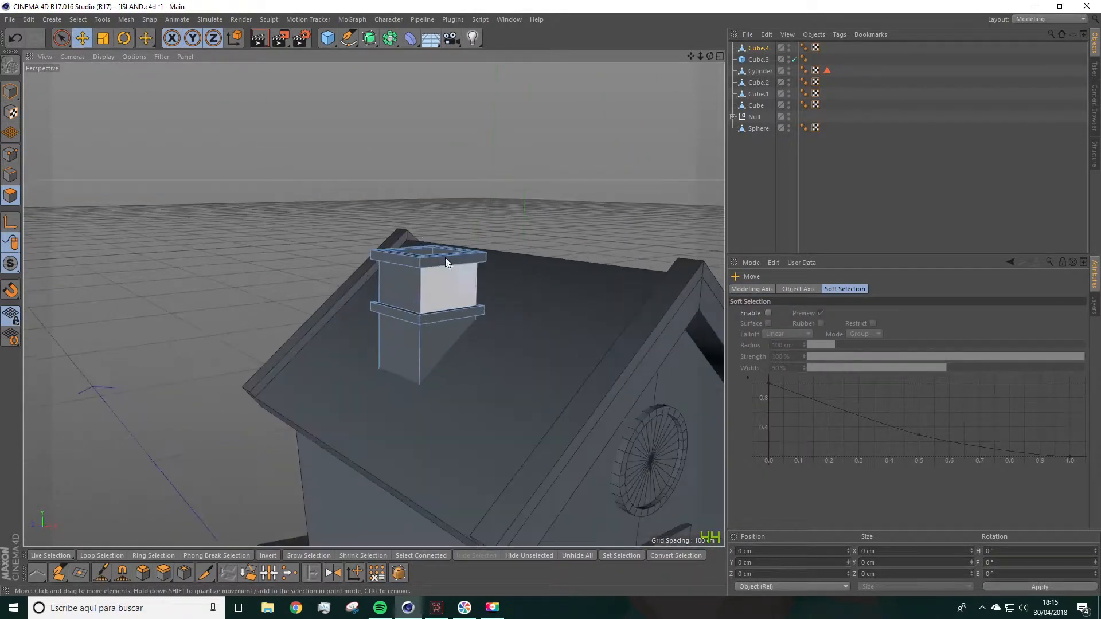
pyautogui.click(103, 38)
pyautogui.click(10, 92)
pyautogui.moveTo(436, 171); pyautogui.dragTo(266, 98)
pyautogui.moveTo(441, 235); pyautogui.dragTo(439, 184)
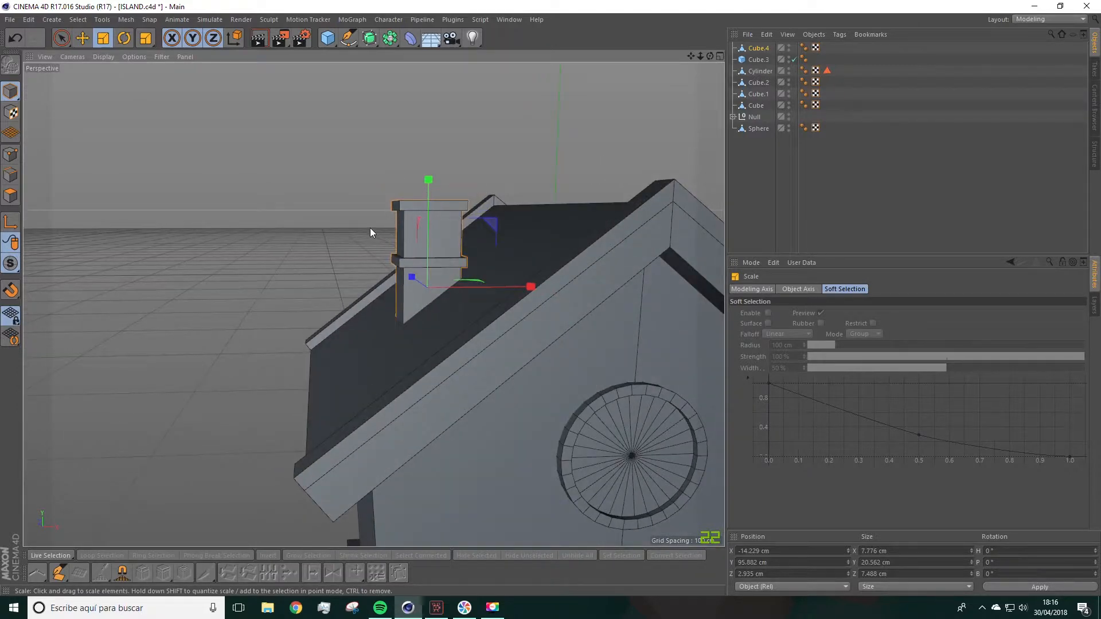
# Stretch the chimney vertically to a height of about 26.47 cm.
pyautogui.keyDown('alt'); pyautogui.moveTo(369, 228); pyautogui.dragTo(372, 233); pyautogui.keyUp('alt')
pyautogui.scroll(5, 397, 198)
pyautogui.moveTo(481, 308); pyautogui.dragTo(481, 276)
pyautogui.scroll(-5, 481, 281)
pyautogui.keyDown('alt'); pyautogui.moveTo(516, 325); pyautogui.dragTo(473, 321); pyautogui.keyUp('alt')
pyautogui.scroll(5, 446, 268)
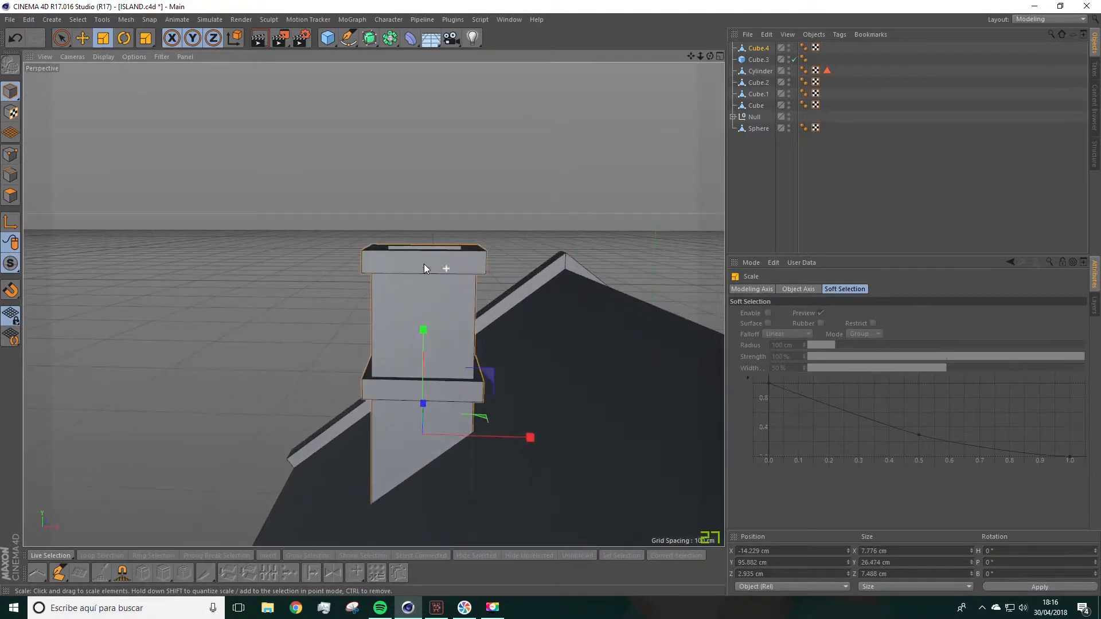
# Loop-select the chimney cap's outer side faces and the ring of faces on its rim.
pyautogui.click(78, 19)
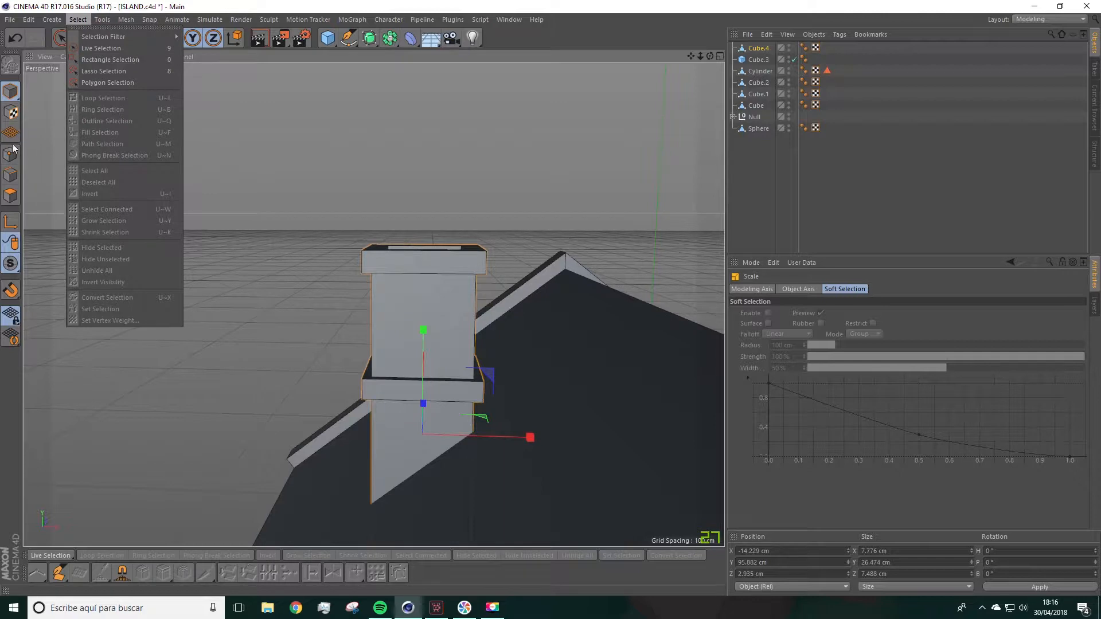
pyautogui.click(16, 193)
pyautogui.click(10, 195)
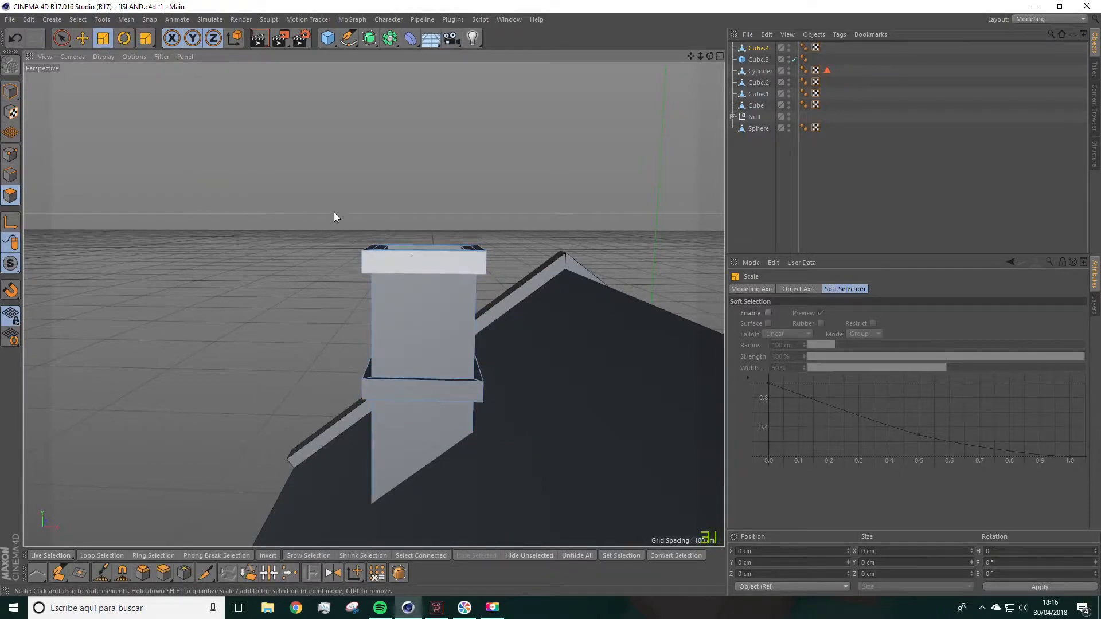
pyautogui.click(80, 20)
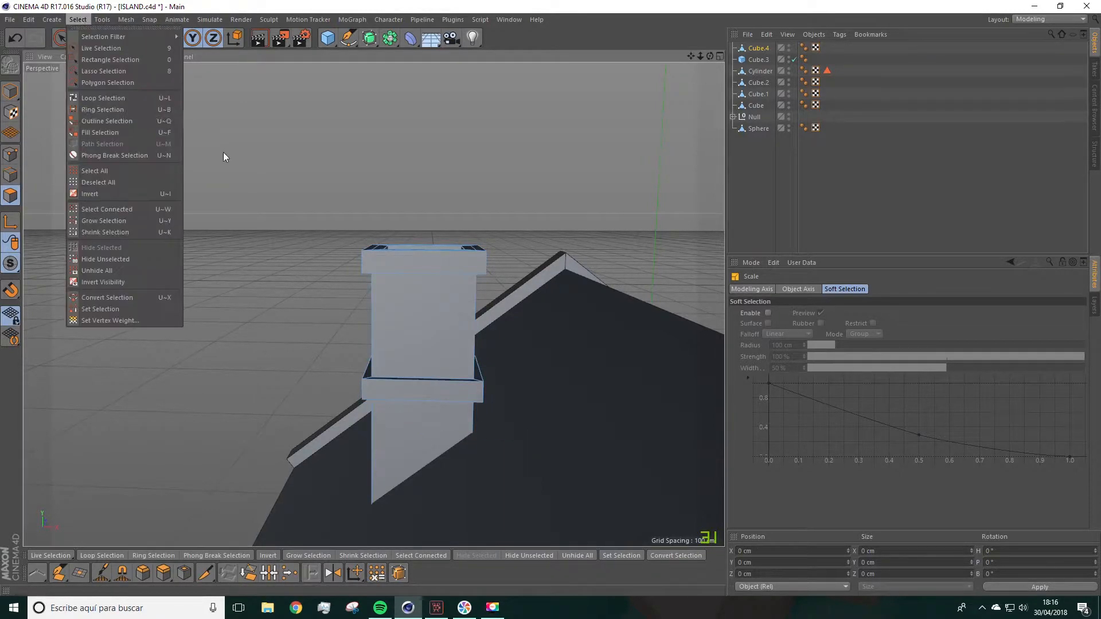
pyautogui.click(128, 101)
pyautogui.click(363, 263)
pyautogui.moveTo(363, 262)
pyautogui.keyDown('alt'); pyautogui.mouseDown()
pyautogui.moveTo(384, 305)
pyautogui.moveTo(366, 258)
pyautogui.mouseUp(); pyautogui.keyUp('alt')
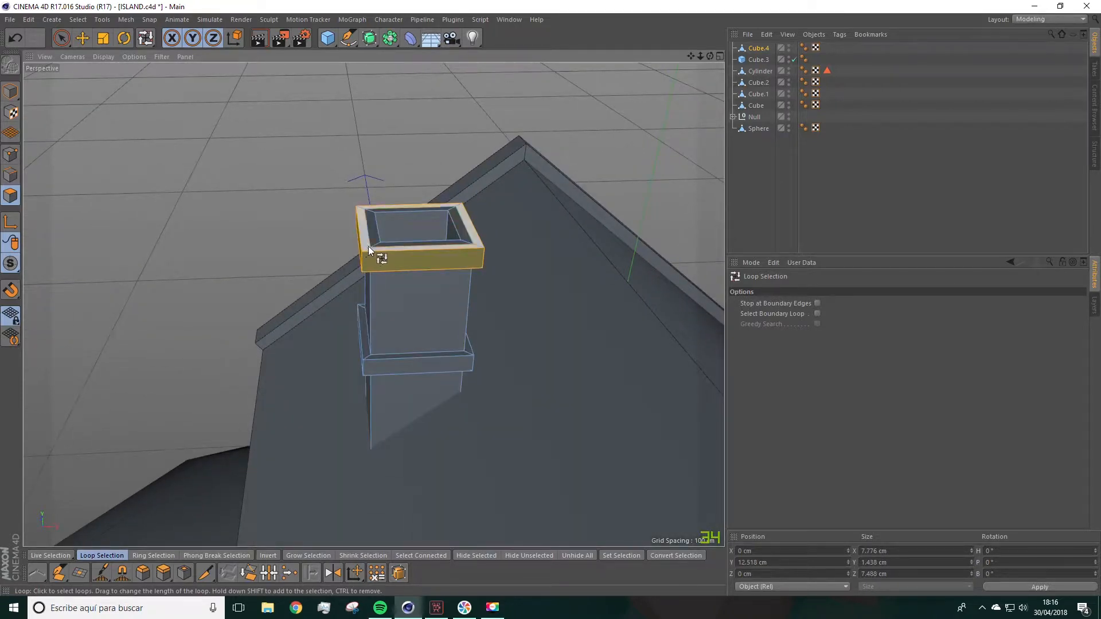
pyautogui.keyDown('shift'); pyautogui.click(370, 245); pyautogui.keyUp('shift')
pyautogui.keyDown('alt'); pyautogui.moveTo(380, 260); pyautogui.dragTo(405, 201); pyautogui.keyUp('alt')
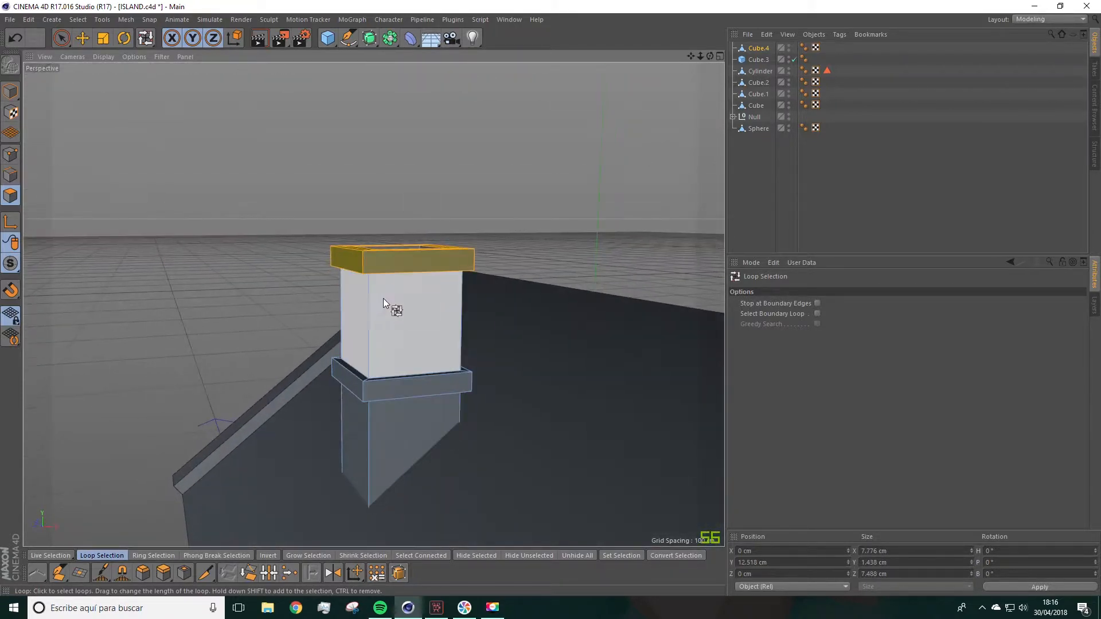
# Add the shaft faces between the two bands to the selection, try scaling them up with the cap, and undo the scaling.
pyautogui.keyDown('shift'); pyautogui.click(373, 305); pyautogui.keyUp('shift')
pyautogui.keyDown('alt'); pyautogui.moveTo(398, 285); pyautogui.dragTo(375, 341); pyautogui.keyUp('alt')
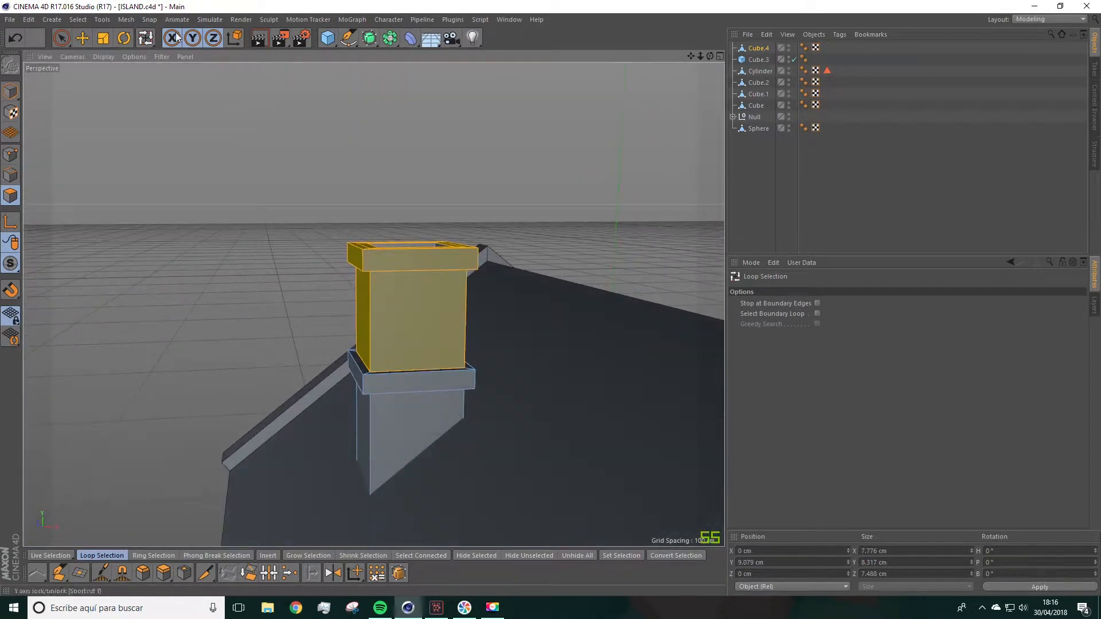
pyautogui.click(103, 38)
pyautogui.moveTo(558, 182); pyautogui.dragTo(590, 182)
pyautogui.hotkey('ctrl', 'z')
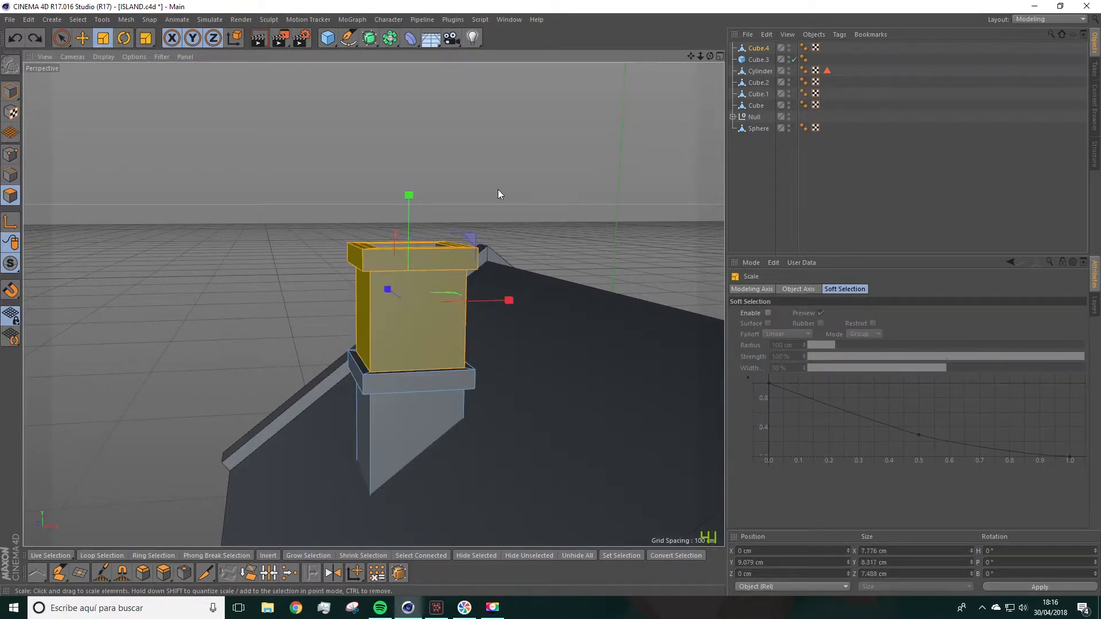
# Remove the shaft faces from the selection and scale only the chimney cap to about 8.89 × 1.64 × 8.56 cm.
pyautogui.click(83, 38)
pyautogui.scroll(2, 453, 292)
pyautogui.scroll(1, 453, 291)
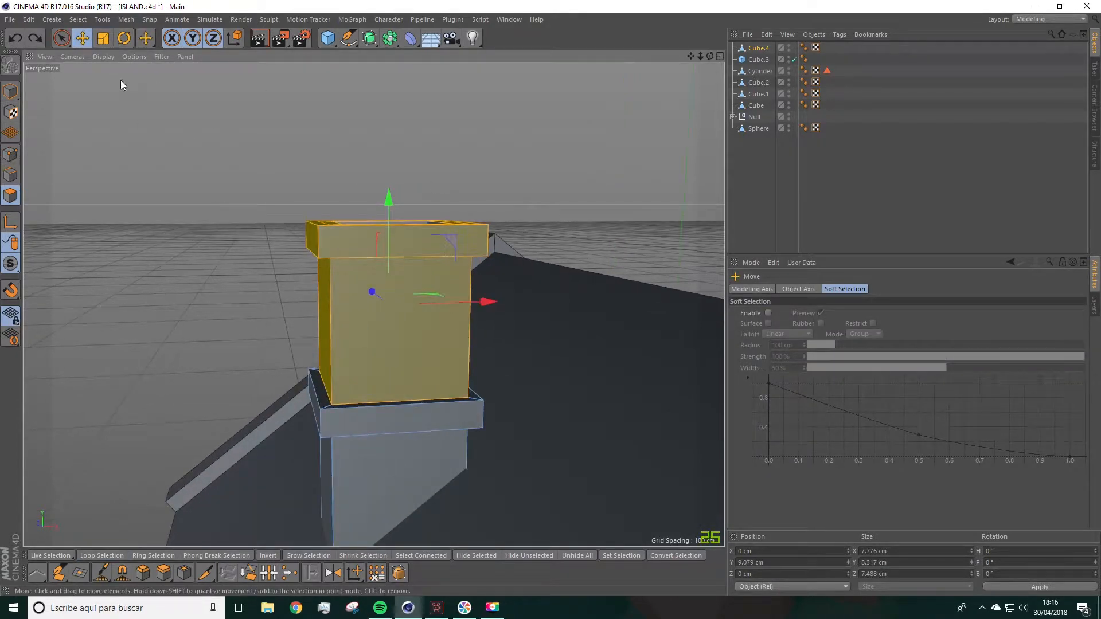
pyautogui.click(62, 38)
pyautogui.moveTo(285, 309)
pyautogui.keyDown('ctrl'); pyautogui.mouseDown()
pyautogui.moveTo(569, 327)
pyautogui.moveTo(422, 350)
pyautogui.moveTo(406, 339)
pyautogui.moveTo(559, 255)
pyautogui.moveTo(467, 321)
pyautogui.mouseUp(); pyautogui.keyUp('ctrl')
pyautogui.keyDown('ctrl'); pyautogui.moveTo(551, 329); pyautogui.dragTo(610, 332); pyautogui.keyUp('ctrl')
pyautogui.keyDown('alt'); pyautogui.moveTo(367, 327); pyautogui.dragTo(563, 290); pyautogui.keyUp('alt')
pyautogui.press('t')
pyautogui.moveTo(163, 122); pyautogui.dragTo(263, 145)
pyautogui.keyDown('alt'); pyautogui.moveTo(292, 214); pyautogui.dragTo(321, 254); pyautogui.keyUp('alt')
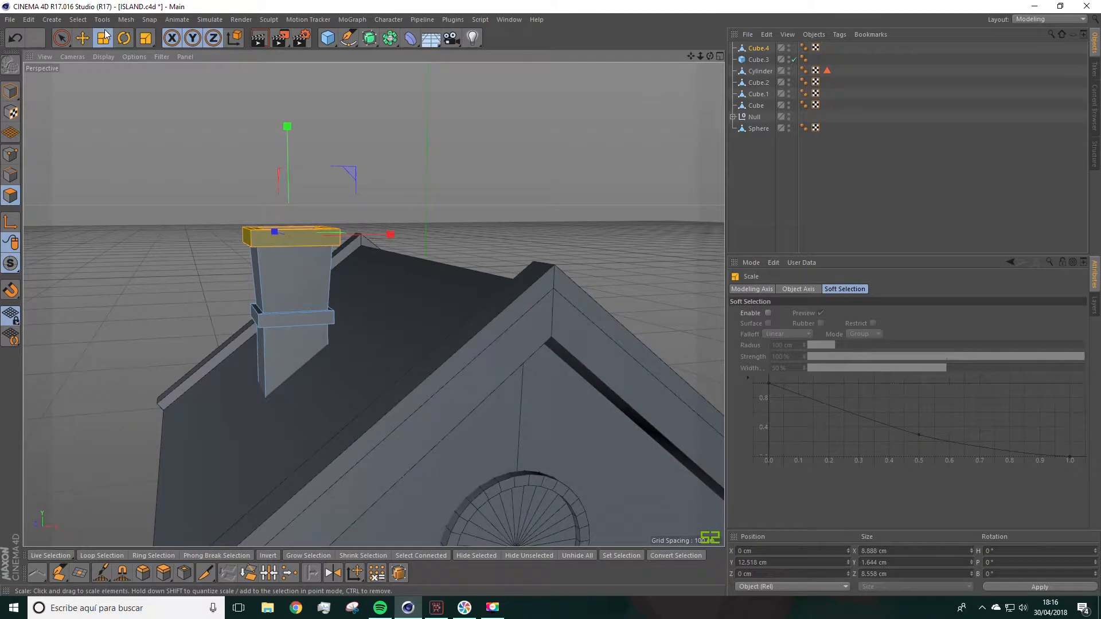
# Deselect the cap and examine the chimney and the whole house from several sides.
pyautogui.click(82, 38)
pyautogui.click(198, 249)
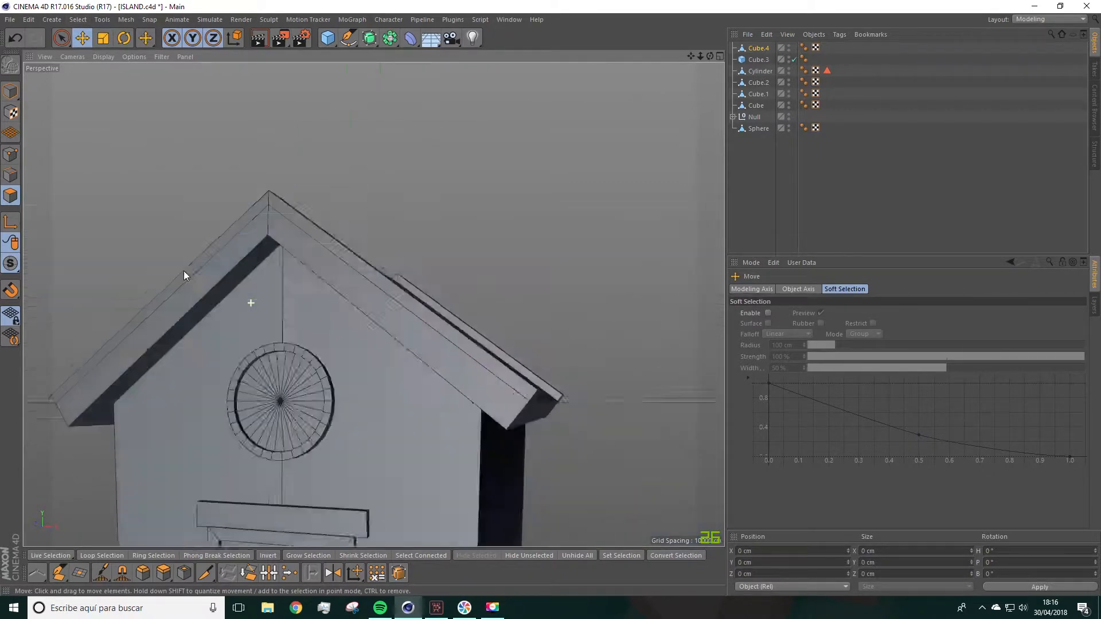
pyautogui.keyDown('alt'); pyautogui.moveTo(184, 272); pyautogui.dragTo(392, 260); pyautogui.keyUp('alt')
pyautogui.scroll(-5, 212, 302)
pyautogui.scroll(5, 335, 207)
pyautogui.scroll(3, 335, 208)
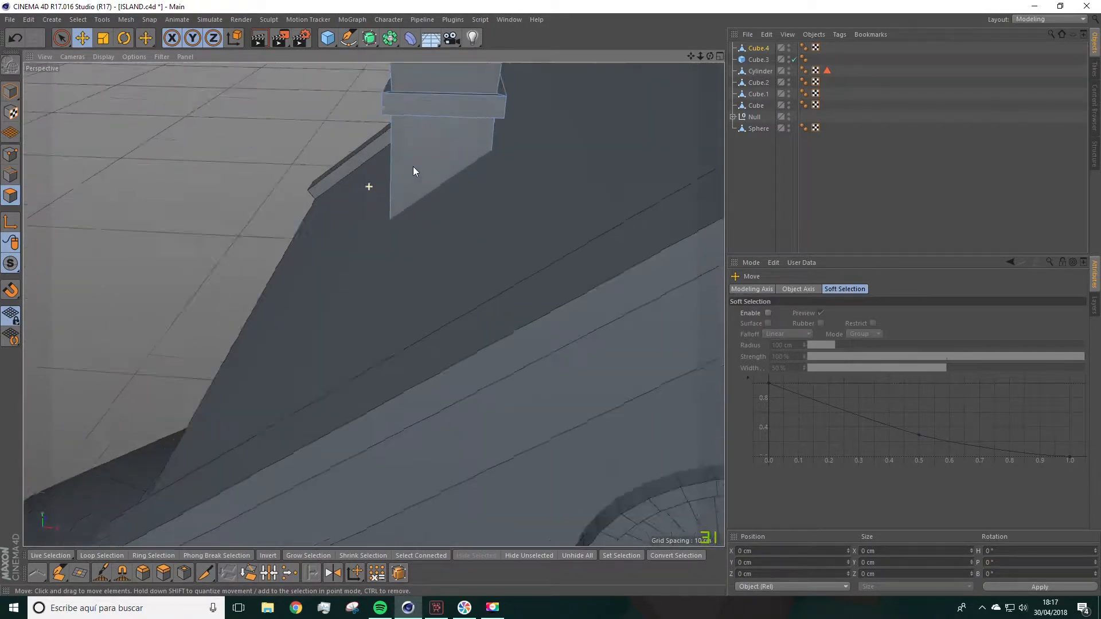
pyautogui.scroll(-10, 388, 180)
pyautogui.moveTo(438, 218)
pyautogui.keyDown('alt'); pyautogui.mouseDown()
pyautogui.moveTo(401, 229)
pyautogui.moveTo(483, 263)
pyautogui.moveTo(447, 235)
pyautogui.mouseUp(); pyautogui.keyUp('alt')
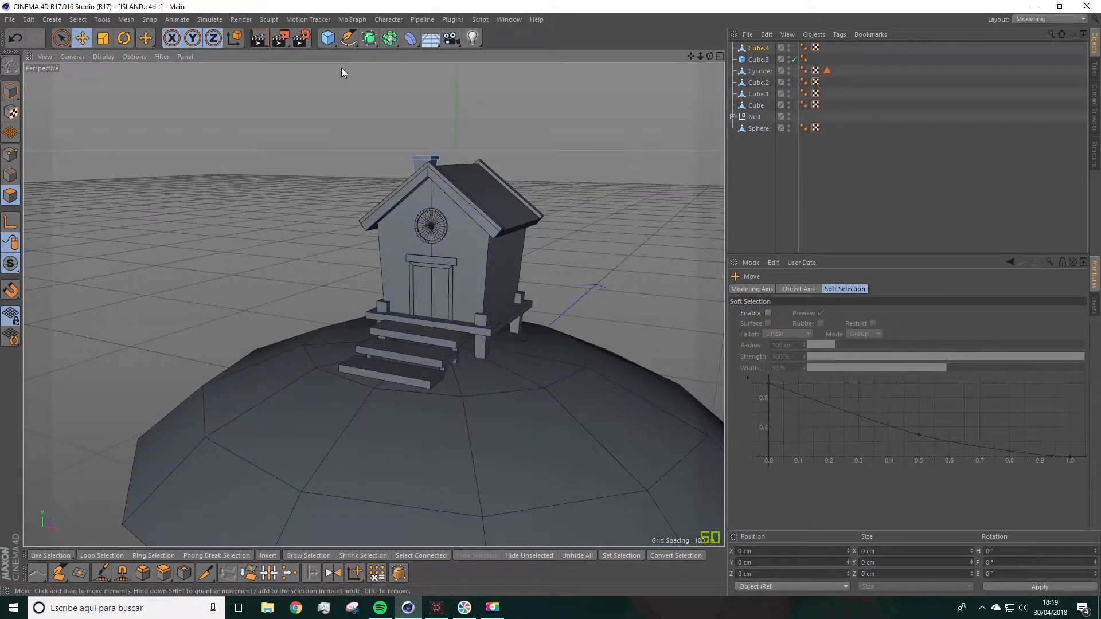
pyautogui.moveTo(328, 38); pyautogui.dragTo(373, 52)
pyautogui.scroll(-5, 454, 198)
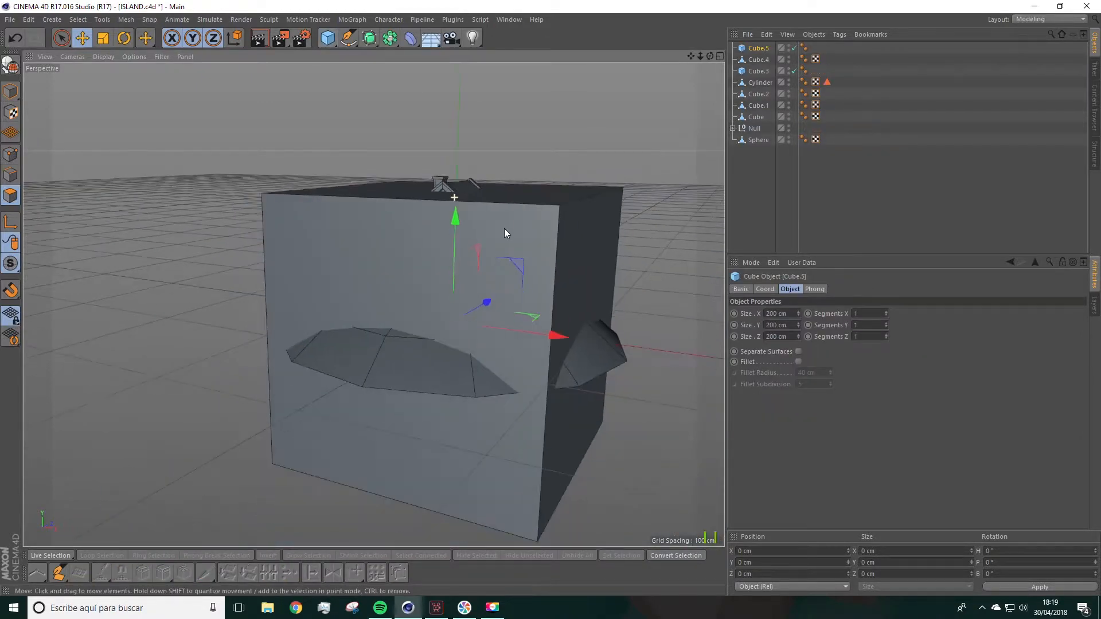
pyautogui.keyDown('alt'); pyautogui.moveTo(496, 226); pyautogui.dragTo(424, 258); pyautogui.keyUp('alt')
pyautogui.click(104, 41)
pyautogui.moveTo(185, 167); pyautogui.dragTo(71, 172)
pyautogui.click(87, 38)
pyautogui.moveTo(589, 266); pyautogui.dragTo(474, 309)
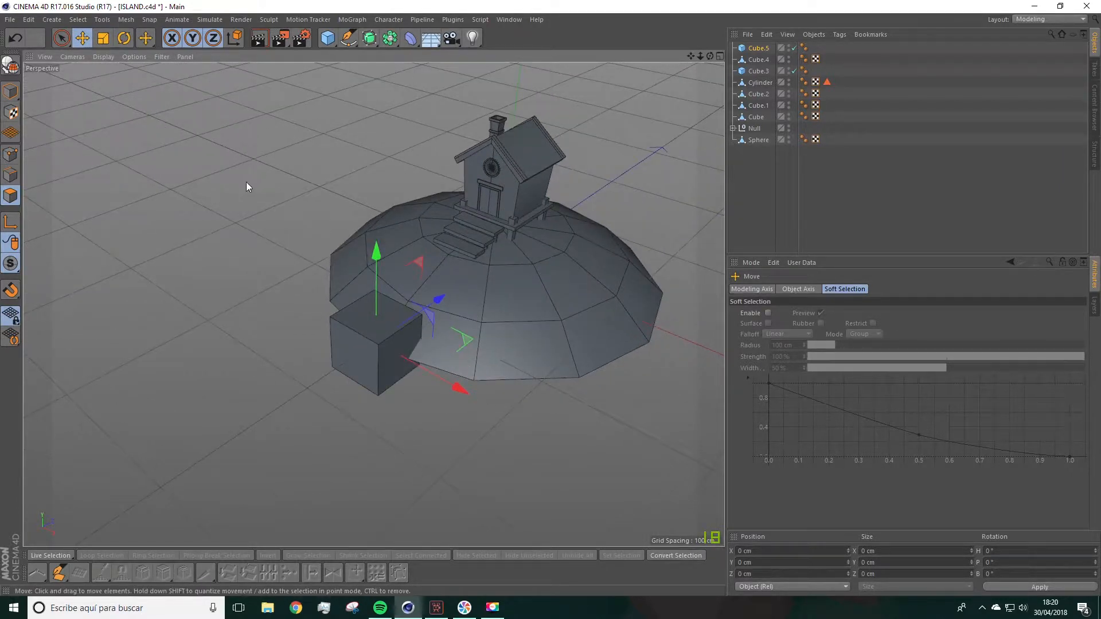
pyautogui.press('Delete')
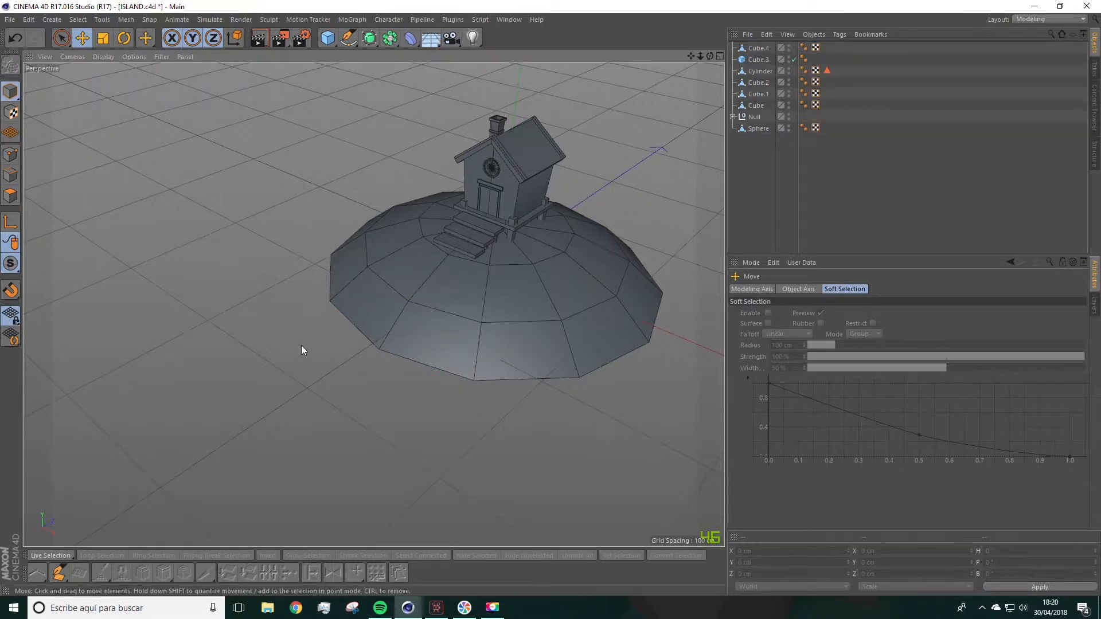
# Duplicate the lowest stair plank onto the island slope at about Z -116.8 cm and expand the Null group containing it.
pyautogui.click(462, 248)
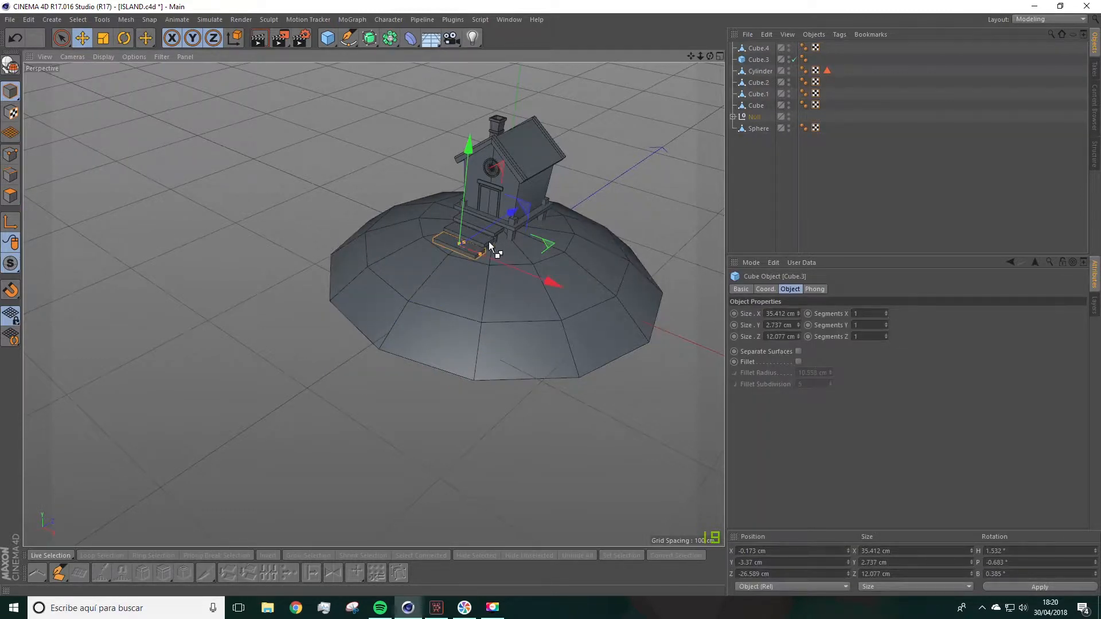
pyautogui.keyDown('ctrl'); pyautogui.moveTo(514, 212); pyautogui.dragTo(436, 262); pyautogui.keyUp('ctrl')
pyautogui.click(732, 117)
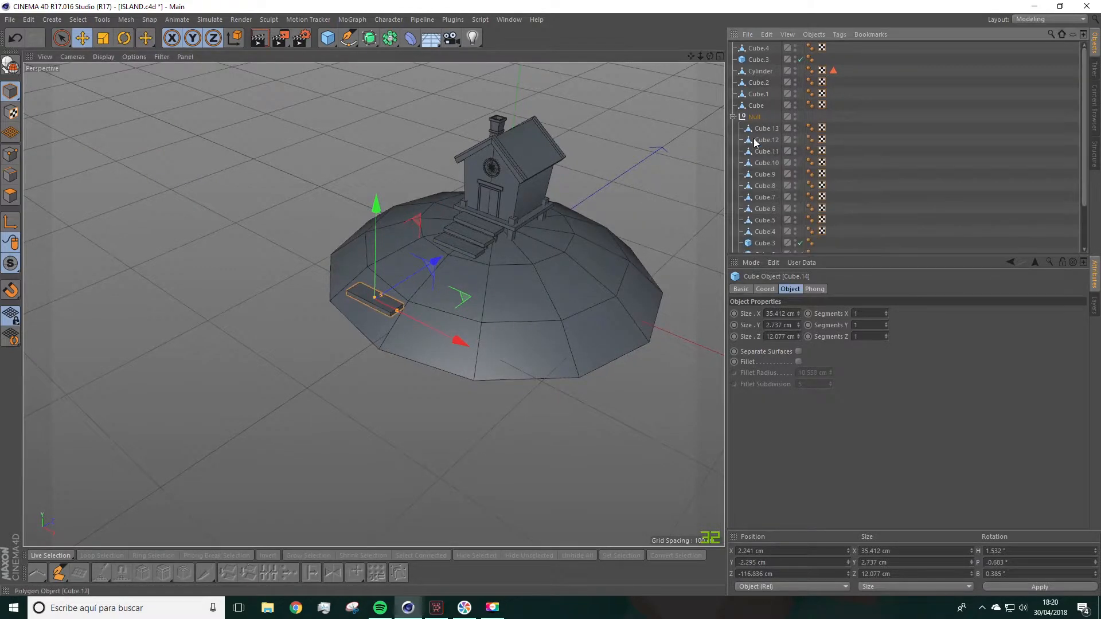
# Move the duplicated plank out of the Null group to the top of the hierarchy and place it at the island's edge, about Z -143.5 cm.
pyautogui.scroll(-3, 754, 190)
pyautogui.moveTo(767, 236); pyautogui.dragTo(759, 43)
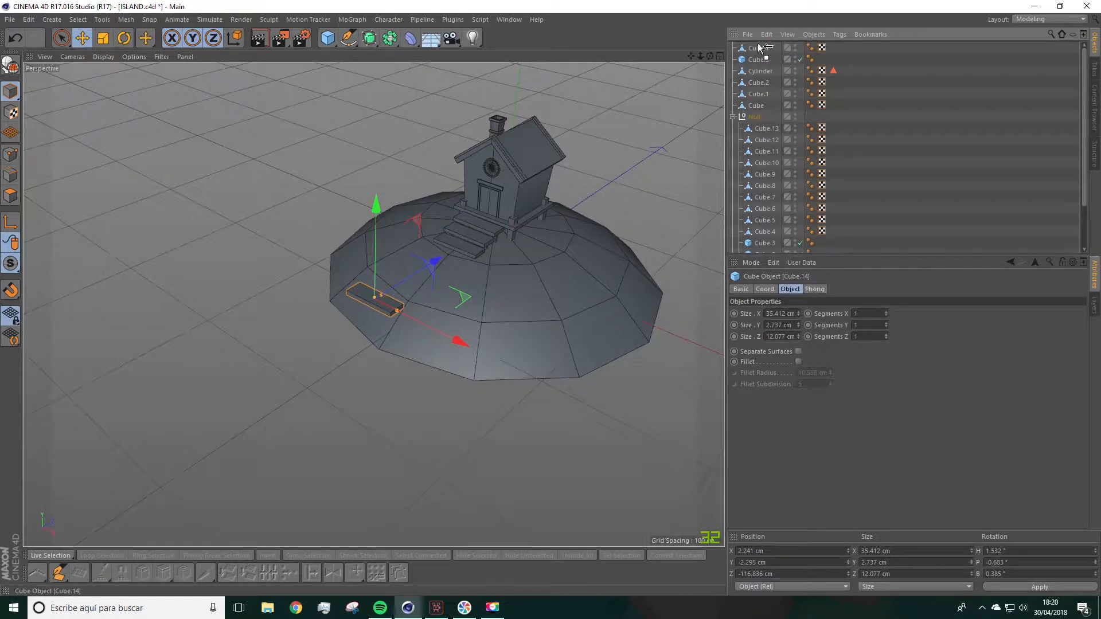
pyautogui.keyDown('alt'); pyautogui.moveTo(405, 269); pyautogui.dragTo(373, 243); pyautogui.keyUp('alt')
pyautogui.scroll(8, 372, 243)
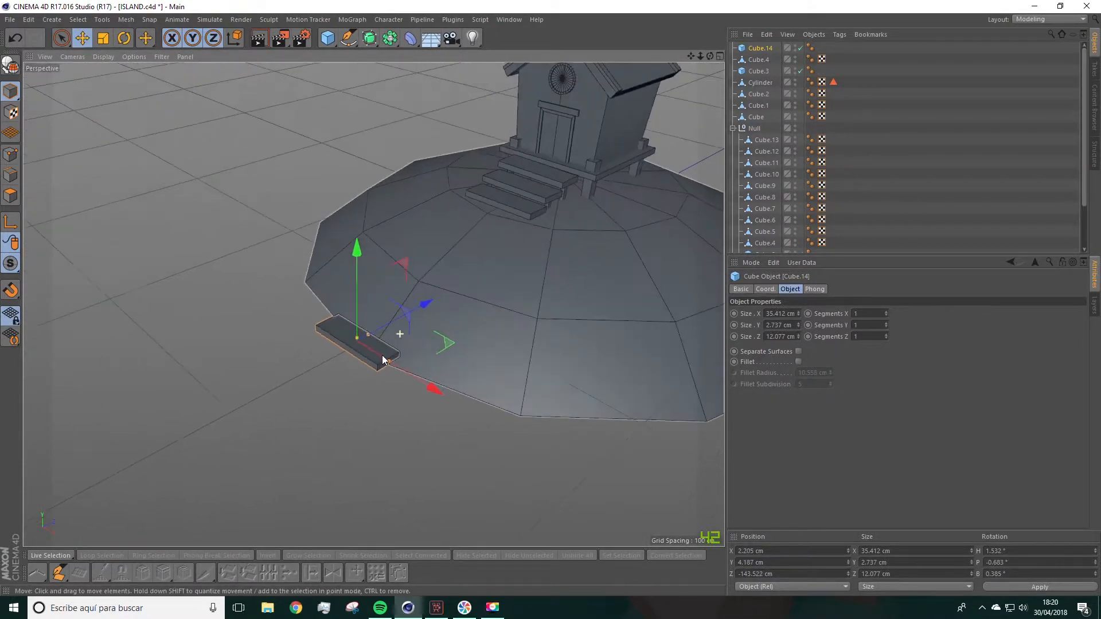
# Resize the plank at the island's edge to about 49.5 cm long and 1.9 cm thick.
pyautogui.scroll(-8, 370, 374)
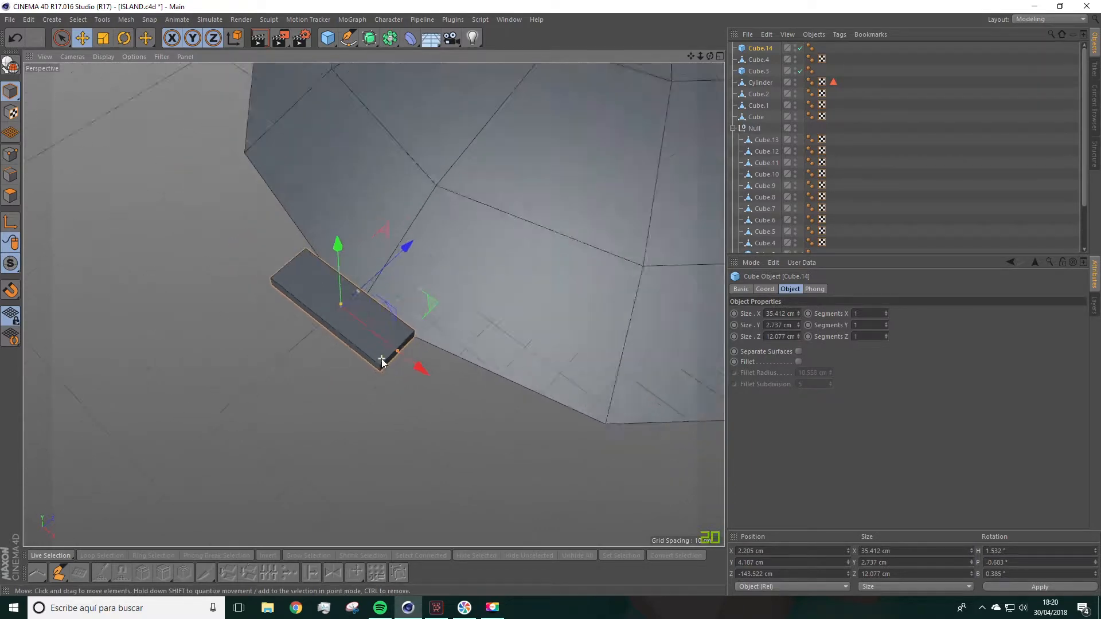
pyautogui.scroll(-4, 337, 364)
pyautogui.scroll(6, 342, 366)
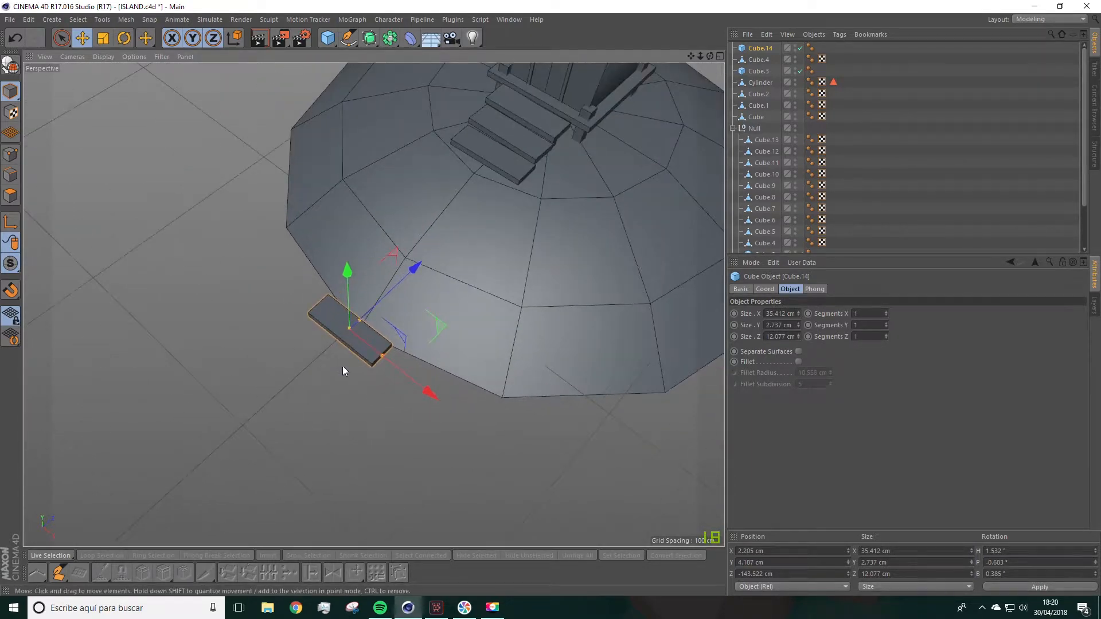
pyautogui.scroll(3, 347, 368)
pyautogui.keyDown('alt'); pyautogui.moveTo(394, 370); pyautogui.dragTo(368, 269); pyautogui.keyUp('alt')
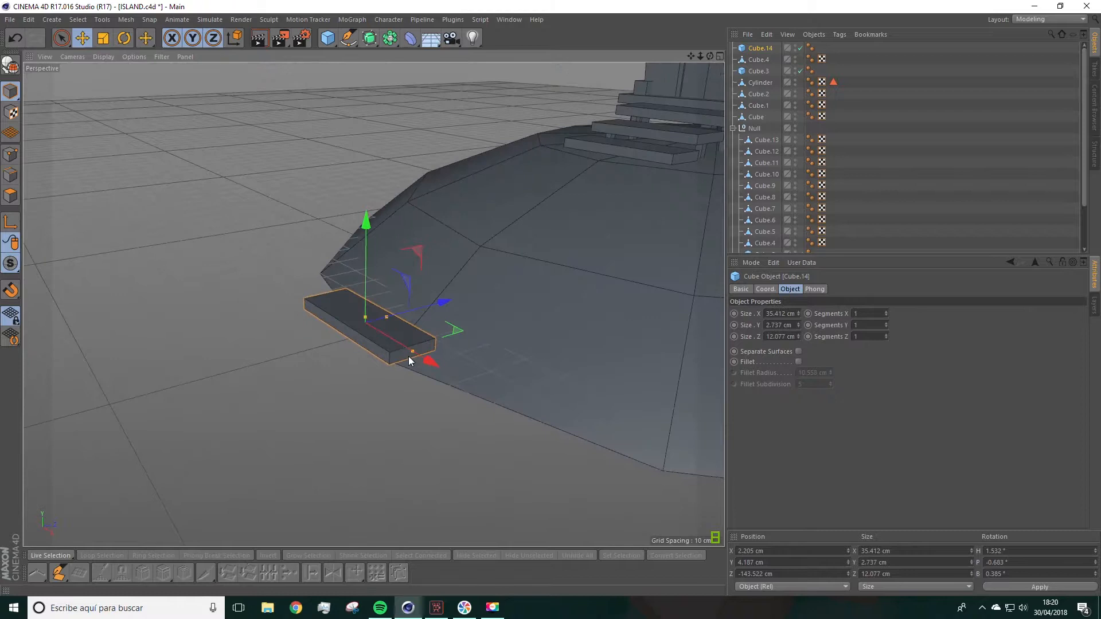
pyautogui.scroll(3, 373, 319)
pyautogui.keyDown('alt'); pyautogui.moveTo(373, 319); pyautogui.dragTo(447, 374); pyautogui.keyUp('alt')
pyautogui.keyDown('alt'); pyautogui.moveTo(447, 375); pyautogui.dragTo(458, 339); pyautogui.keyUp('alt')
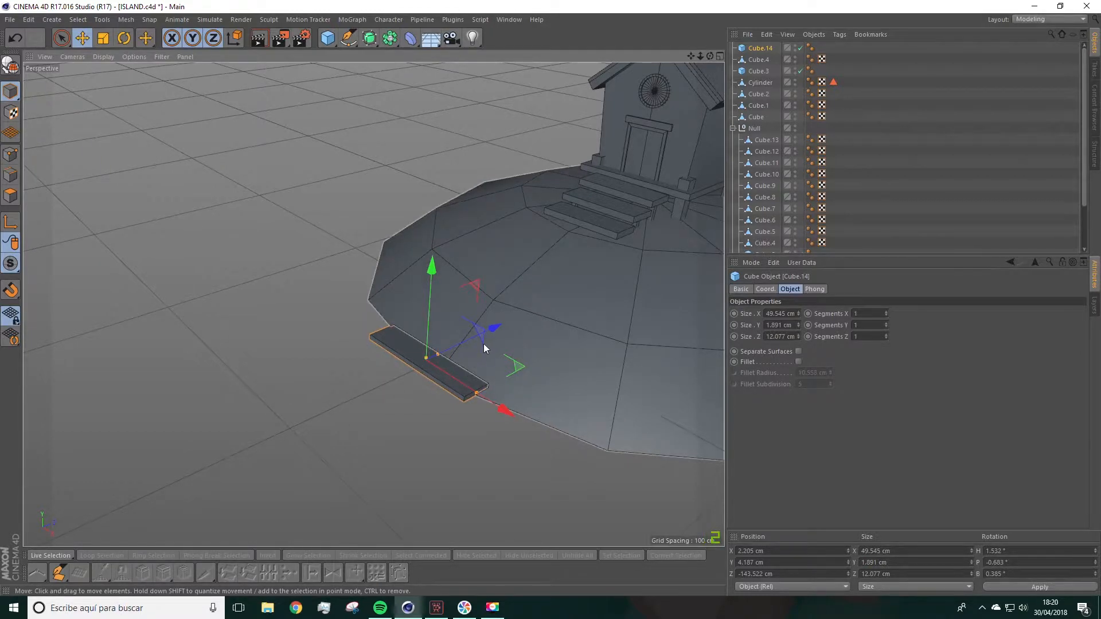
# Duplicate the plank seven times in an evenly spaced row leading away from the island, ending at about Z -243.6 cm.
pyautogui.keyDown('ctrl'); pyautogui.moveTo(489, 336); pyautogui.dragTo(297, 431); pyautogui.keyUp('ctrl')
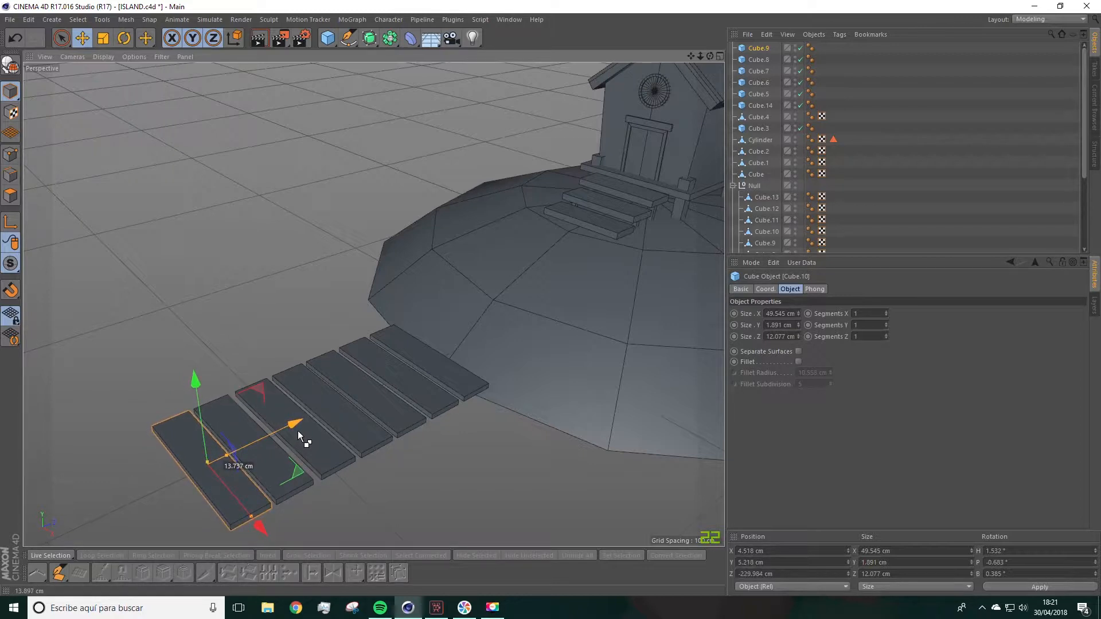
pyautogui.keyDown('ctrl'); pyautogui.moveTo(297, 432); pyautogui.dragTo(249, 445); pyautogui.keyUp('ctrl')
pyautogui.click(289, 461)
pyautogui.moveTo(331, 406); pyautogui.dragTo(291, 428)
pyautogui.click(236, 481)
pyautogui.click(181, 495)
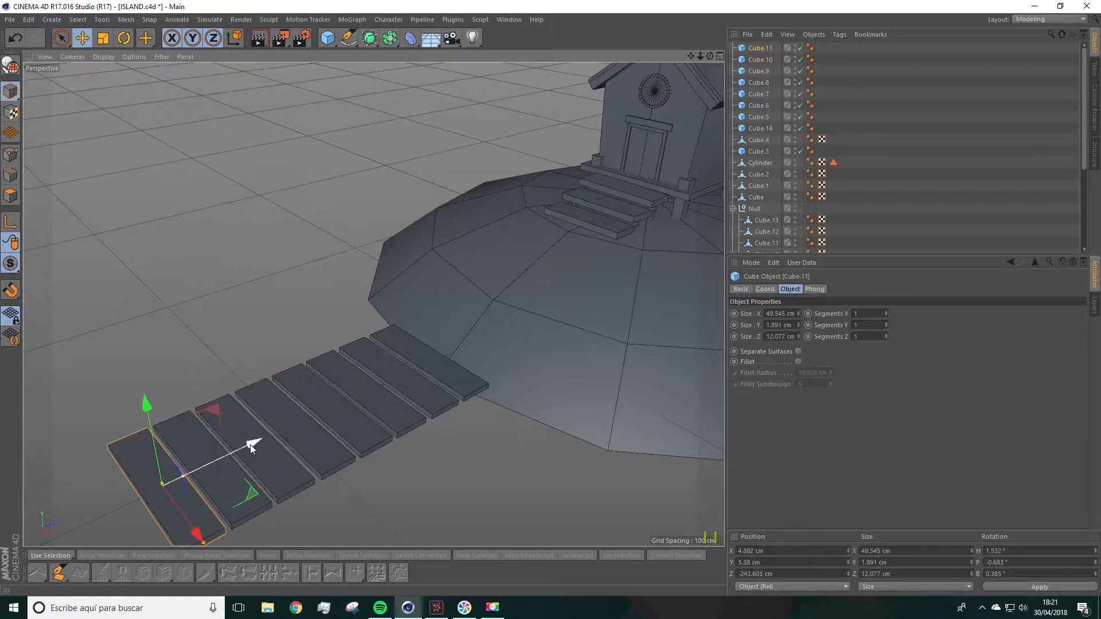
# Rotate the four outer planks of the walkway by small, varying angles for an irregular look.
pyautogui.scroll(-3, 291, 455)
pyautogui.keyDown('alt'); pyautogui.moveTo(299, 457); pyautogui.dragTo(321, 463); pyautogui.keyUp('alt')
pyautogui.keyDown('alt'); pyautogui.moveTo(338, 427); pyautogui.dragTo(367, 310, button='middle'); pyautogui.keyUp('alt')
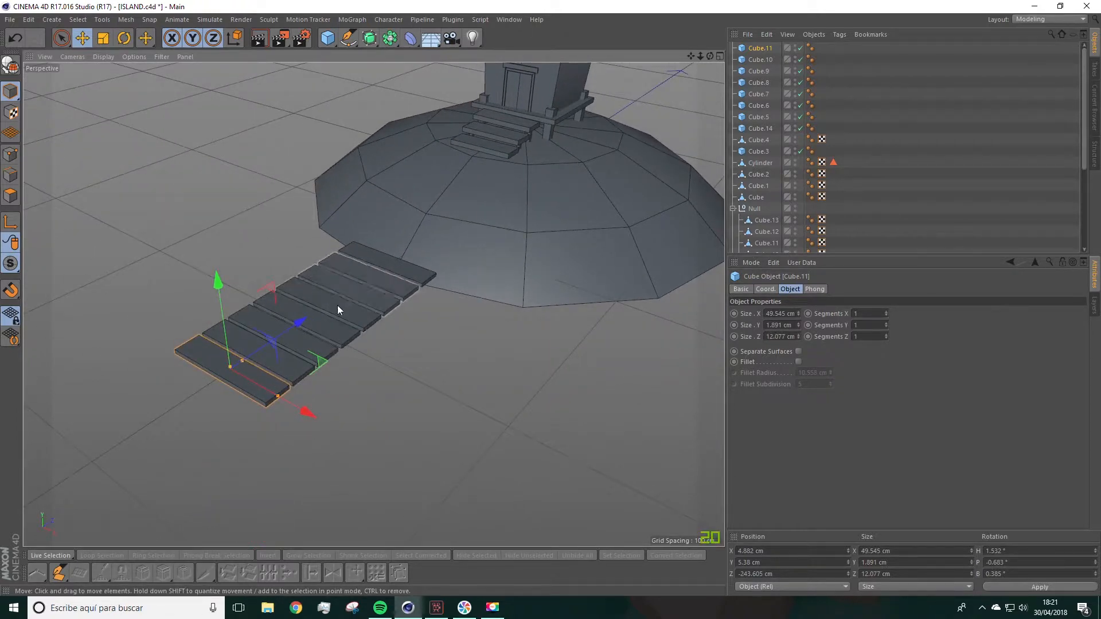
pyautogui.keyDown('alt'); pyautogui.moveTo(347, 299); pyautogui.dragTo(239, 373); pyautogui.keyUp('alt')
pyautogui.scroll(4, 252, 390)
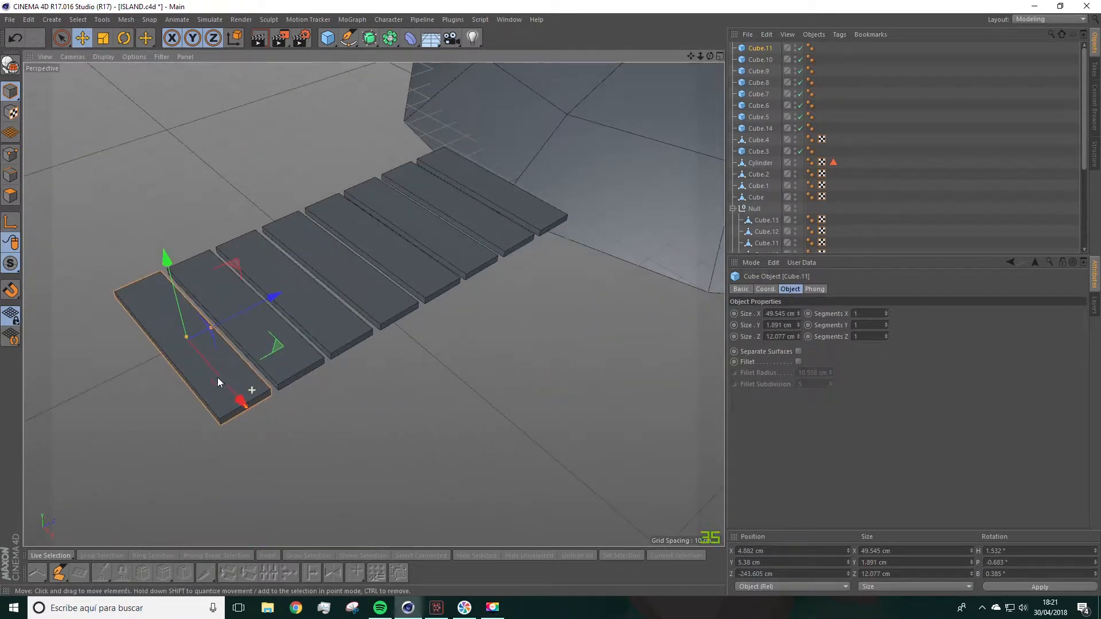
pyautogui.click(124, 38)
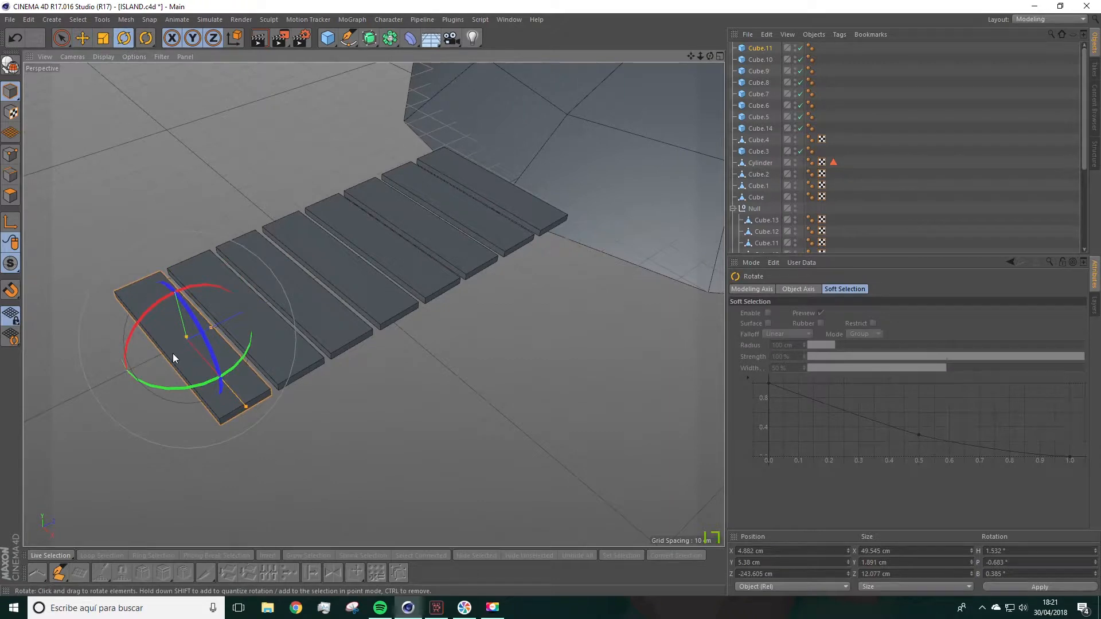
pyautogui.click(294, 345)
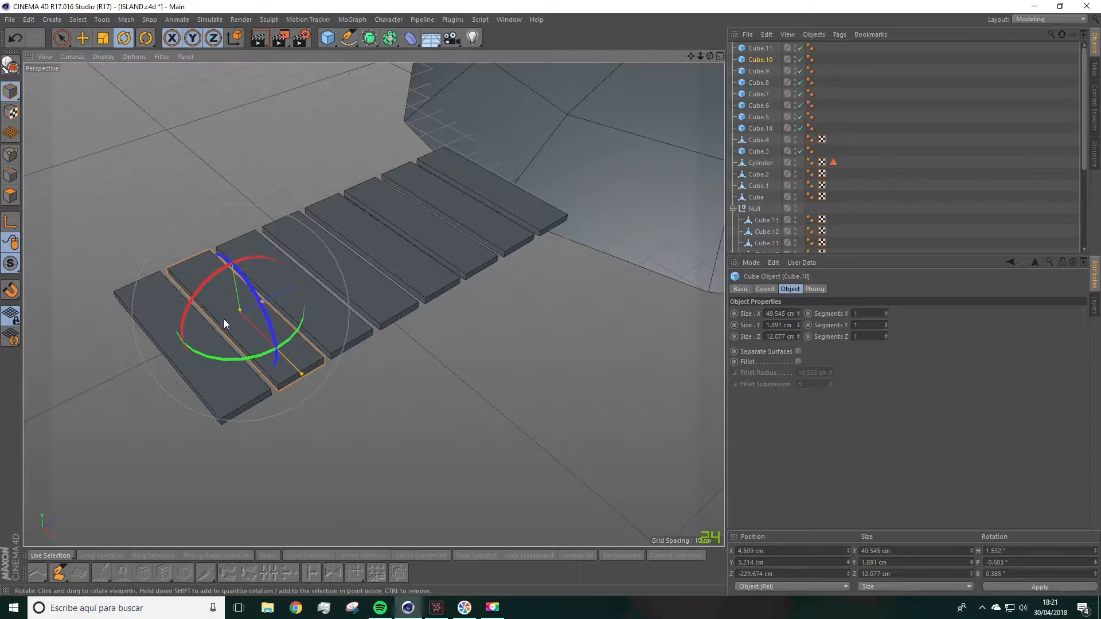
pyautogui.click(308, 312)
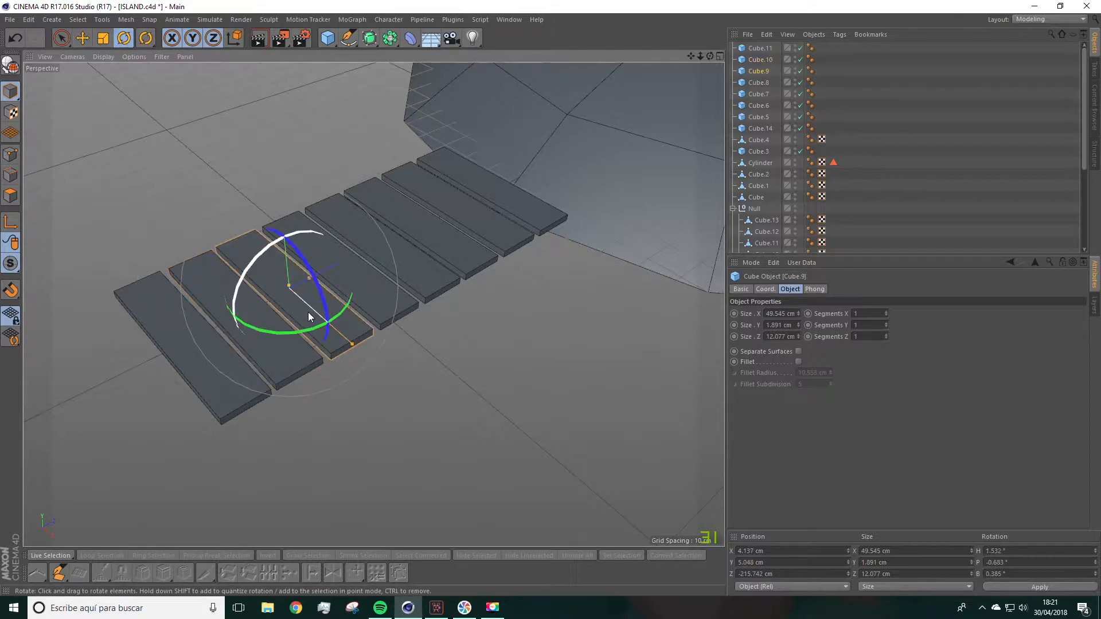
pyautogui.click(351, 276)
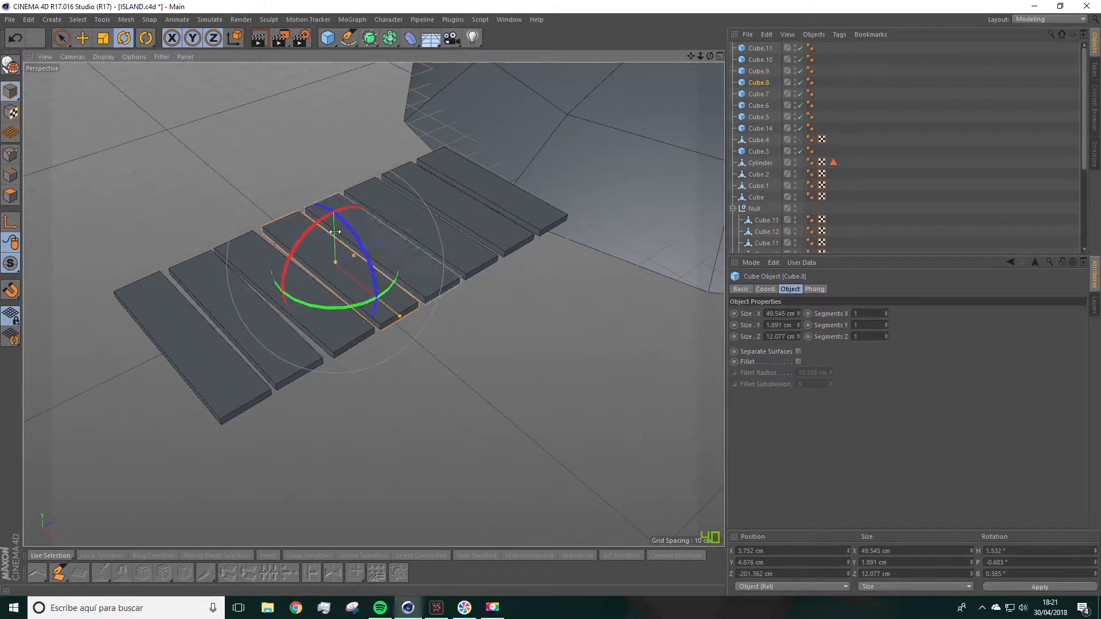
pyautogui.moveTo(343, 223); pyautogui.dragTo(344, 224)
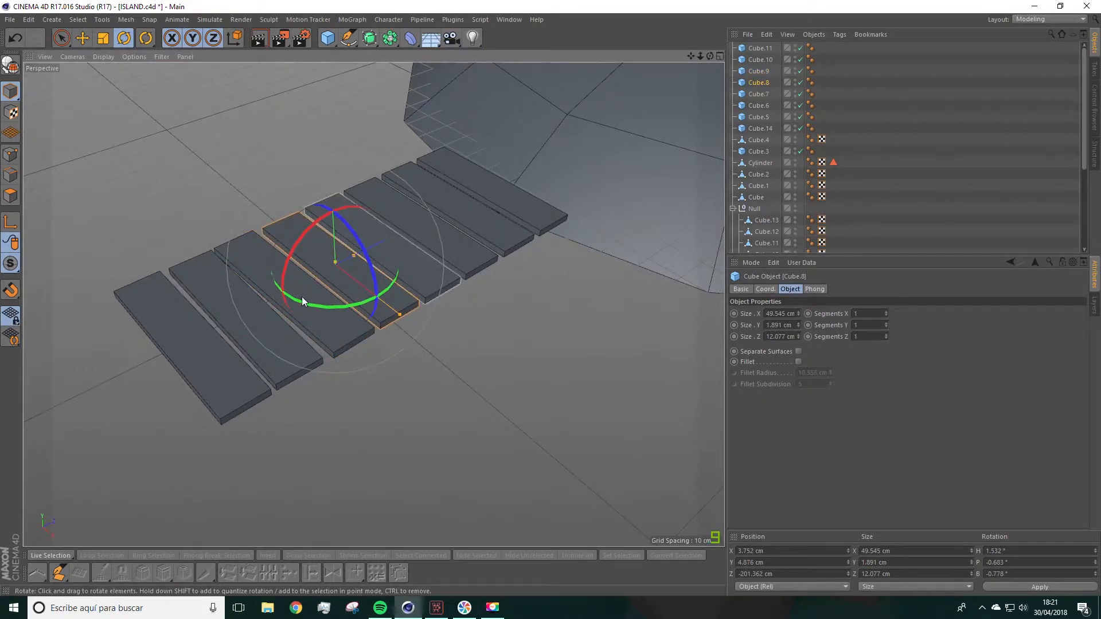
# Rotate the four planks nearest the island by small, varying angles.
pyautogui.click(406, 262)
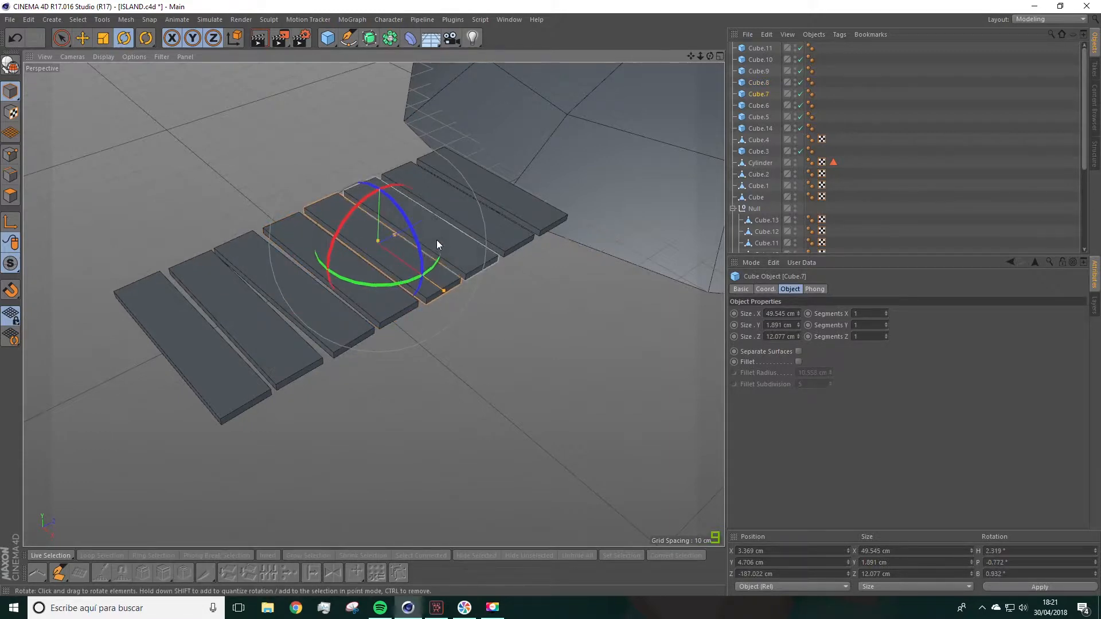
pyautogui.click(453, 243)
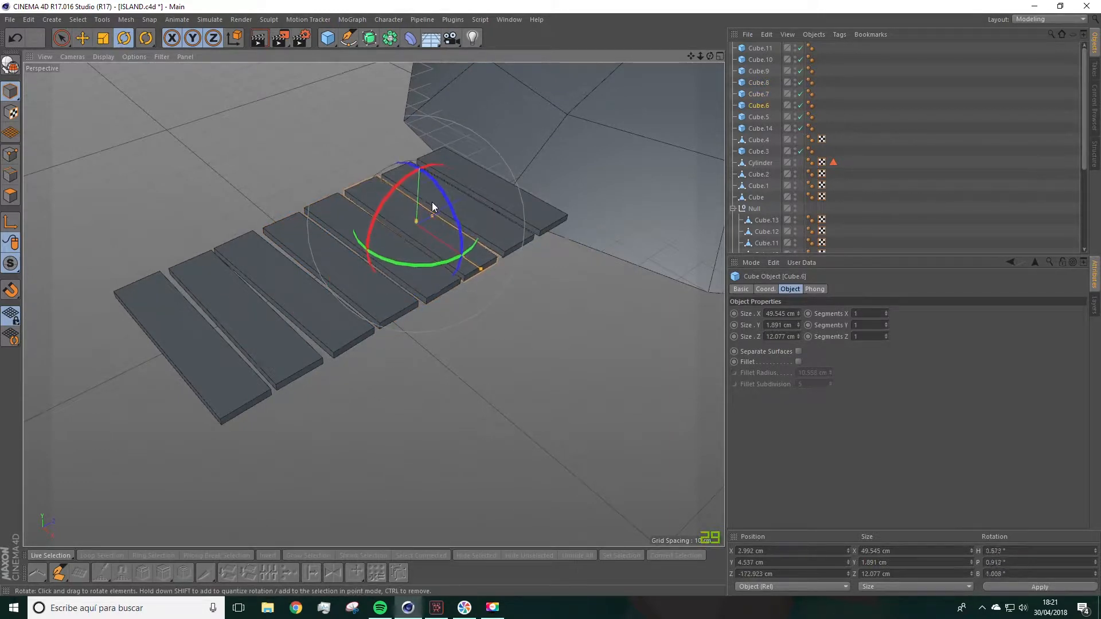
pyautogui.click(482, 219)
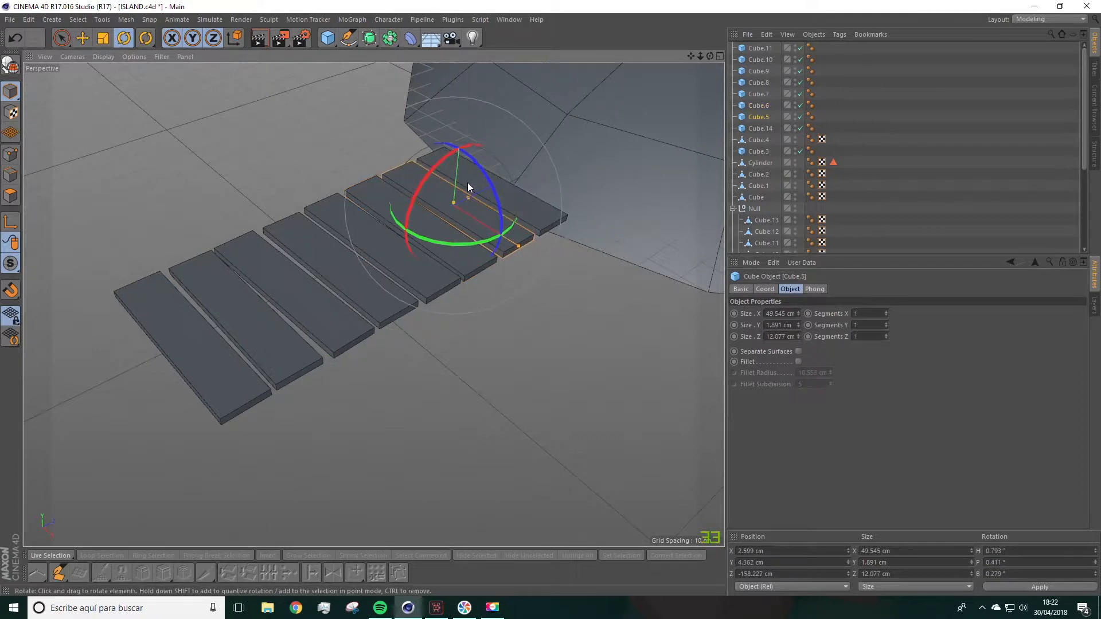
pyautogui.click(517, 202)
pyautogui.moveTo(498, 166); pyautogui.dragTo(504, 166)
pyautogui.scroll(-3, 448, 346)
pyautogui.moveTo(447, 346)
pyautogui.keyDown('alt'); pyautogui.mouseDown()
pyautogui.moveTo(517, 322)
pyautogui.moveTo(462, 344)
pyautogui.mouseUp(); pyautogui.keyUp('alt')
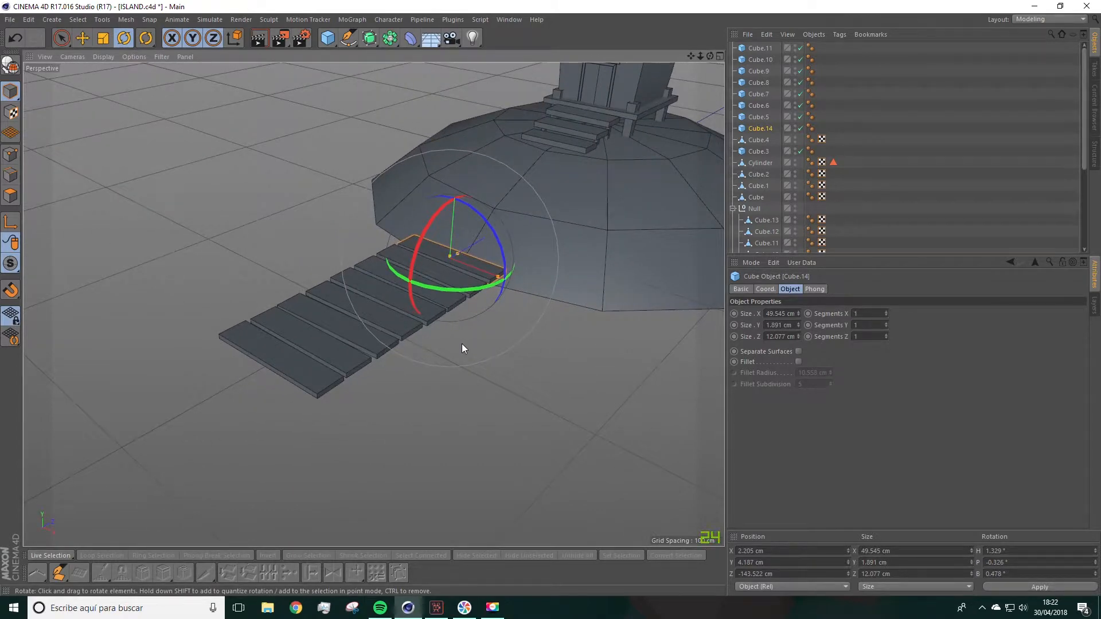
# Duplicate the small porch post beside the stairs toward the plank walkway and move the copy out of the Null group to the top of the hierarchy.
pyautogui.click(599, 141)
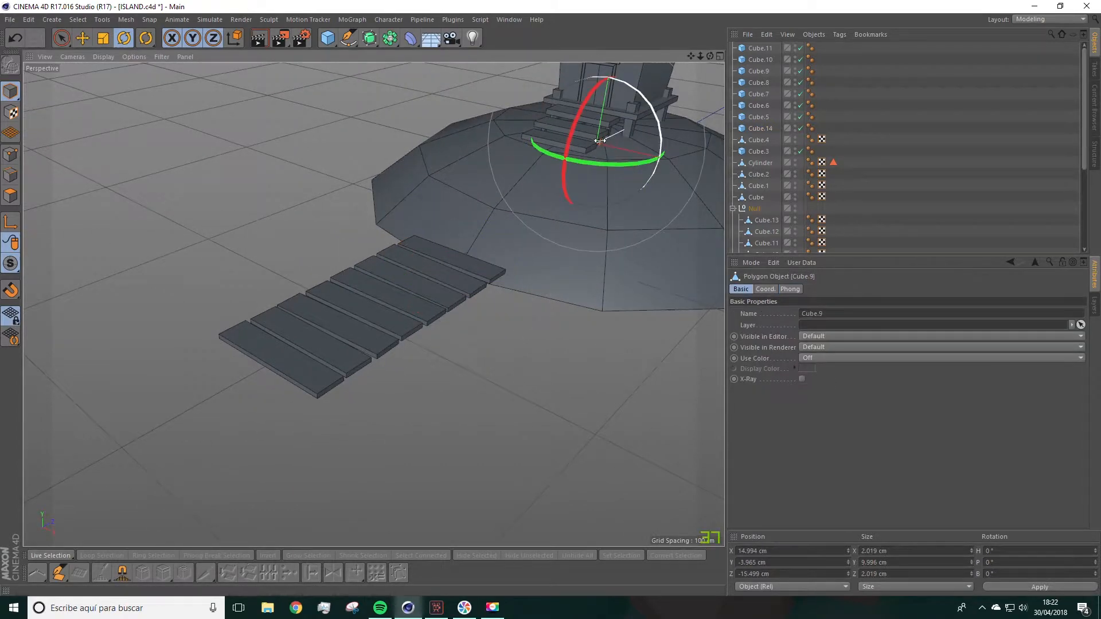
pyautogui.keyDown('alt'); pyautogui.moveTo(597, 180); pyautogui.dragTo(353, 129); pyautogui.keyUp('alt')
pyautogui.click(82, 38)
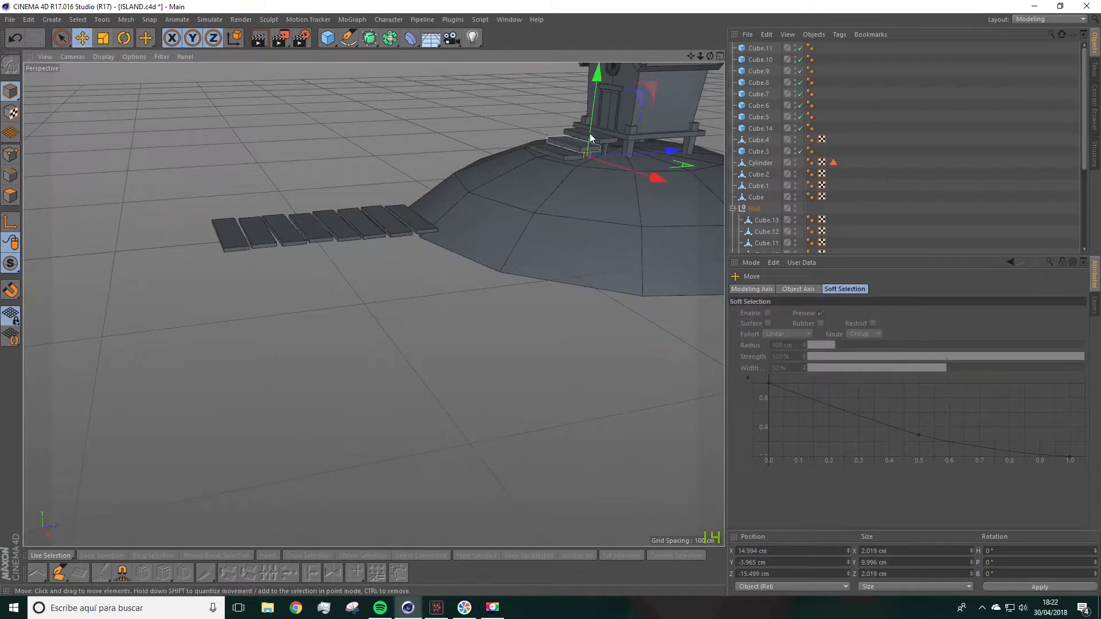
pyautogui.moveTo(665, 152); pyautogui.dragTo(446, 184)
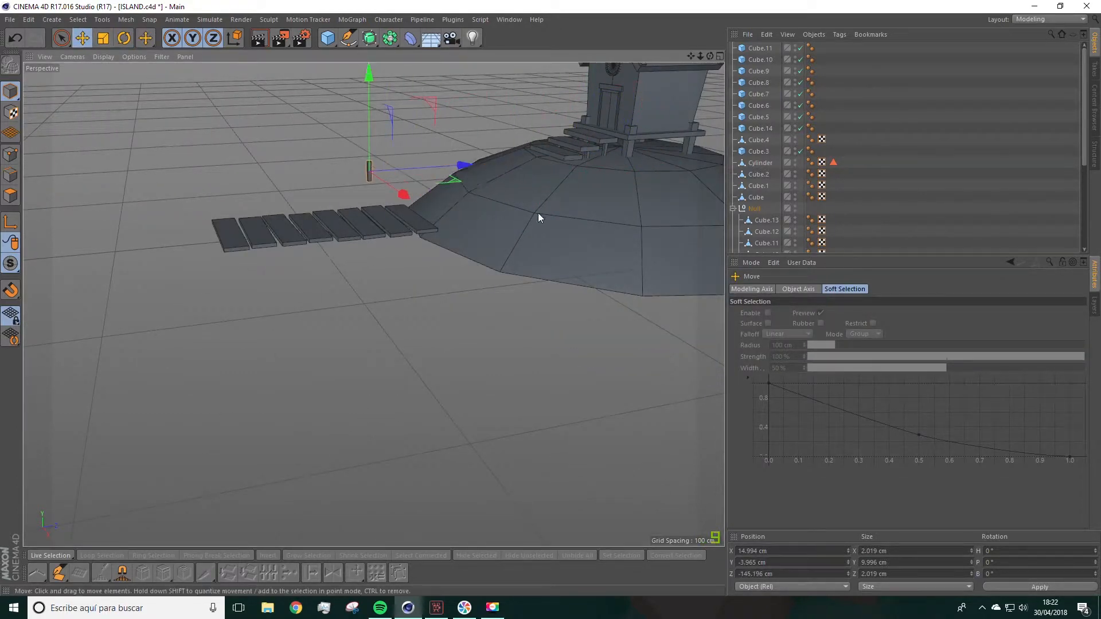
pyautogui.scroll(-4, 771, 205)
pyautogui.moveTo(764, 240); pyautogui.dragTo(761, 44)
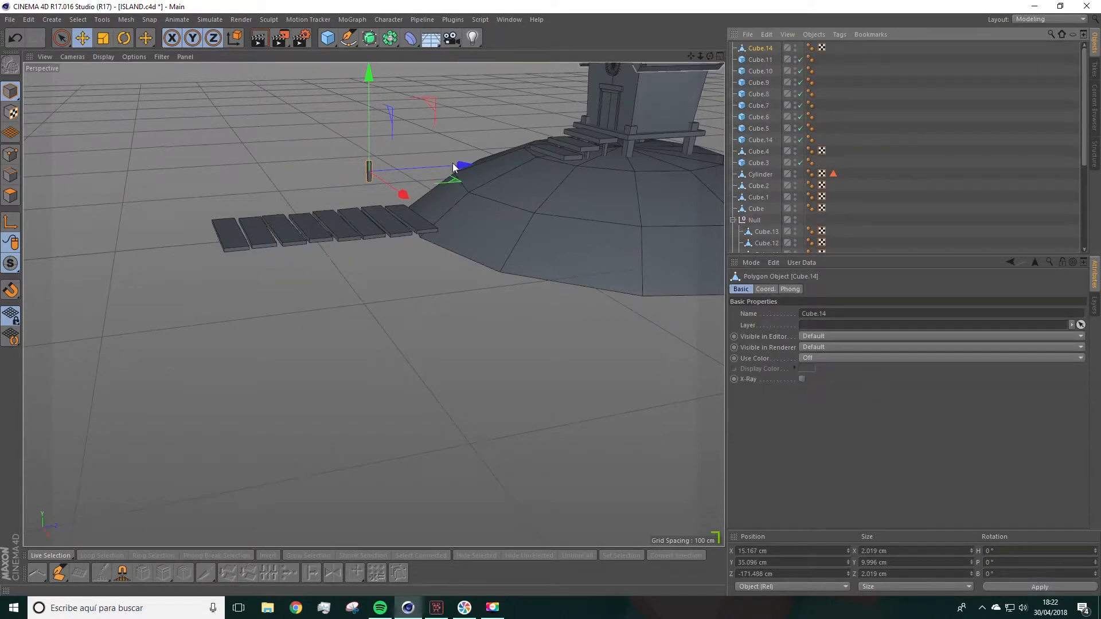
# Stretch the copied post to about 24.9 cm high and lower it beneath the planks to about Y -17.6 cm.
pyautogui.moveTo(376, 85); pyautogui.dragTo(382, 148)
pyautogui.scroll(3, 378, 245)
pyautogui.keyDown('alt'); pyautogui.moveTo(377, 245); pyautogui.dragTo(346, 227); pyautogui.keyUp('alt')
pyautogui.click(104, 38)
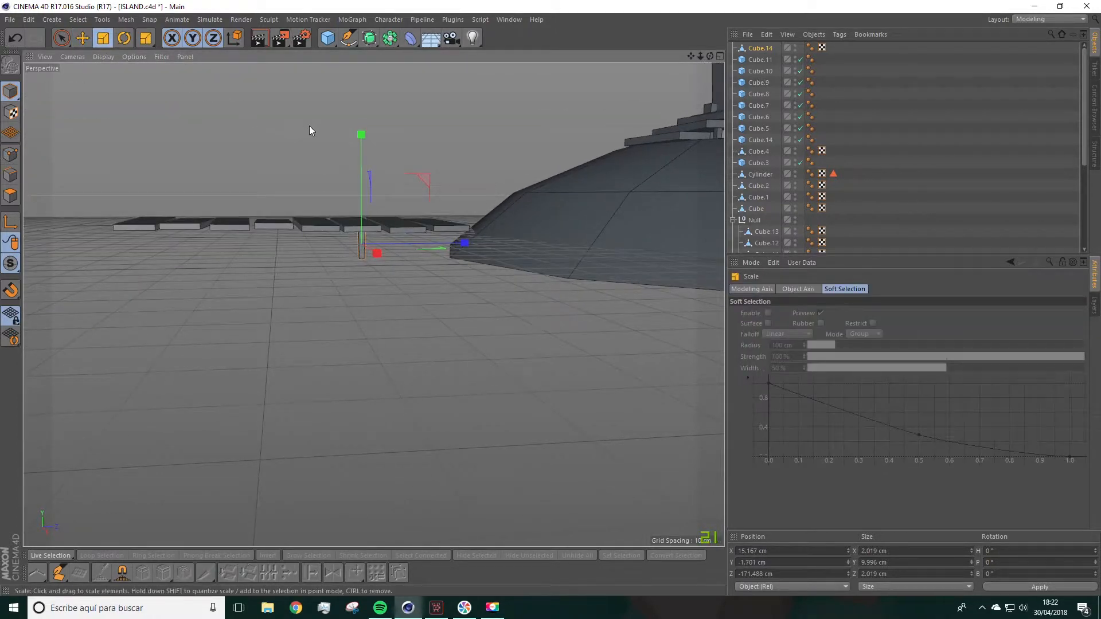
pyautogui.moveTo(363, 130); pyautogui.dragTo(363, 120)
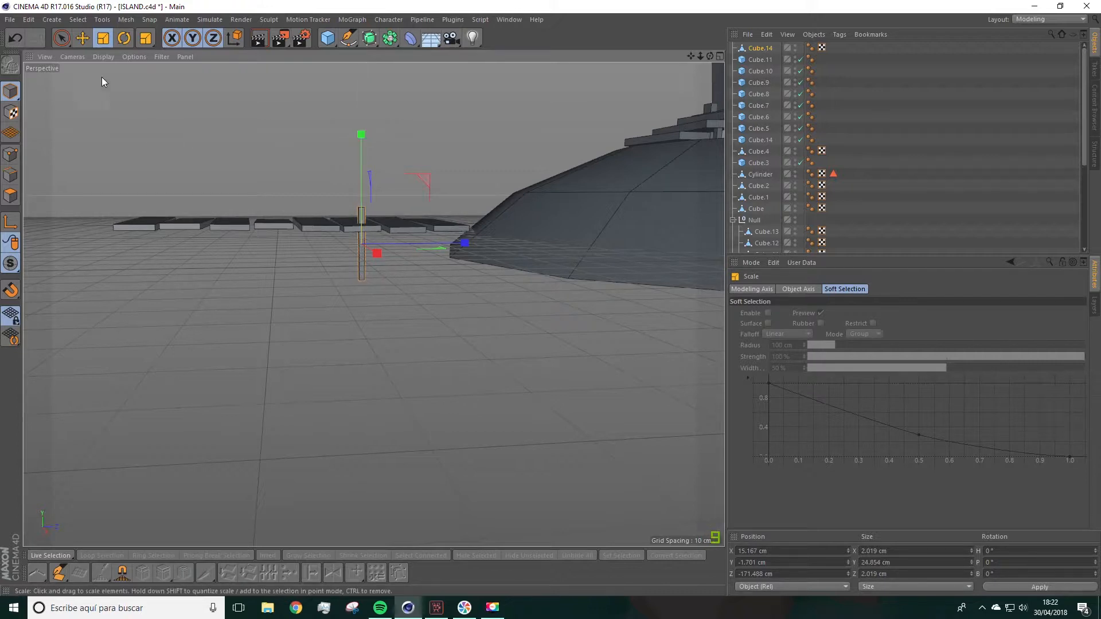
pyautogui.click(83, 39)
pyautogui.moveTo(361, 140); pyautogui.dragTo(370, 187)
# Select the top face of the post and scale it up to about 2.78 × 2.78 cm.
pyautogui.scroll(6, 379, 258)
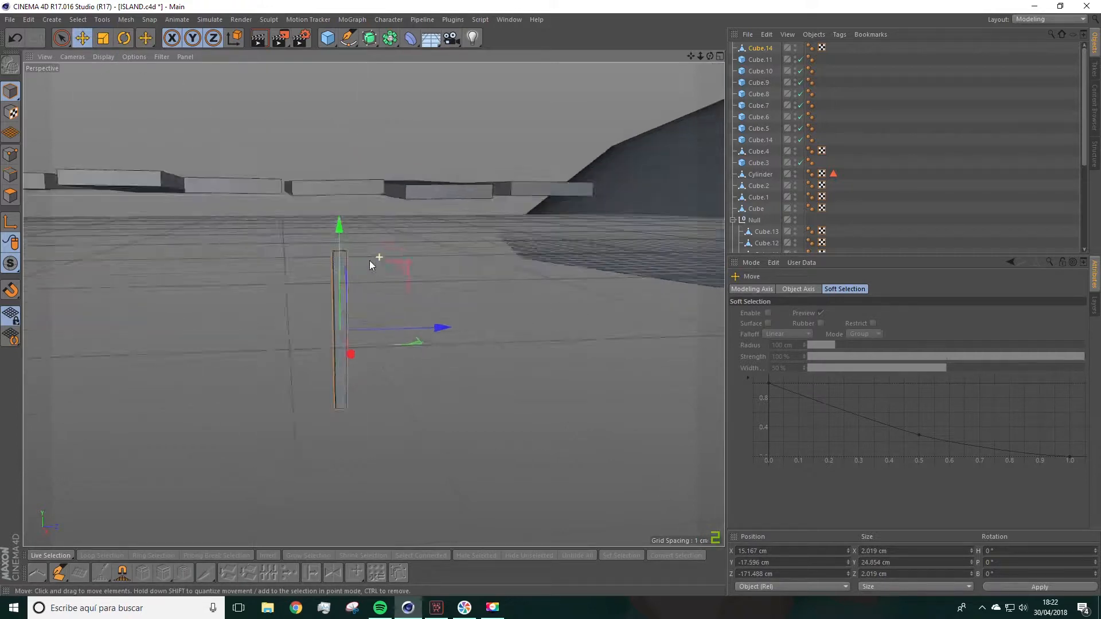
pyautogui.keyDown('alt'); pyautogui.moveTo(336, 291); pyautogui.dragTo(343, 335); pyautogui.keyUp('alt')
pyautogui.click(11, 196)
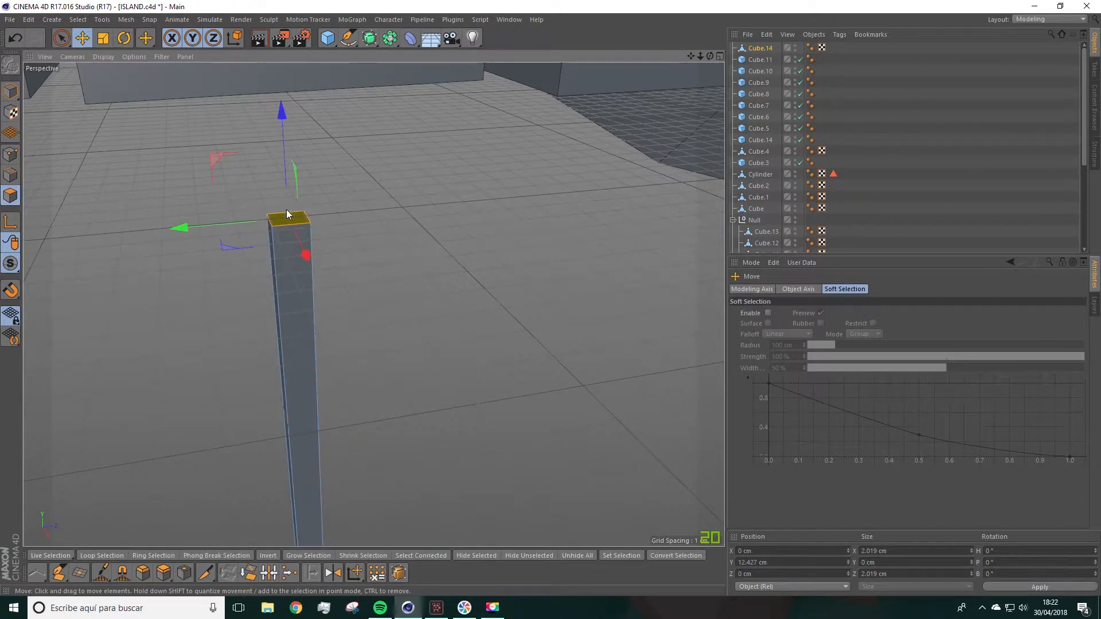
pyautogui.click(289, 220)
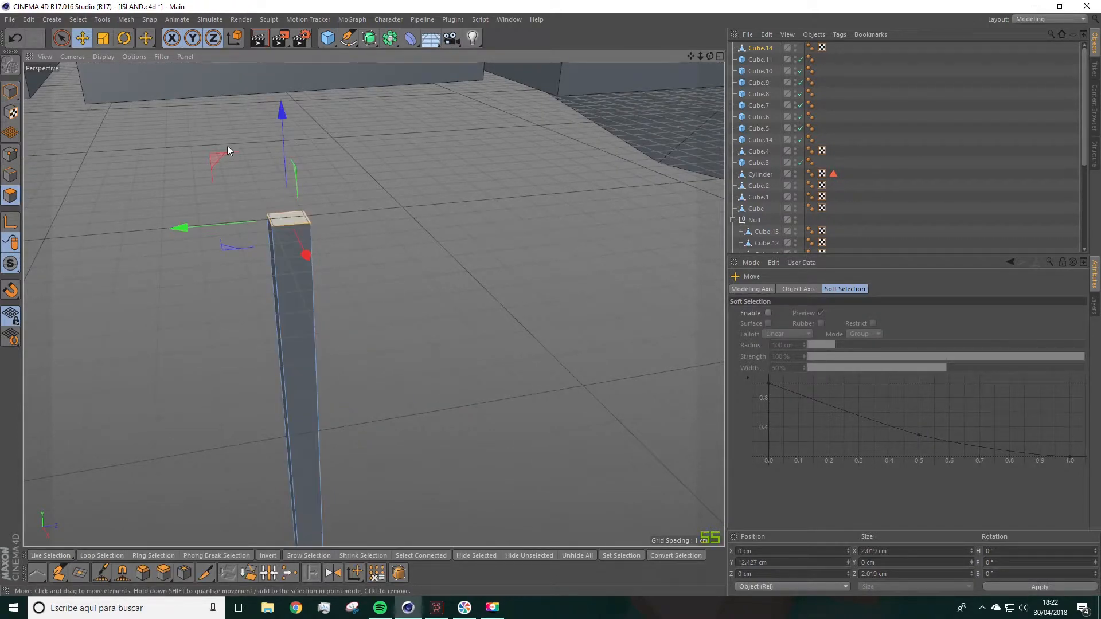
pyautogui.click(103, 38)
pyautogui.moveTo(484, 300); pyautogui.dragTo(656, 259)
pyautogui.scroll(-5, 495, 344)
pyautogui.keyDown('alt'); pyautogui.moveTo(502, 349); pyautogui.dragTo(494, 312); pyautogui.keyUp('alt')
pyautogui.scroll(2, 290, 184)
pyautogui.click(82, 38)
pyautogui.keyDown('alt'); pyautogui.moveTo(275, 144); pyautogui.dragTo(505, 266); pyautogui.keyUp('alt')
pyautogui.hotkey('ctrl', 'z')
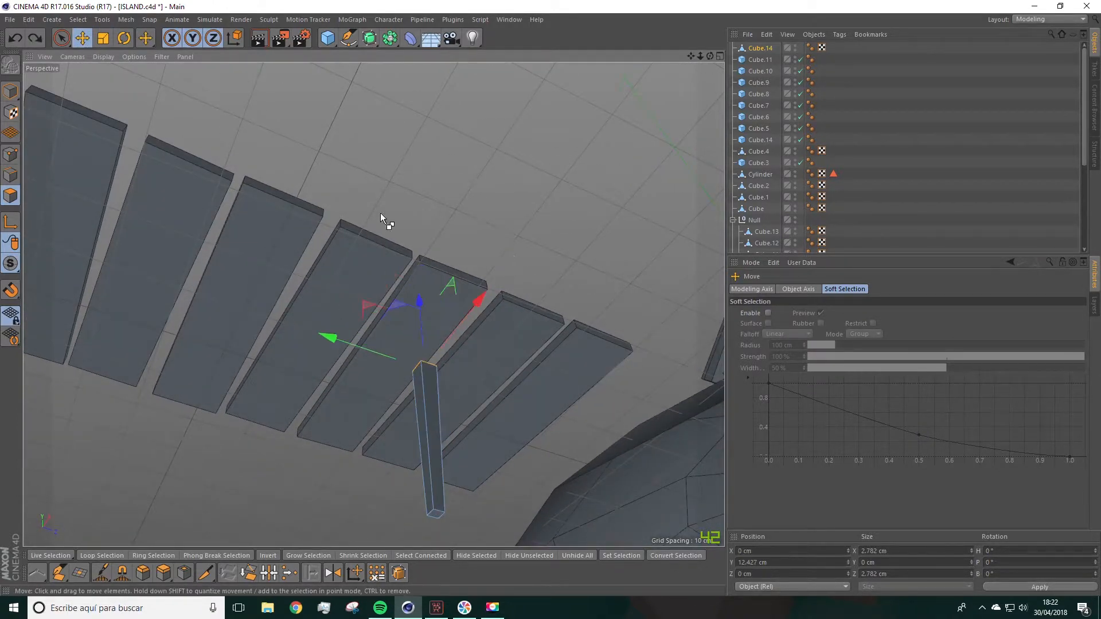
# Position the whole post under the walkway's long edge at about X 22.6, Y -7.7, Z -173.3 cm.
pyautogui.click(10, 91)
pyautogui.keyDown('alt'); pyautogui.moveTo(243, 204); pyautogui.dragTo(425, 334); pyautogui.keyUp('alt')
pyautogui.moveTo(411, 242); pyautogui.dragTo(409, 243)
pyautogui.moveTo(489, 371); pyautogui.dragTo(520, 402)
pyautogui.keyDown('alt'); pyautogui.moveTo(520, 402); pyautogui.dragTo(517, 350); pyautogui.keyUp('alt')
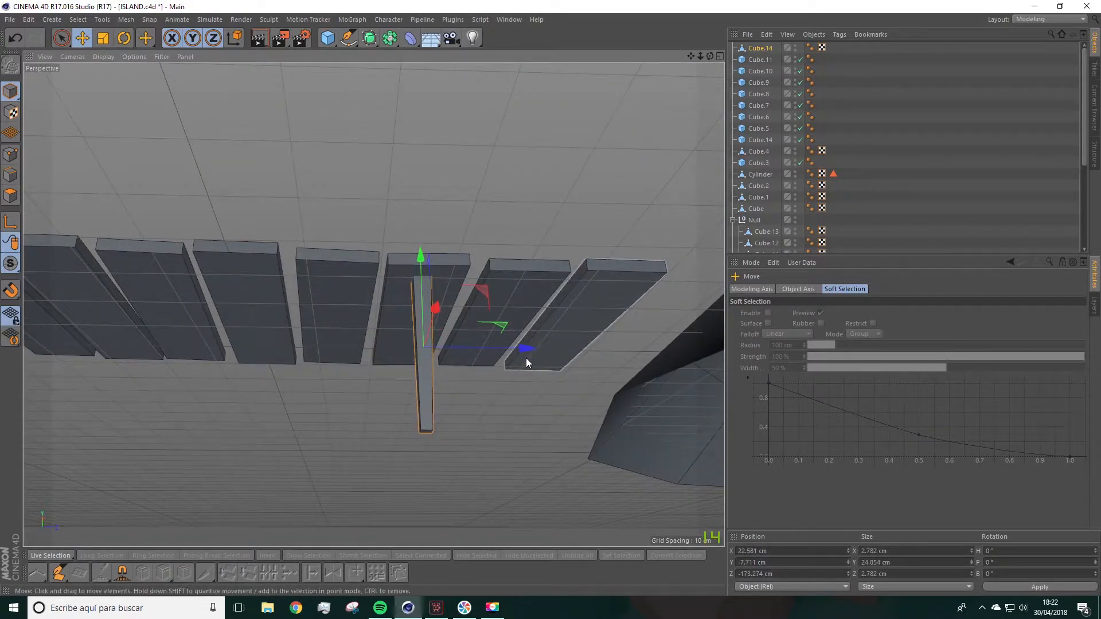
# Duplicate the post twice along the walkway at about 27 cm spacing, with the last copy at about Z -228.4 cm.
pyautogui.keyDown('alt'); pyautogui.moveTo(521, 353); pyautogui.dragTo(533, 367); pyautogui.keyUp('alt')
pyautogui.scroll(-3, 533, 365)
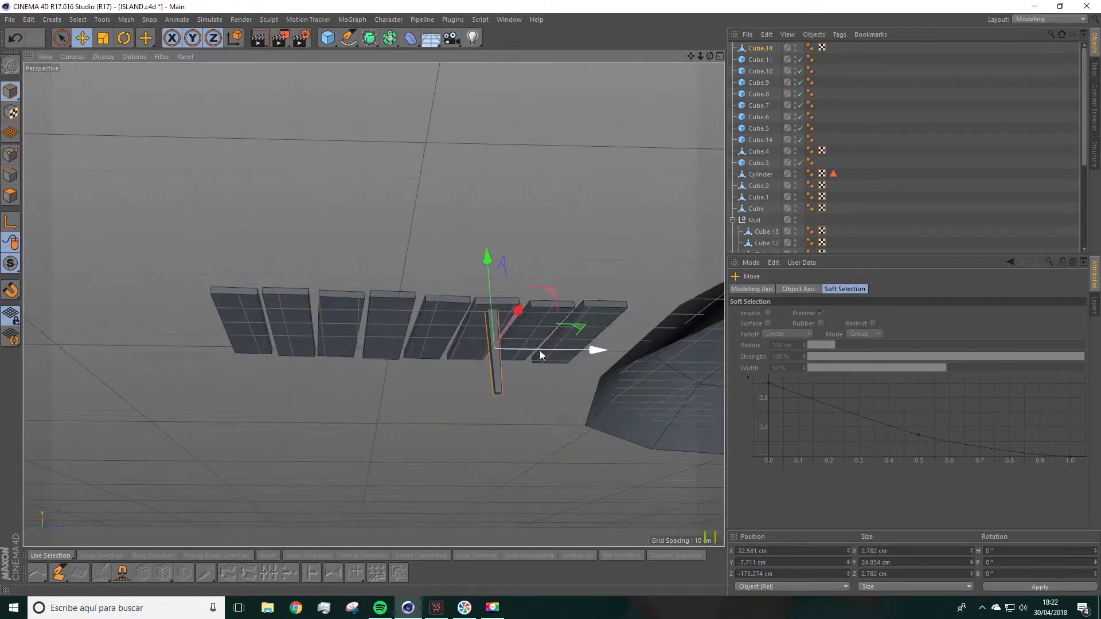
pyautogui.moveTo(596, 347); pyautogui.dragTo(389, 375)
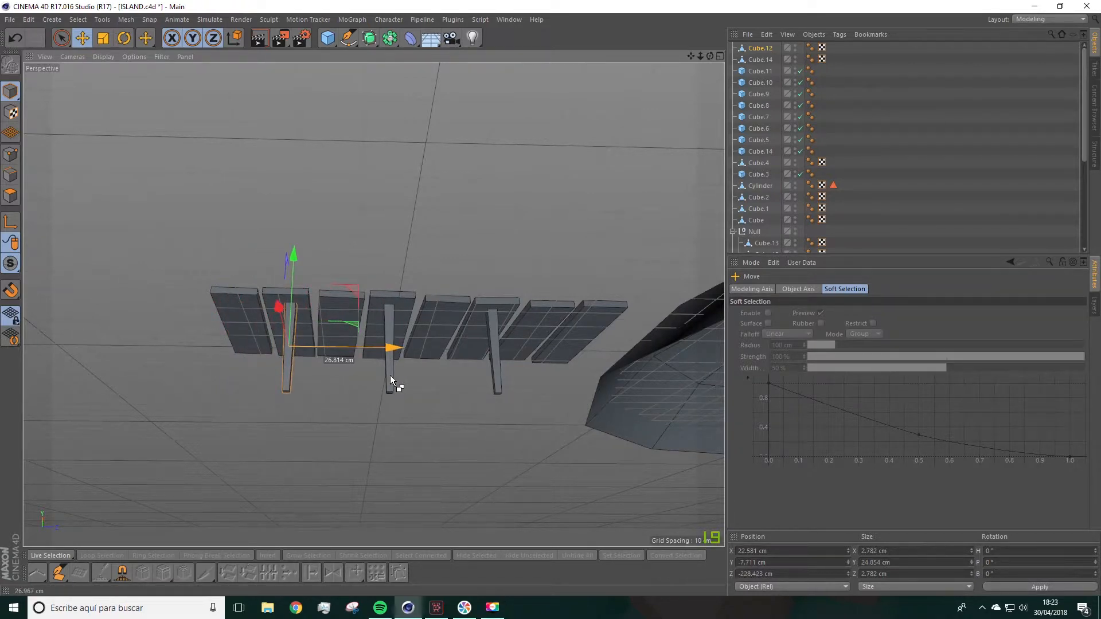
pyautogui.keyDown('ctrl'); pyautogui.moveTo(390, 375); pyautogui.dragTo(390, 375); pyautogui.keyUp('ctrl')
# Select all three posts and duplicate them to the walkway's opposite edge at about X -15.9 cm.
pyautogui.moveTo(511, 333)
pyautogui.keyDown('alt'); pyautogui.mouseDown()
pyautogui.moveTo(532, 405)
pyautogui.moveTo(569, 391)
pyautogui.moveTo(589, 367)
pyautogui.moveTo(543, 331)
pyautogui.moveTo(574, 313)
pyautogui.mouseUp(); pyautogui.keyUp('alt')
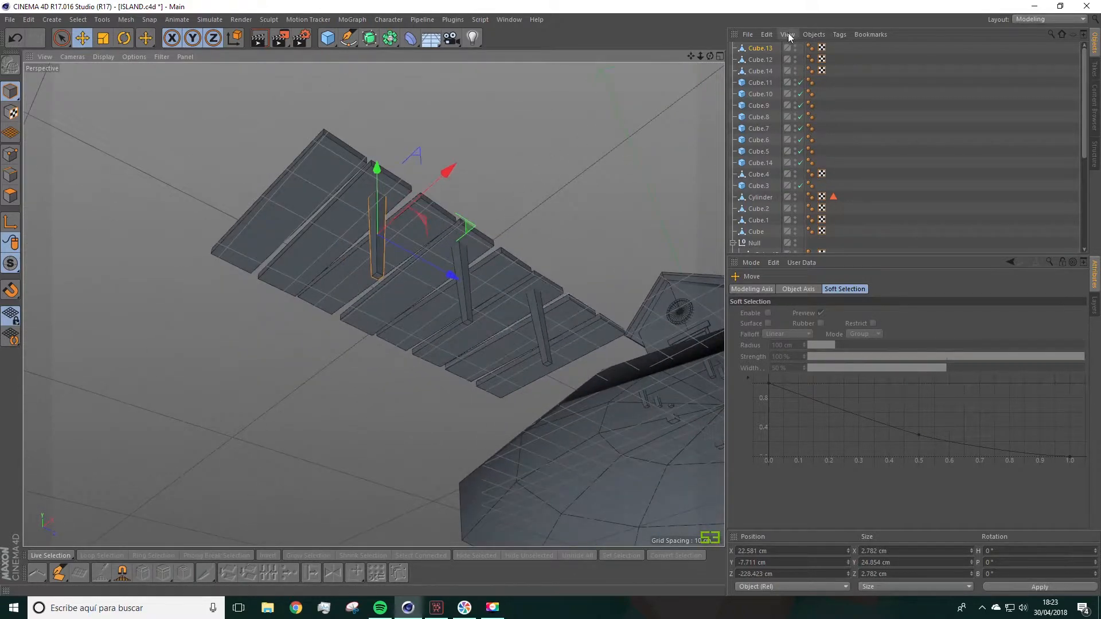
pyautogui.keyDown('shift'); pyautogui.click(763, 71); pyautogui.keyUp('shift')
pyautogui.keyDown('alt'); pyautogui.moveTo(549, 204); pyautogui.dragTo(638, 373); pyautogui.keyUp('alt')
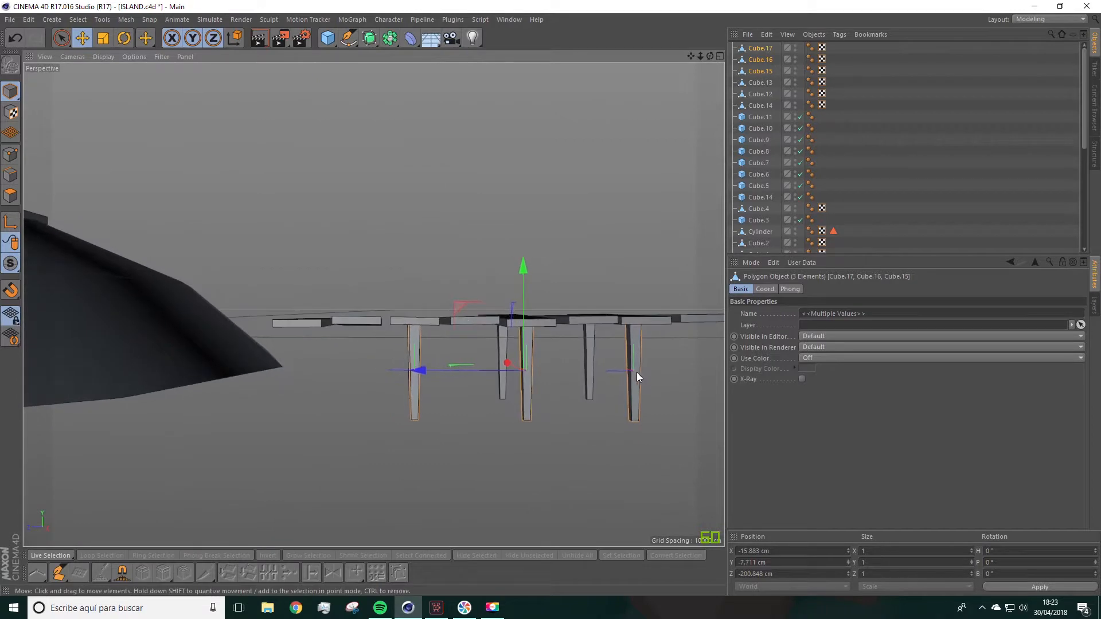
# Select the pair of posts nearest the island and duplicate them toward the island under the first plank.
pyautogui.click(411, 394)
pyautogui.keyDown('alt'); pyautogui.moveTo(409, 386); pyautogui.dragTo(420, 356); pyautogui.keyUp('alt')
pyautogui.keyDown('shift'); pyautogui.click(401, 390); pyautogui.keyUp('shift')
pyautogui.keyDown('alt'); pyautogui.moveTo(355, 388); pyautogui.dragTo(350, 395); pyautogui.keyUp('alt')
pyautogui.keyDown('ctrl'); pyautogui.moveTo(314, 363); pyautogui.dragTo(206, 372); pyautogui.keyUp('ctrl')
# Raise the new post at X 22.6 cm by the island to about Y -6.2 cm so it meets the plank.
pyautogui.keyDown('alt'); pyautogui.moveTo(295, 385); pyautogui.dragTo(425, 471); pyautogui.keyUp('alt')
pyautogui.click(425, 471)
pyautogui.click(412, 423)
pyautogui.moveTo(417, 298); pyautogui.dragTo(417, 293)
pyautogui.keyDown('alt'); pyautogui.moveTo(424, 304); pyautogui.dragTo(785, 119); pyautogui.keyUp('alt')
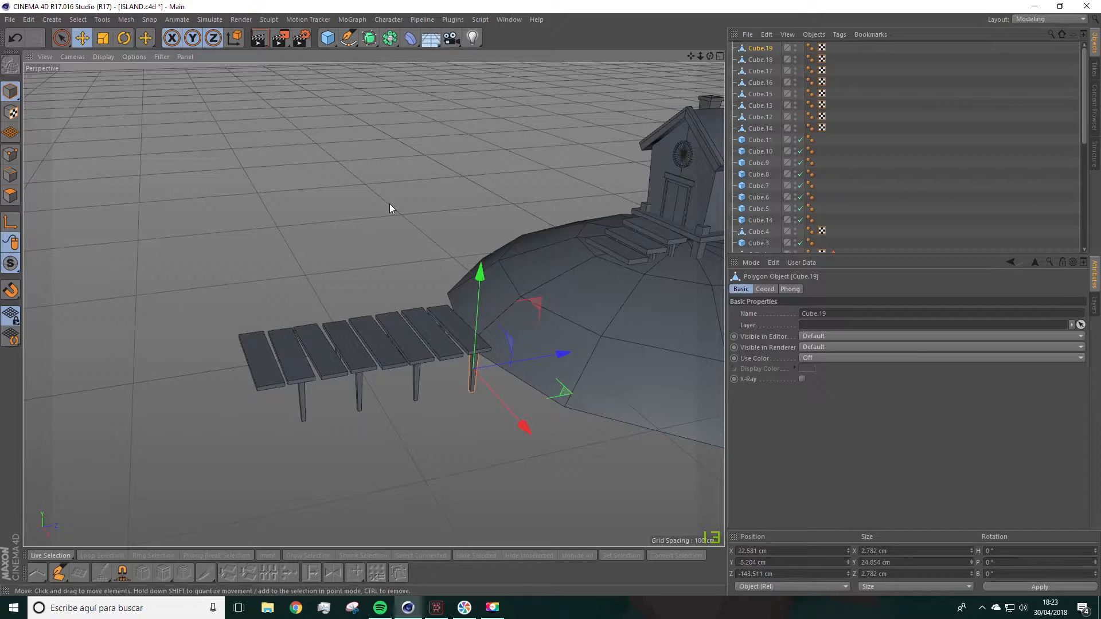
# Select all the dock's planks and posts and group them into a single null object.
pyautogui.keyDown('shift'); pyautogui.click(763, 189); pyautogui.keyUp('shift')
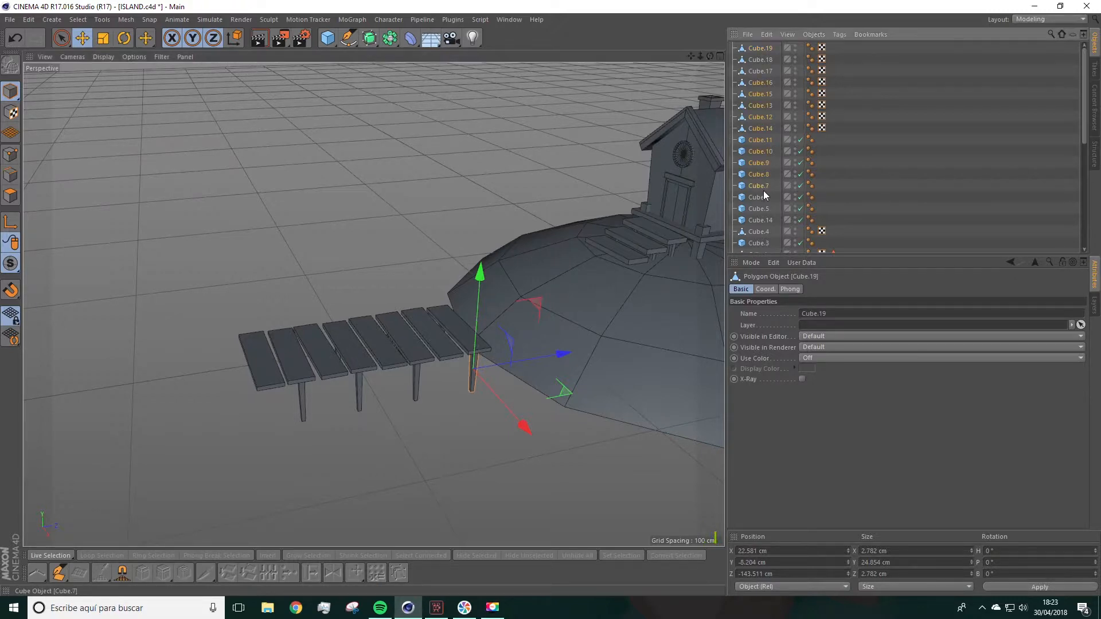
pyautogui.click(761, 49)
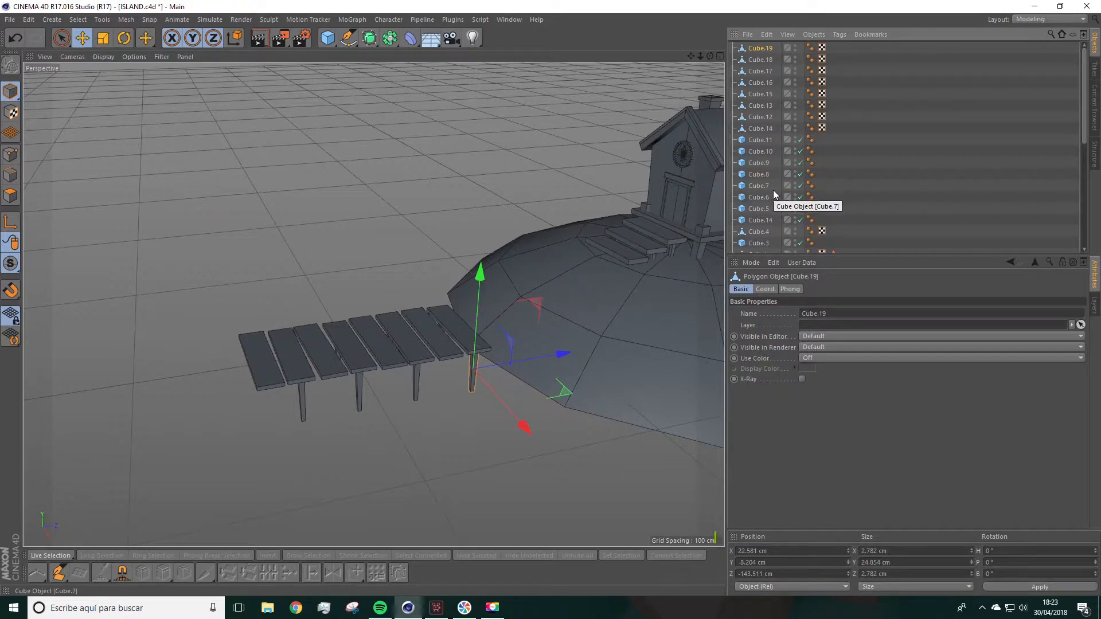
pyautogui.keyDown('shift'); pyautogui.click(759, 224); pyautogui.keyUp('shift')
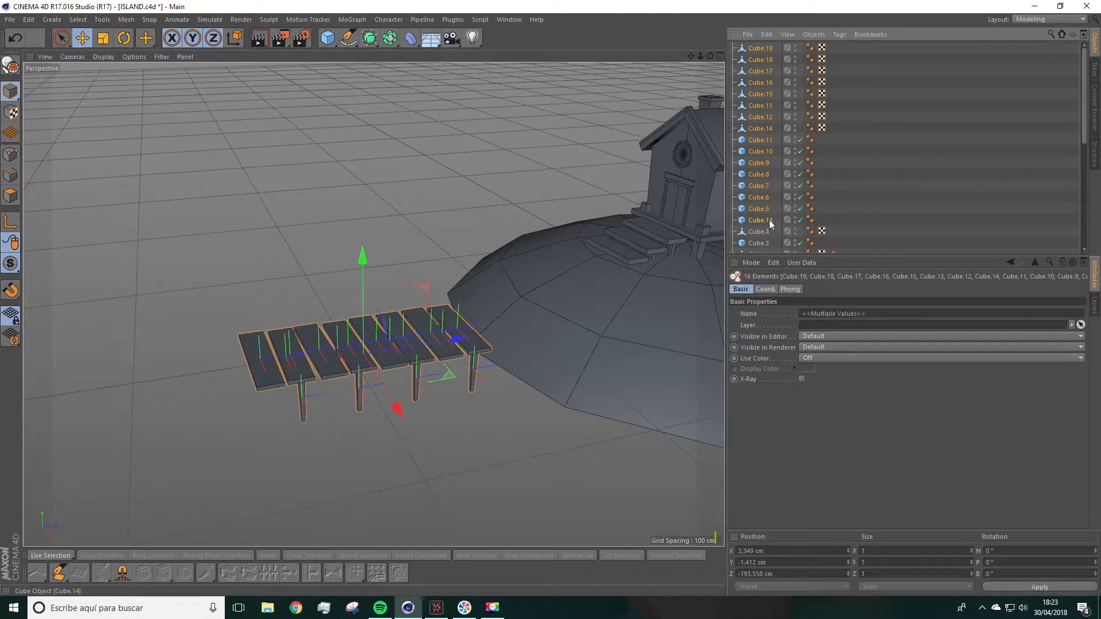
pyautogui.keyDown('alt'); pyautogui.moveTo(571, 256); pyautogui.dragTo(578, 188); pyautogui.keyUp('alt')
pyautogui.rightClick(755, 164)
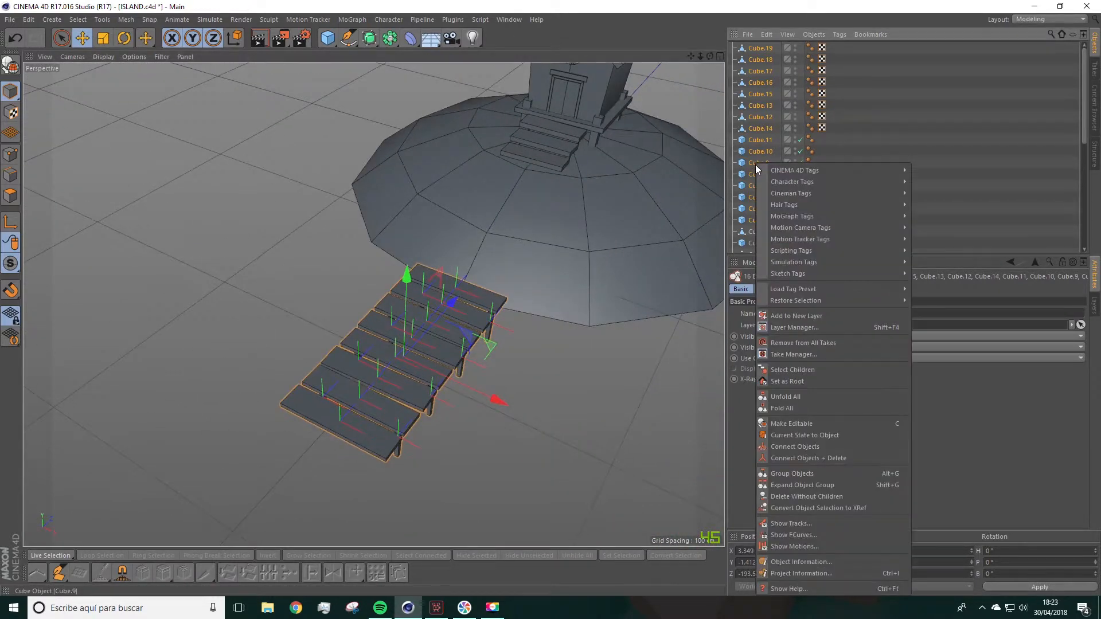
pyautogui.click(784, 473)
# Rotate the dock group to a heading of about -28.5° and move it along the island's shore to about X -112 cm, Z -131 cm.
pyautogui.keyDown('alt'); pyautogui.moveTo(486, 384); pyautogui.dragTo(393, 337); pyautogui.keyUp('alt')
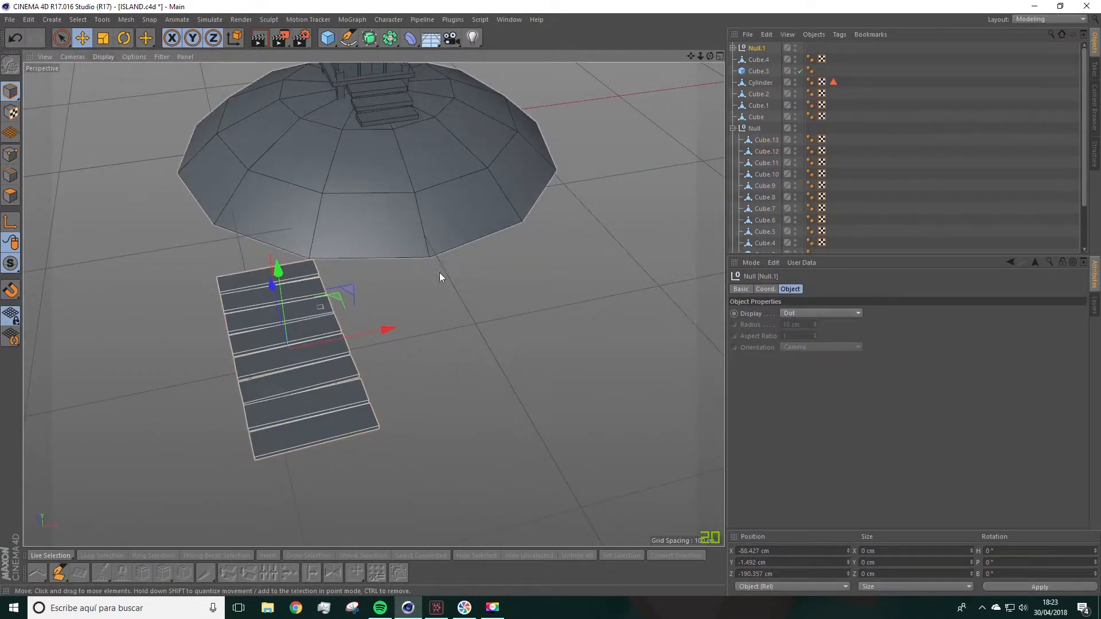
pyautogui.scroll(-3, 497, 306)
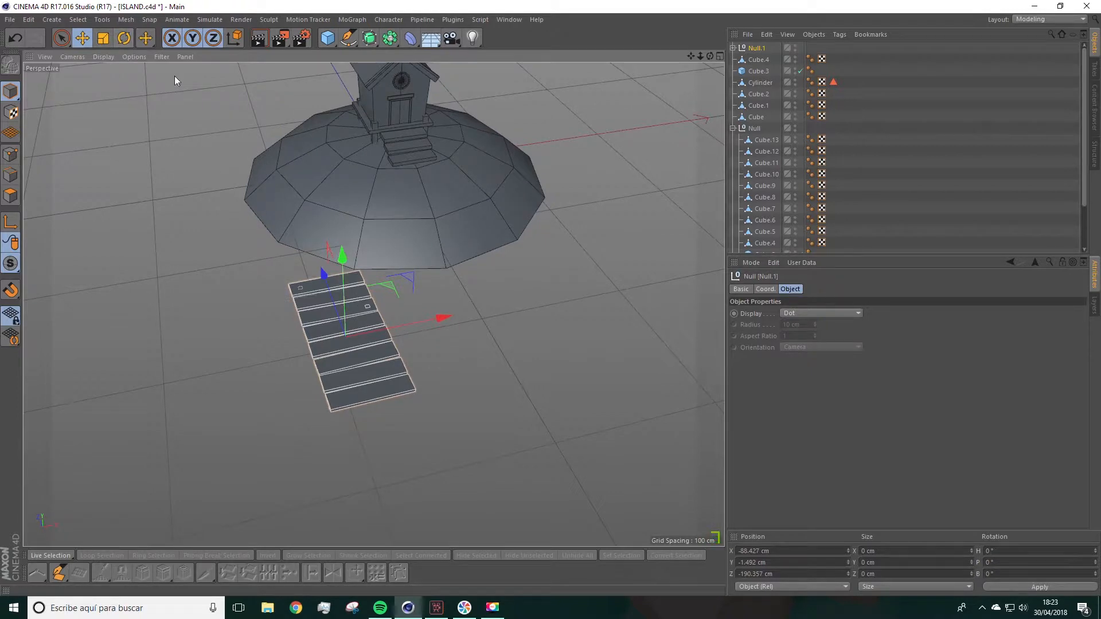
pyautogui.click(125, 38)
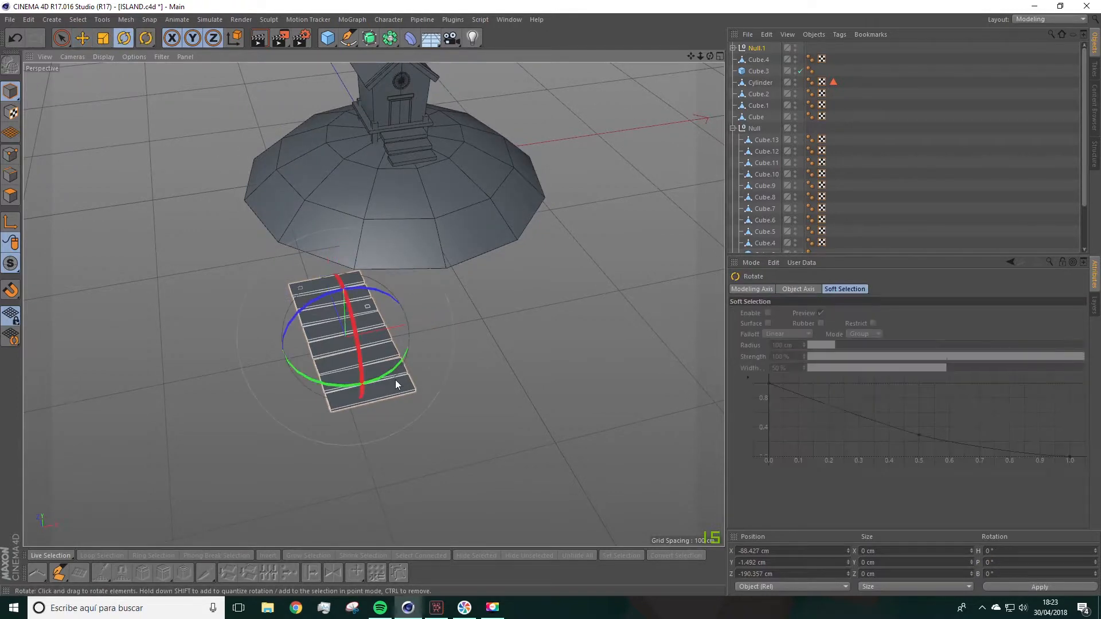
pyautogui.moveTo(382, 371); pyautogui.dragTo(359, 381)
pyautogui.hotkey('ctrl', 'z')
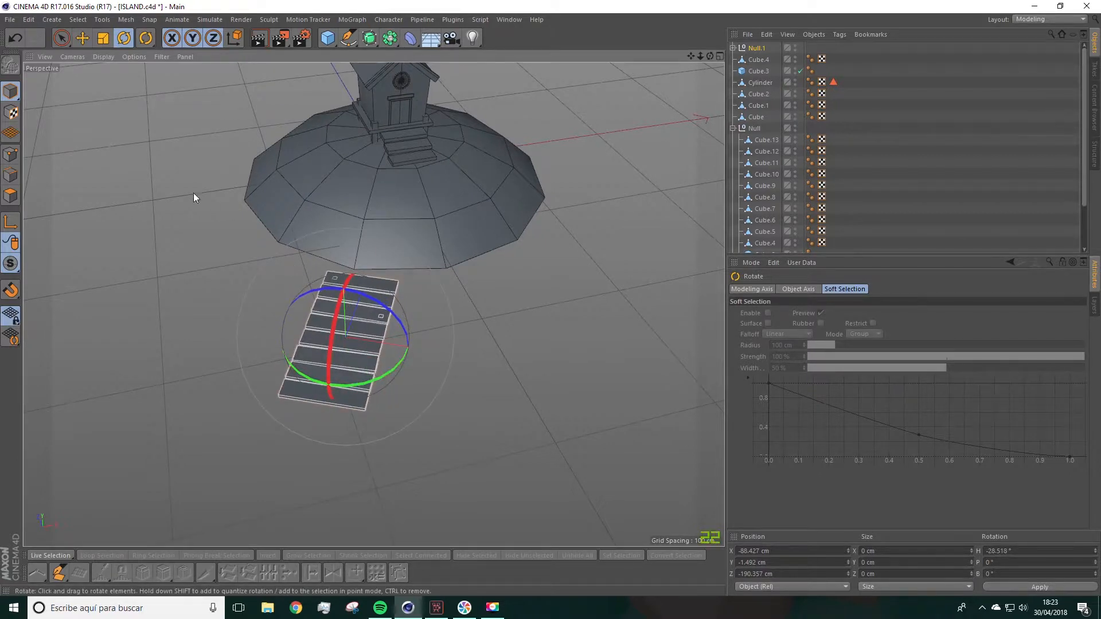
pyautogui.click(82, 38)
pyautogui.moveTo(448, 355); pyautogui.dragTo(389, 240)
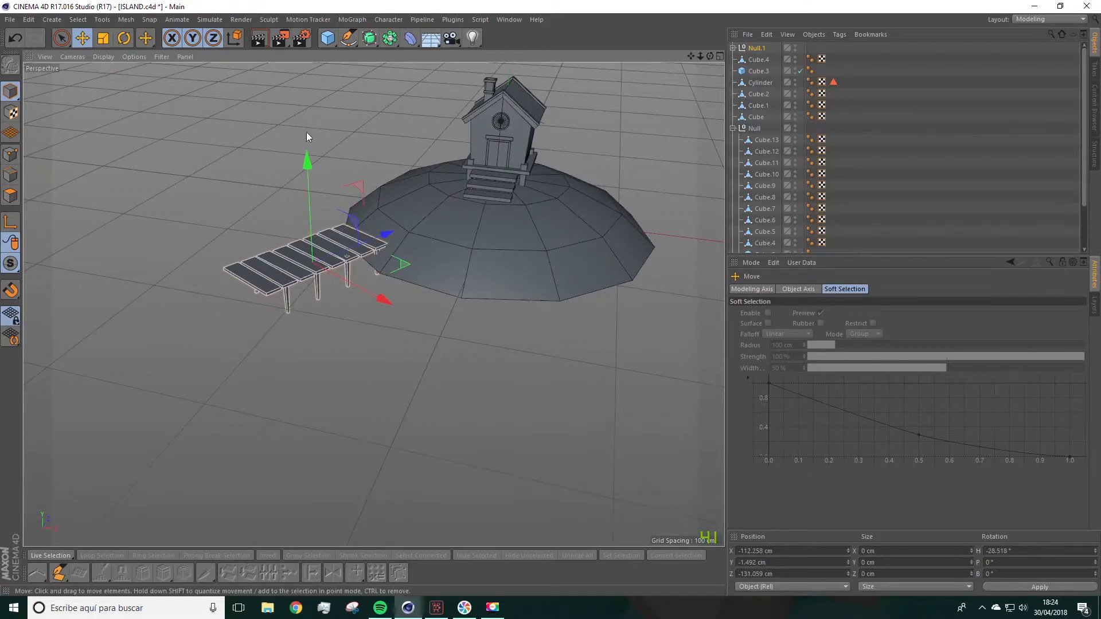
# Turn the dock group further to a heading of about -43° and shift it to about X -115.4 cm, Z -128.2 cm.
pyautogui.click(123, 38)
pyautogui.moveTo(331, 291); pyautogui.dragTo(316, 287)
pyautogui.scroll(5, 349, 266)
pyautogui.moveTo(381, 233)
pyautogui.keyDown('alt'); pyautogui.mouseDown()
pyautogui.moveTo(260, 250)
pyautogui.moveTo(400, 299)
pyautogui.moveTo(344, 246)
pyautogui.mouseUp(); pyautogui.keyUp('alt')
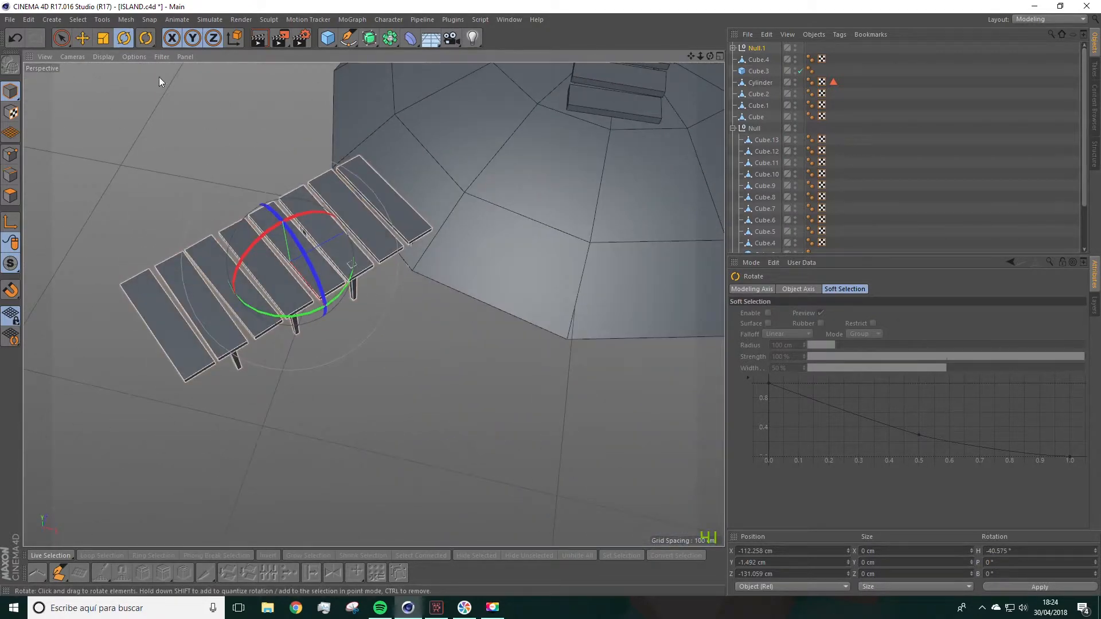
pyautogui.click(82, 36)
pyautogui.moveTo(341, 328); pyautogui.dragTo(295, 312)
pyautogui.click(124, 38)
pyautogui.click(83, 38)
pyautogui.keyDown('alt'); pyautogui.moveTo(249, 120); pyautogui.dragTo(382, 158); pyautogui.keyUp('alt')
pyautogui.moveTo(411, 341); pyautogui.dragTo(73, 271)
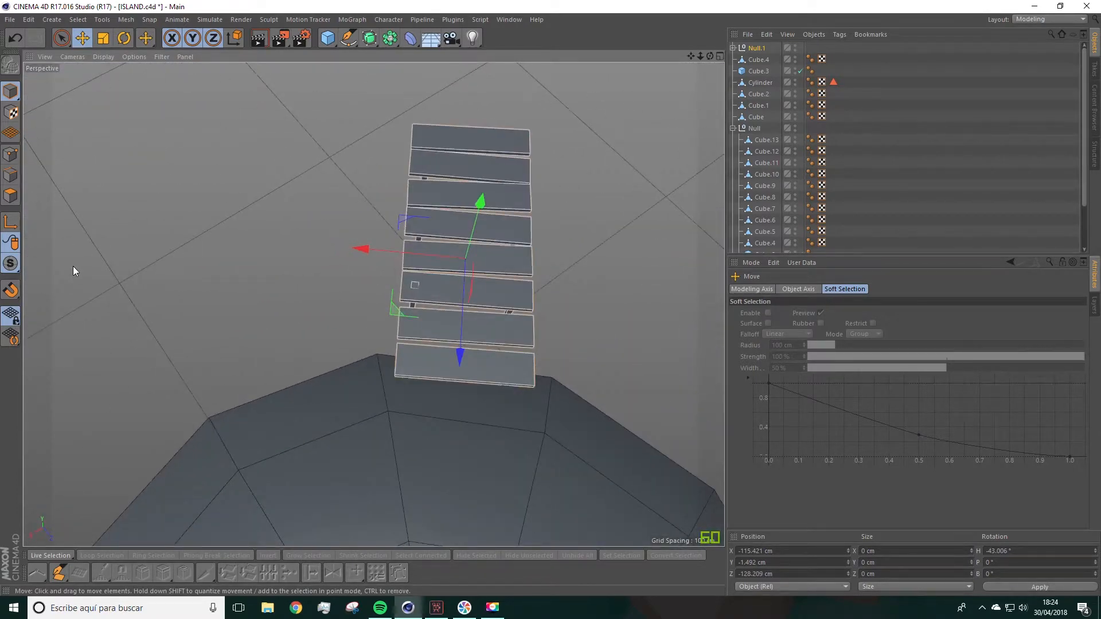
# Align the dock with the island's edge at a heading of about -46.1°, sliding its end onto the shore at about X -117 cm, Z -122.5 cm.
pyautogui.moveTo(461, 358); pyautogui.dragTo(462, 363)
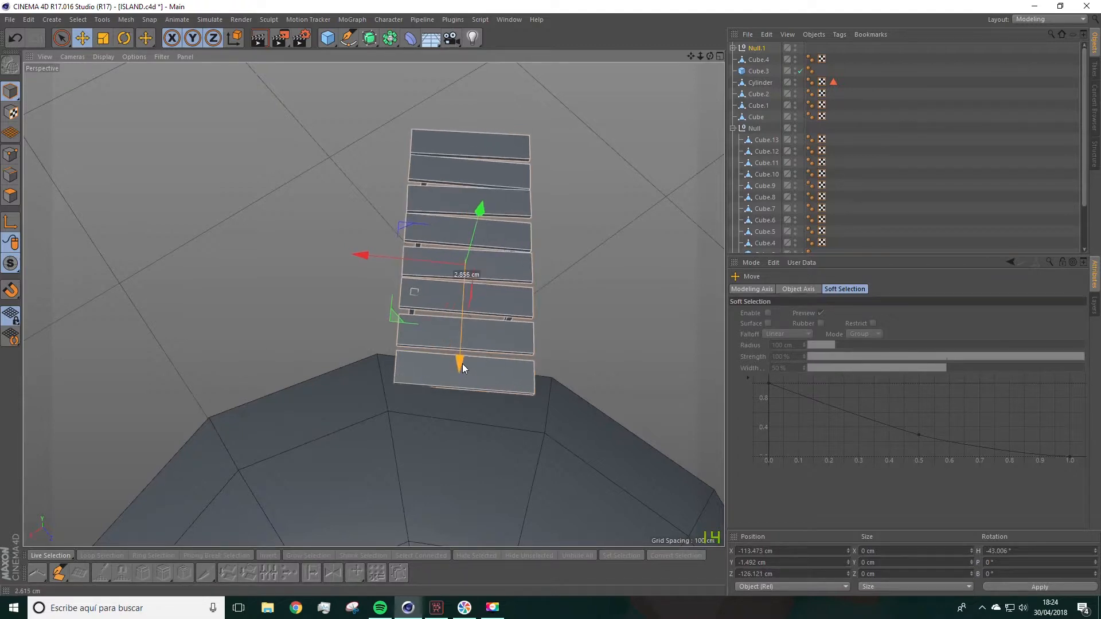
pyautogui.click(124, 39)
pyautogui.moveTo(479, 320)
pyautogui.mouseDown()
pyautogui.moveTo(482, 334)
pyautogui.moveTo(473, 322)
pyautogui.mouseUp()
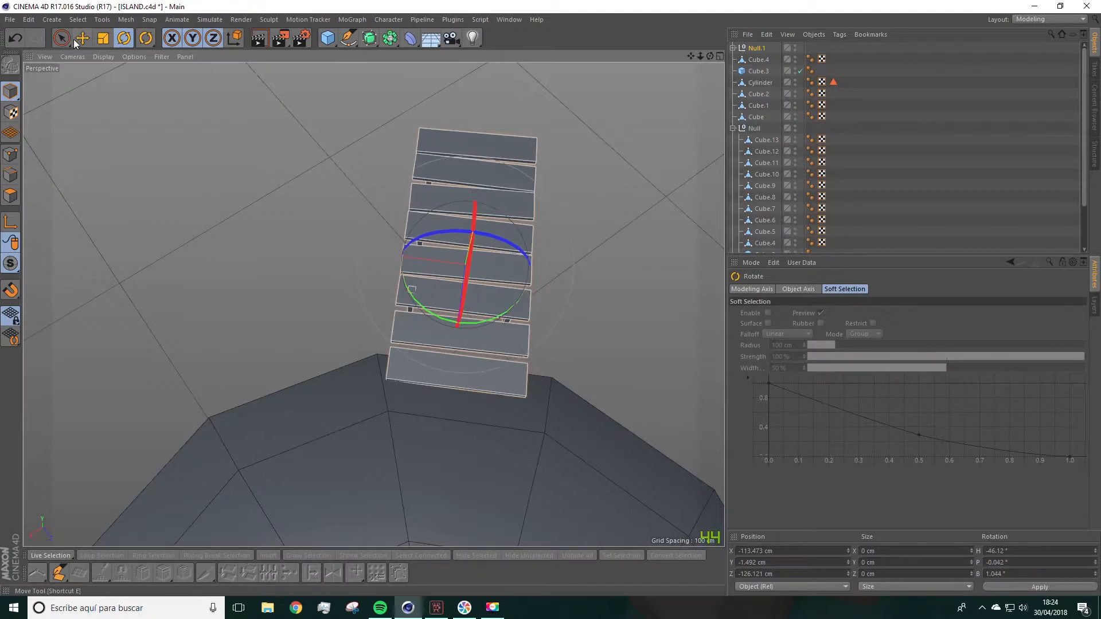
pyautogui.click(82, 38)
pyautogui.moveTo(364, 246); pyautogui.dragTo(377, 253)
pyautogui.keyDown('alt'); pyautogui.moveTo(441, 321); pyautogui.dragTo(393, 317); pyautogui.keyUp('alt')
pyautogui.scroll(-4, 576, 326)
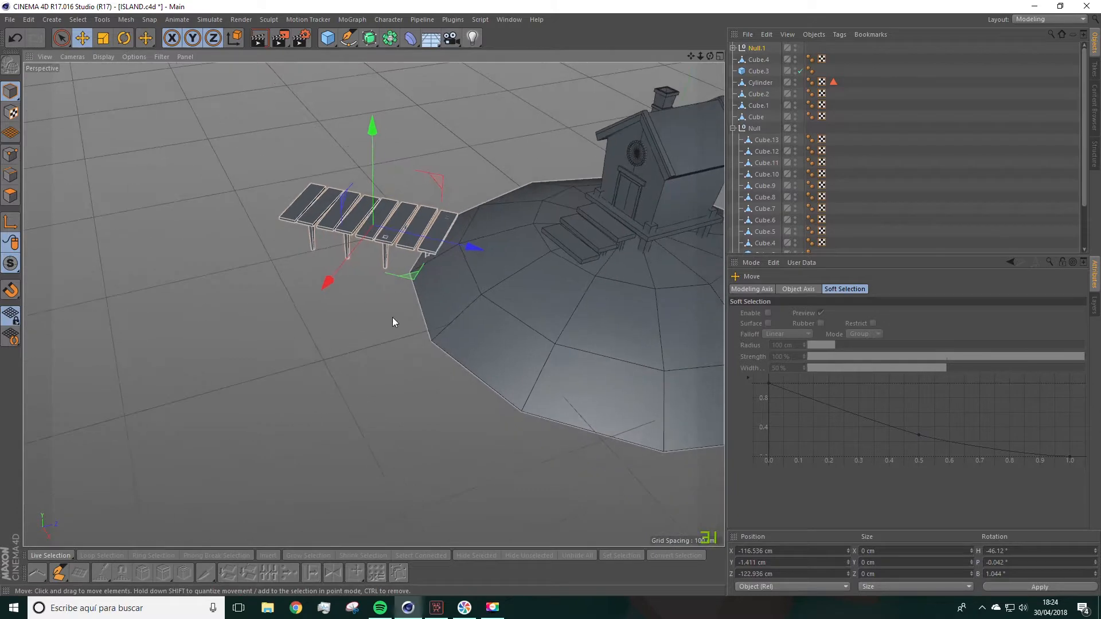
pyautogui.keyDown('alt'); pyautogui.moveTo(228, 369); pyautogui.dragTo(452, 325); pyautogui.keyUp('alt')
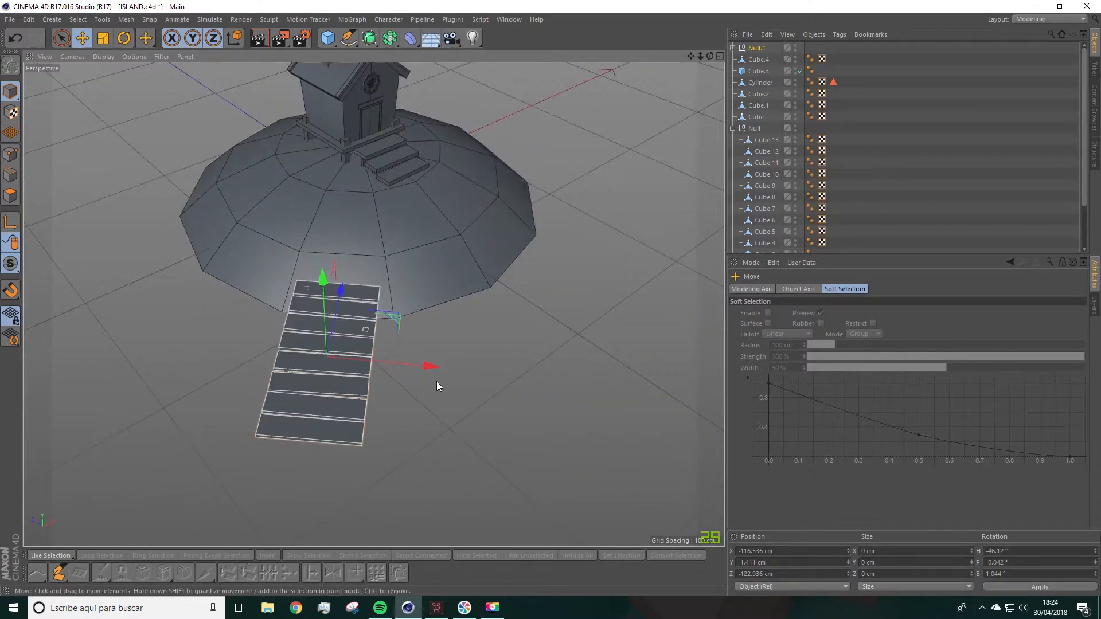
pyautogui.moveTo(434, 373); pyautogui.dragTo(286, 309)
pyautogui.keyDown('alt'); pyautogui.moveTo(372, 316); pyautogui.dragTo(463, 359); pyautogui.keyUp('alt')
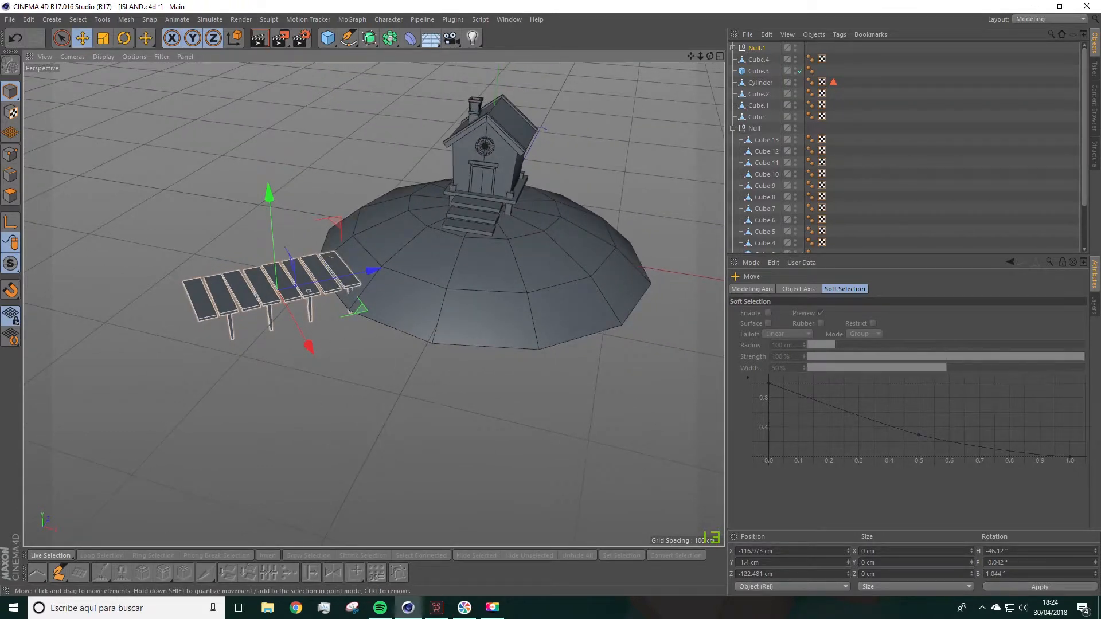
# Shorten the two posts nearest the island vertically and raise them to about Y -4.3 cm so they meet the plank.
pyautogui.hotkey('alt', 'Tab')
pyautogui.scroll(3, 402, 329)
pyautogui.click(320, 329)
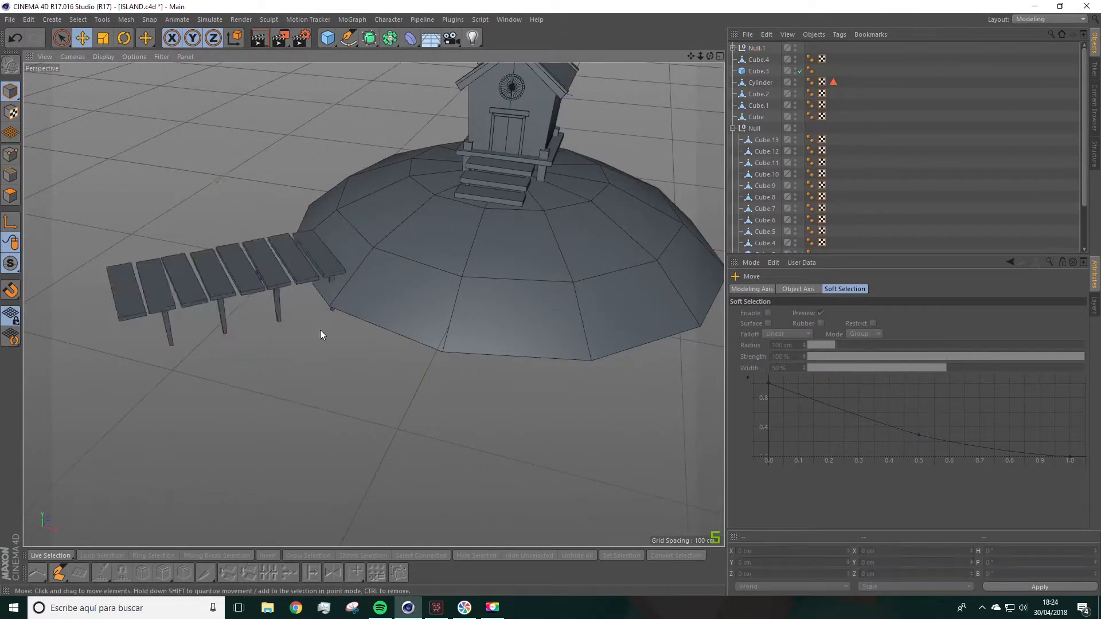
pyautogui.scroll(4, 320, 329)
pyautogui.click(335, 298)
pyautogui.keyDown('alt'); pyautogui.moveTo(335, 298); pyautogui.dragTo(283, 308); pyautogui.keyUp('alt')
pyautogui.press('t')
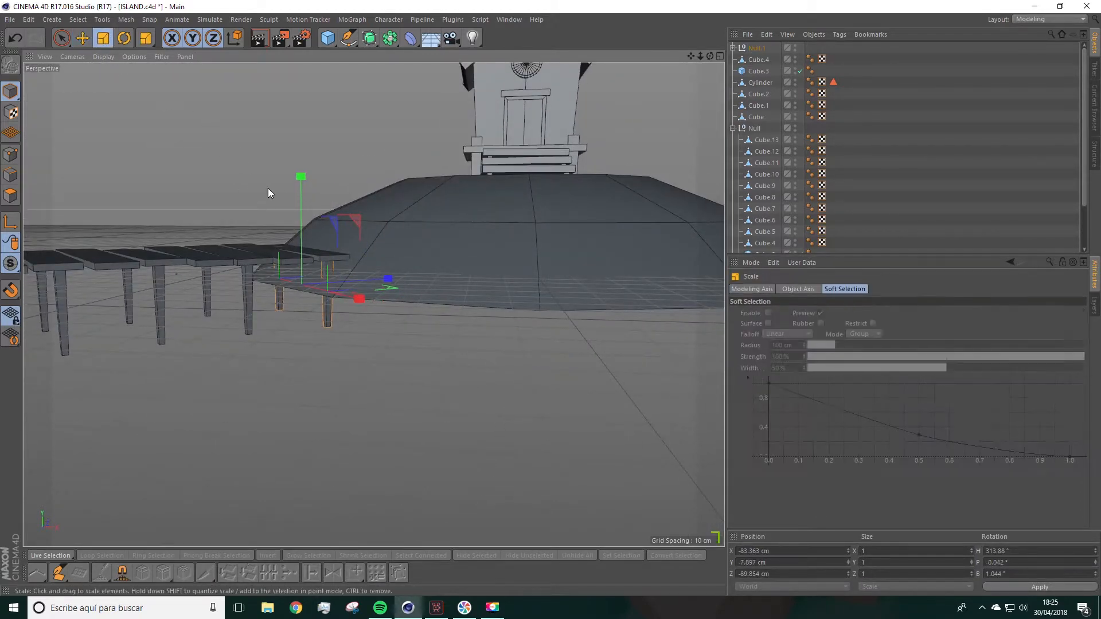
pyautogui.moveTo(301, 183); pyautogui.dragTo(438, 316)
pyautogui.press('e')
# Nudge the height of the next front post beyond the island-end pair to about Y -6.4 cm.
pyautogui.scroll(6, 364, 263)
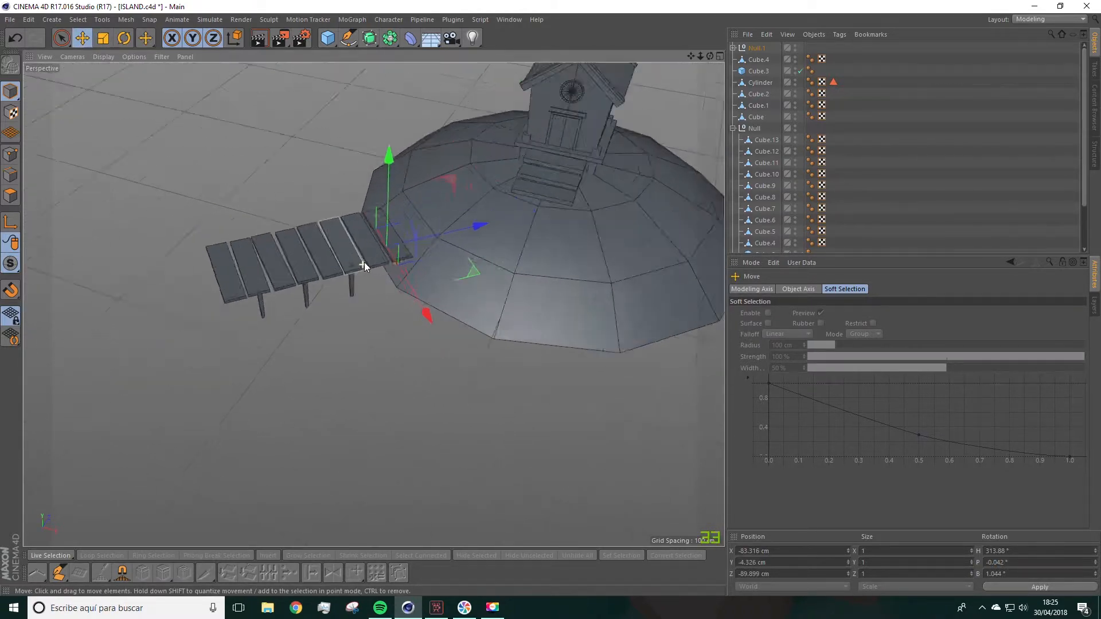
pyautogui.click(350, 306)
pyautogui.moveTo(346, 228); pyautogui.dragTo(346, 229)
pyautogui.keyDown('alt'); pyautogui.moveTo(201, 218); pyautogui.dragTo(282, 225, button='middle'); pyautogui.keyUp('alt')
pyautogui.scroll(-7, 301, 246)
pyautogui.scroll(-5, 314, 252)
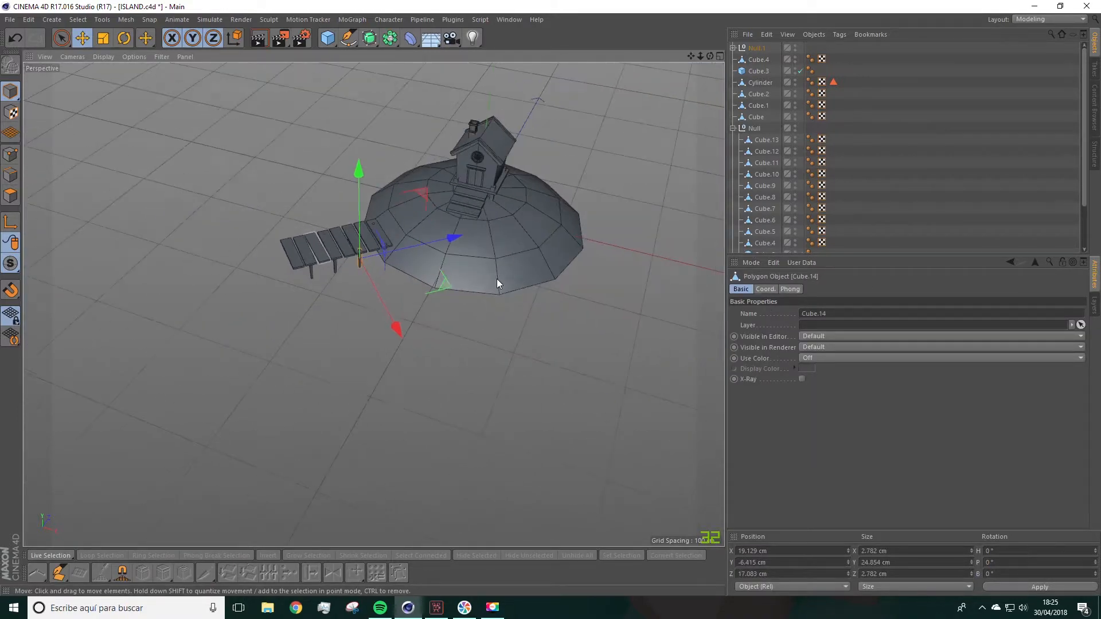
# Examine the whole island with the house and attached dock from several angles.
pyautogui.keyDown('alt'); pyautogui.moveTo(496, 279); pyautogui.dragTo(496, 260); pyautogui.keyUp('alt')
pyautogui.click(432, 422)
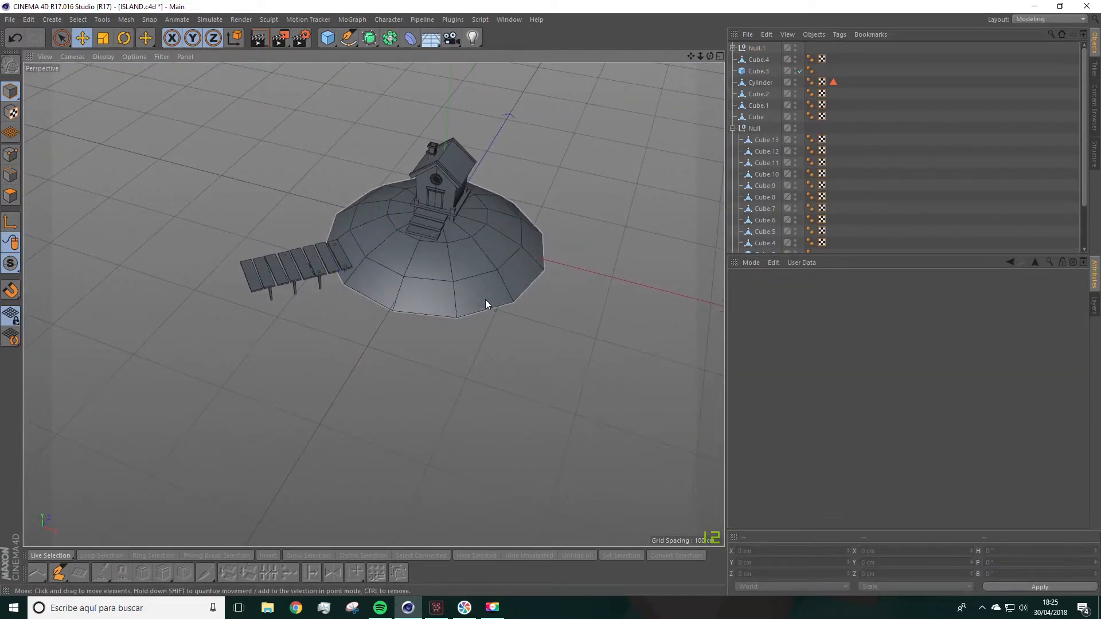
pyautogui.keyDown('alt'); pyautogui.moveTo(500, 281); pyautogui.dragTo(508, 265); pyautogui.keyUp('alt')
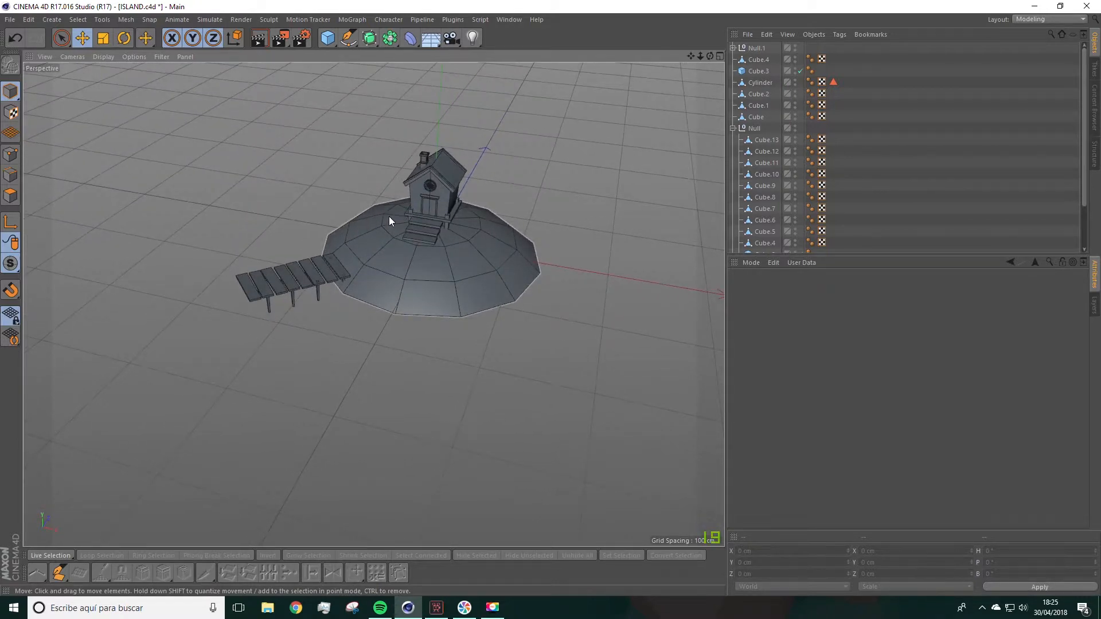
pyautogui.keyDown('alt'); pyautogui.moveTo(396, 229); pyautogui.dragTo(425, 278); pyautogui.keyUp('alt')
pyautogui.scroll(3, 426, 278)
pyautogui.keyDown('alt'); pyautogui.moveTo(350, 215); pyautogui.dragTo(390, 259); pyautogui.keyUp('alt')
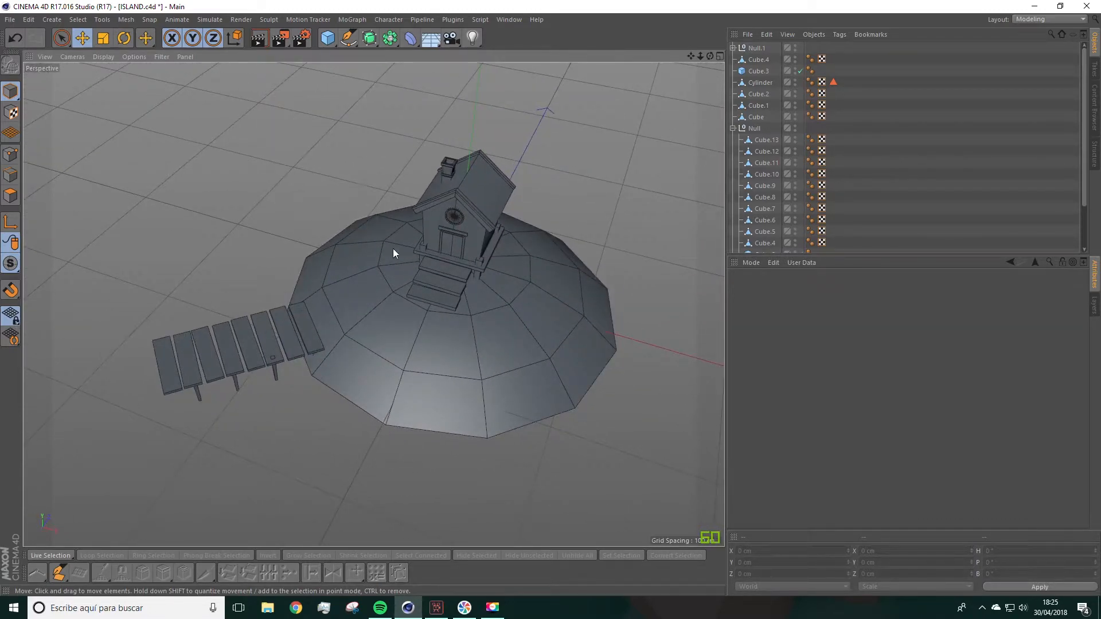
pyautogui.keyDown('alt'); pyautogui.moveTo(392, 253); pyautogui.dragTo(378, 229); pyautogui.keyUp('alt')
pyautogui.click(327, 38)
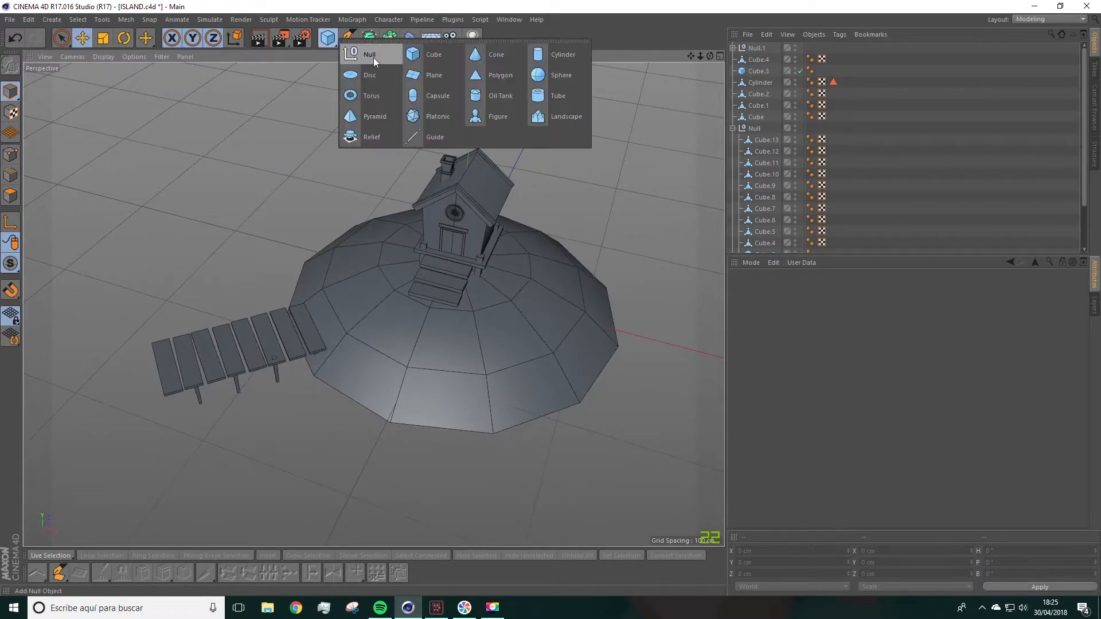
pyautogui.click(278, 140)
# Duplicate the dock's outermost plank, place the copy above the island near the house, and take it out of the dock group.
pyautogui.click(171, 356)
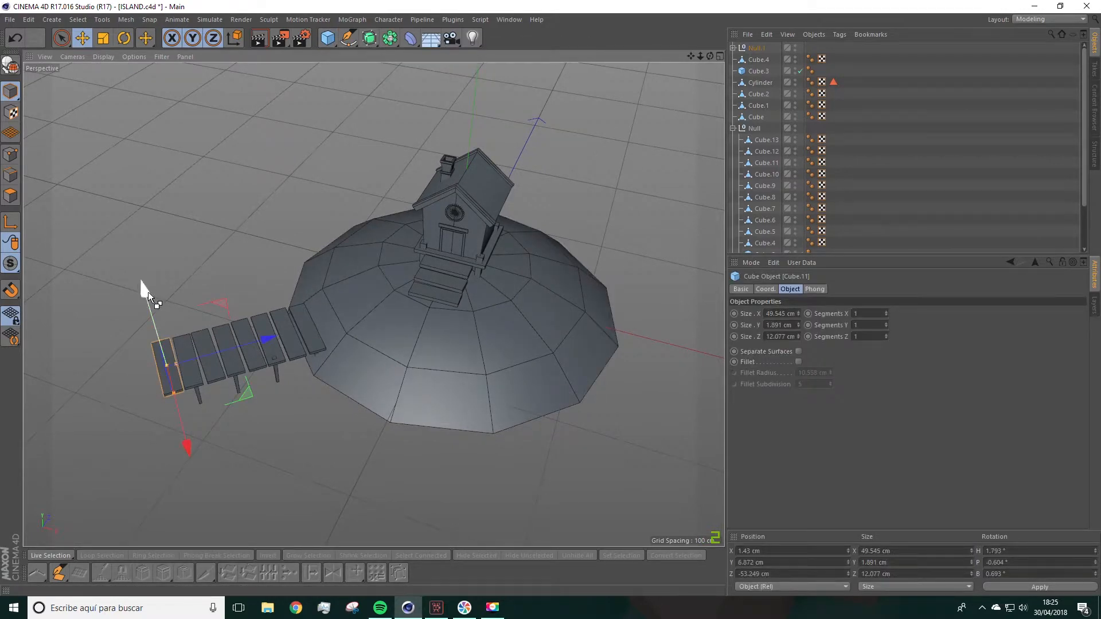
pyautogui.keyDown('ctrl'); pyautogui.moveTo(148, 291); pyautogui.dragTo(128, 236); pyautogui.keyUp('ctrl')
pyautogui.moveTo(389, 251); pyautogui.dragTo(427, 241)
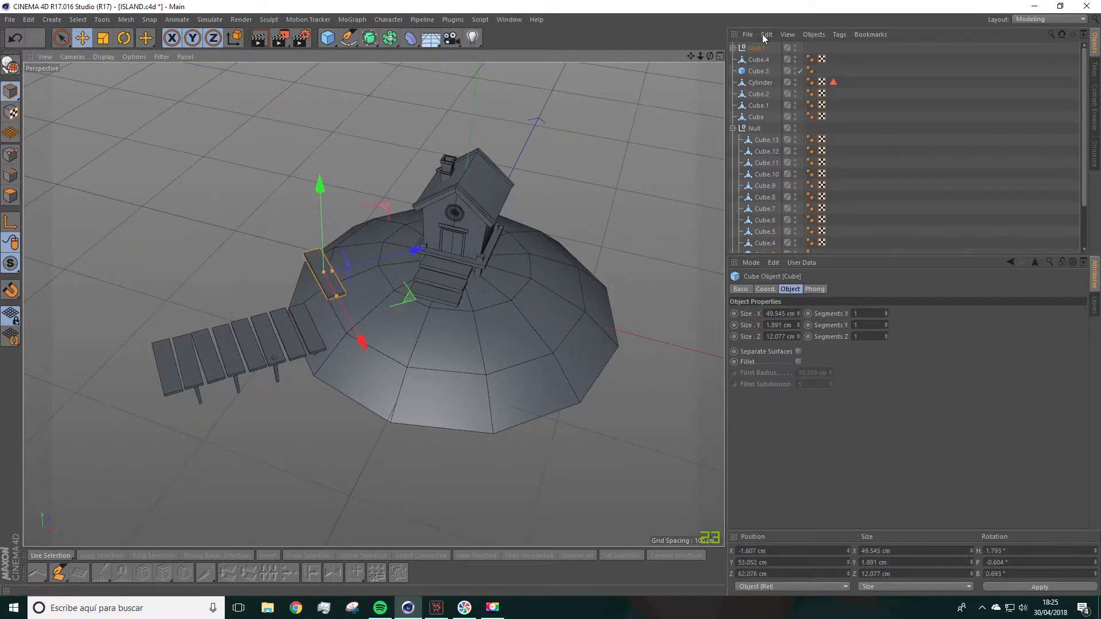
pyautogui.click(732, 48)
pyautogui.moveTo(761, 246); pyautogui.dragTo(747, 55)
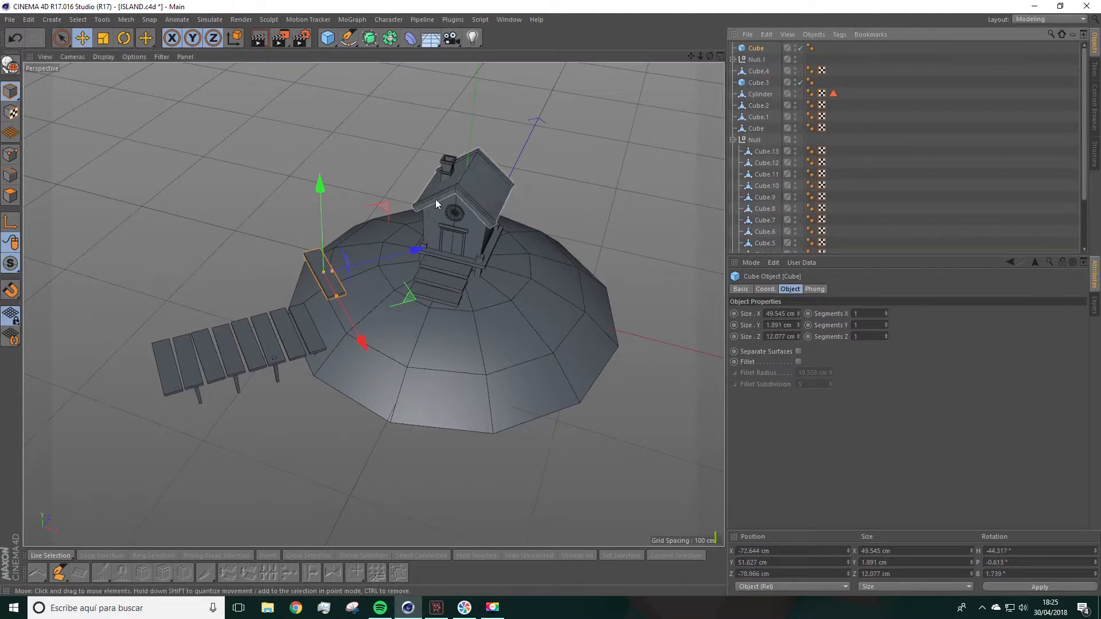
# Reset the copied plank's rotation to 0° on all axes and pitch it to 90° so it stands upright.
pyautogui.scroll(3, 370, 254)
pyautogui.press('r')
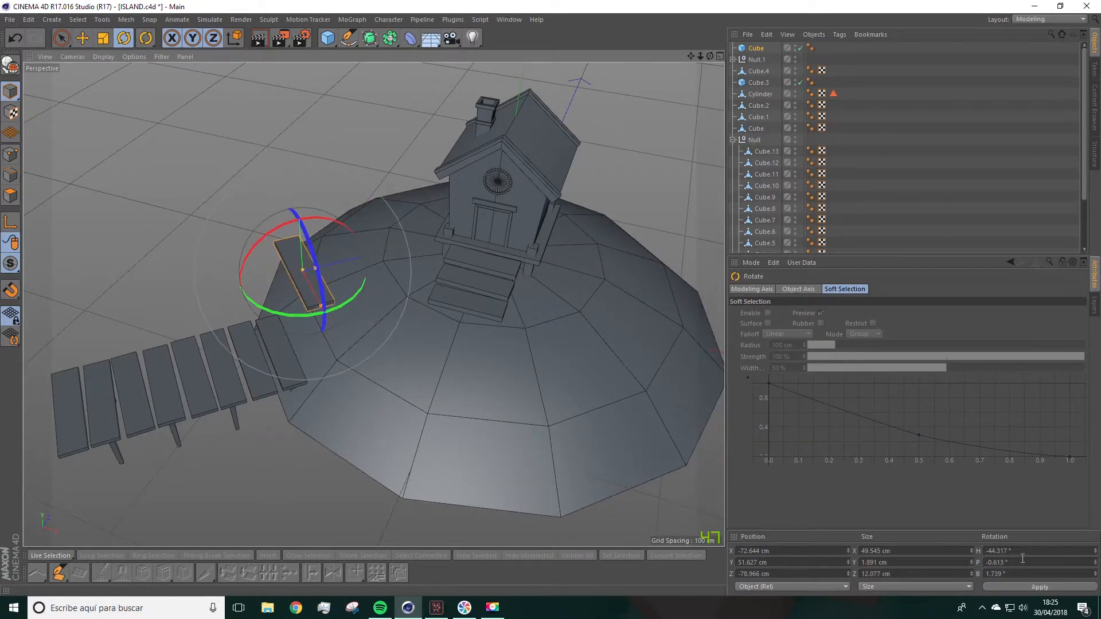
pyautogui.moveTo(1022, 553); pyautogui.dragTo(966, 544)
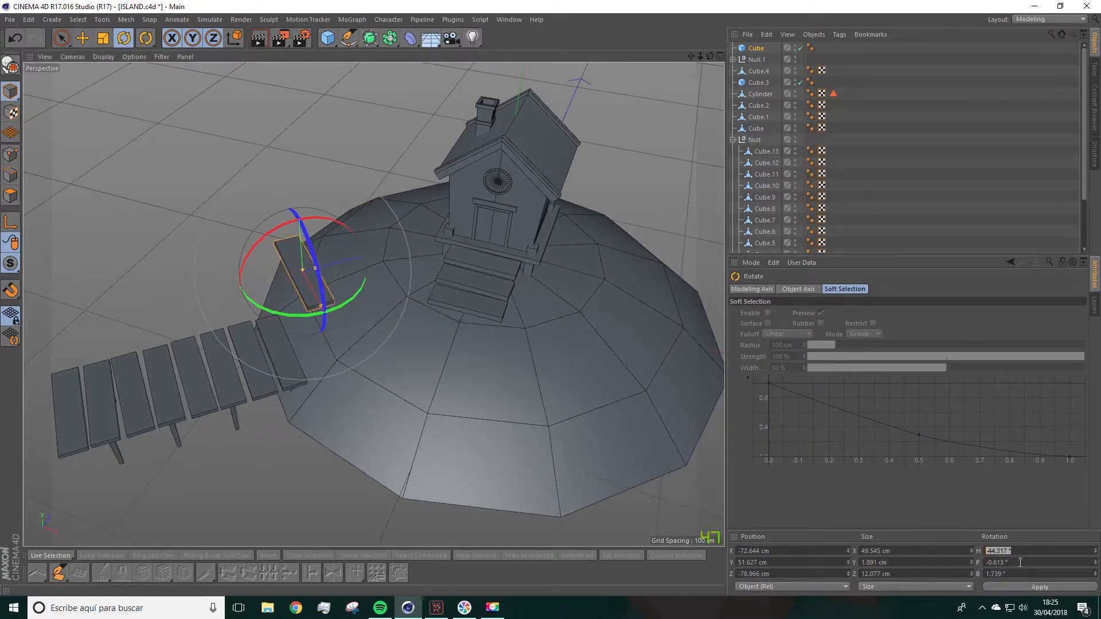
pyautogui.write('0')
pyautogui.moveTo(1022, 558); pyautogui.dragTo(971, 561)
pyautogui.click(1022, 586)
pyautogui.keyDown('alt'); pyautogui.moveTo(530, 401); pyautogui.dragTo(559, 390); pyautogui.keyUp('alt')
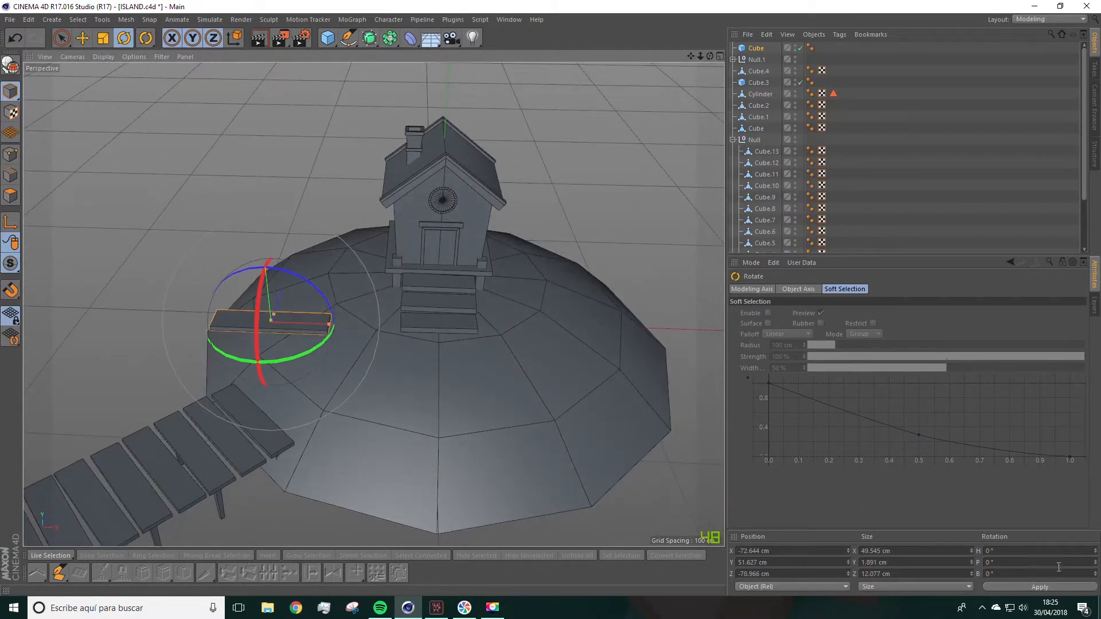
pyautogui.moveTo(261, 312); pyautogui.dragTo(297, 376)
pyautogui.keyDown('alt'); pyautogui.moveTo(339, 337); pyautogui.dragTo(240, 285); pyautogui.keyUp('alt')
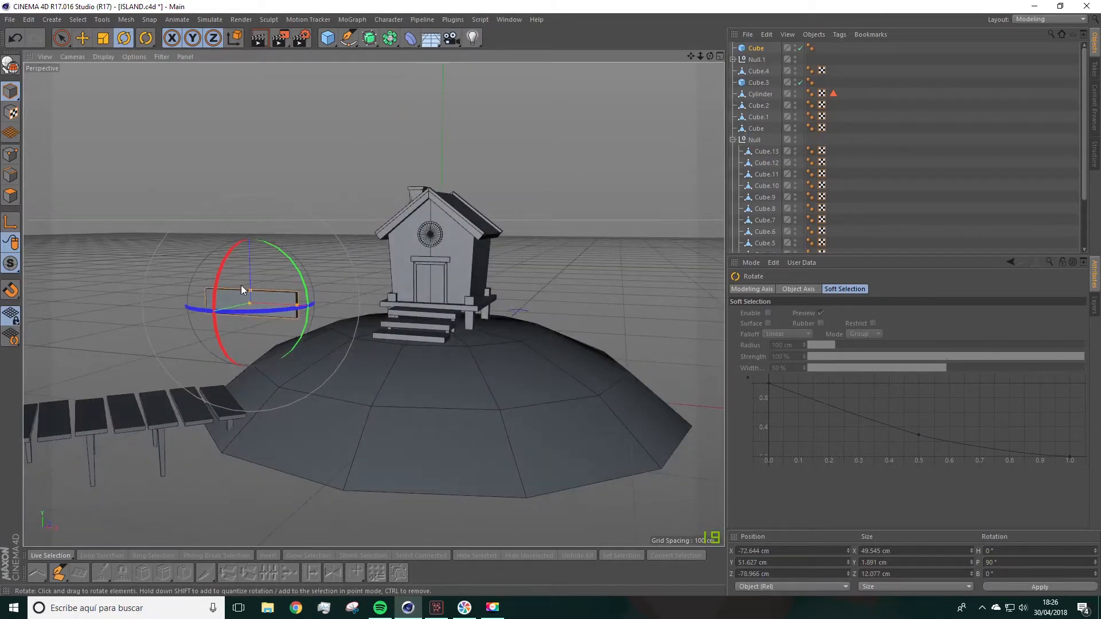
# Scale the upright board down to about 19 × 0.7 × 4.6 cm and move it back beside the house to about Z -41.4 cm.
pyautogui.scroll(5, 250, 303)
pyautogui.press('t')
pyautogui.moveTo(260, 148); pyautogui.dragTo(348, 308)
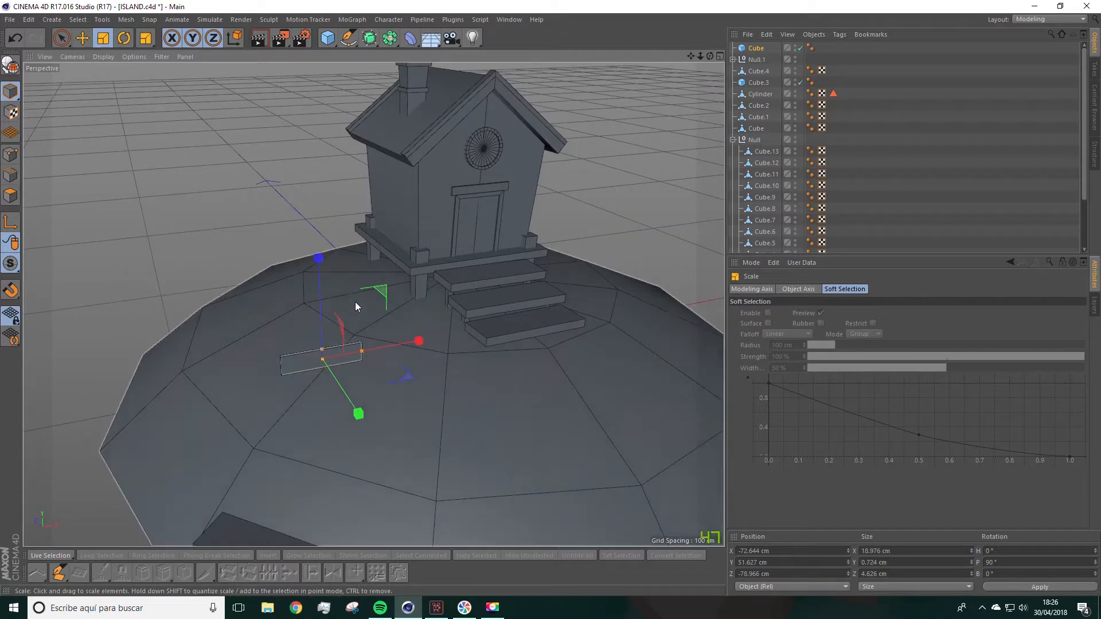
pyautogui.press('e')
pyautogui.moveTo(344, 404); pyautogui.dragTo(304, 356)
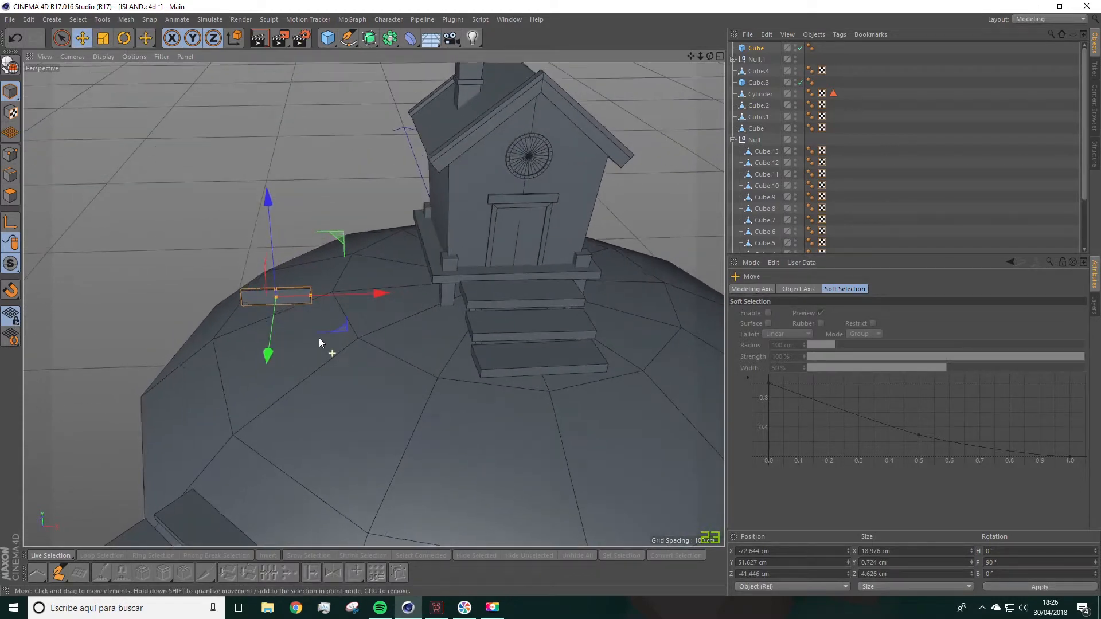
# Lower the board to about Y 45.7 cm, set it back to about Z -31 cm, and lengthen it to about 25.6 cm.
pyautogui.moveTo(273, 215); pyautogui.dragTo(288, 262)
pyautogui.moveTo(313, 319); pyautogui.dragTo(244, 344)
pyautogui.scroll(2, 227, 324)
pyautogui.keyDown('alt'); pyautogui.moveTo(246, 342); pyautogui.dragTo(305, 232); pyautogui.keyUp('alt')
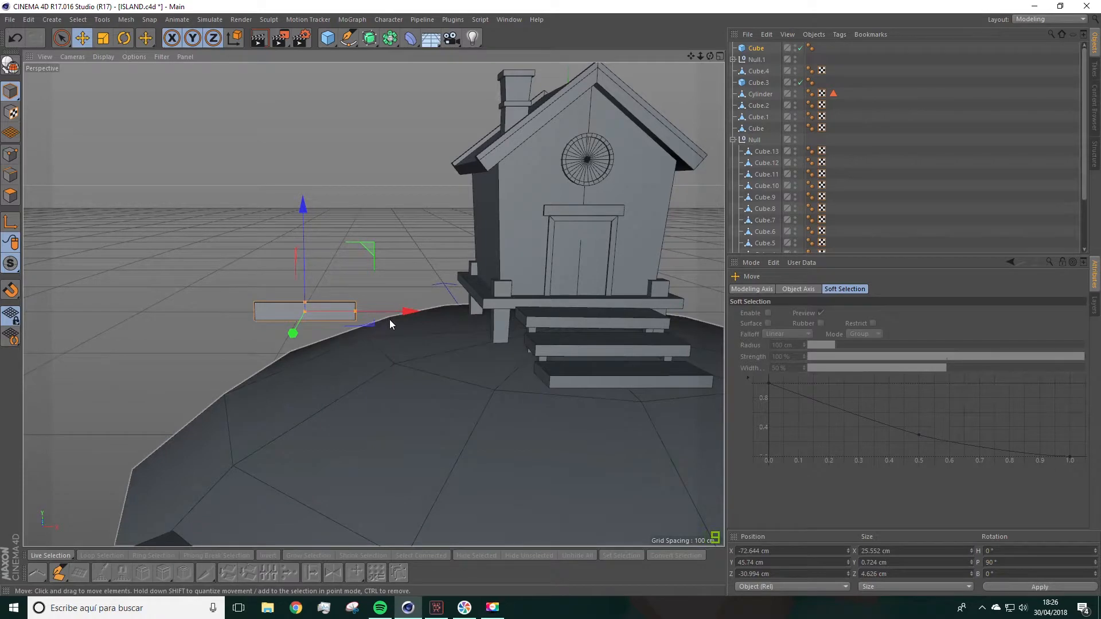
# Add a cylinder, scale it down to about 14 × 28 × 14 cm, and place it beside the house at about X -49.2, Y 41.9 cm.
pyautogui.click(328, 40)
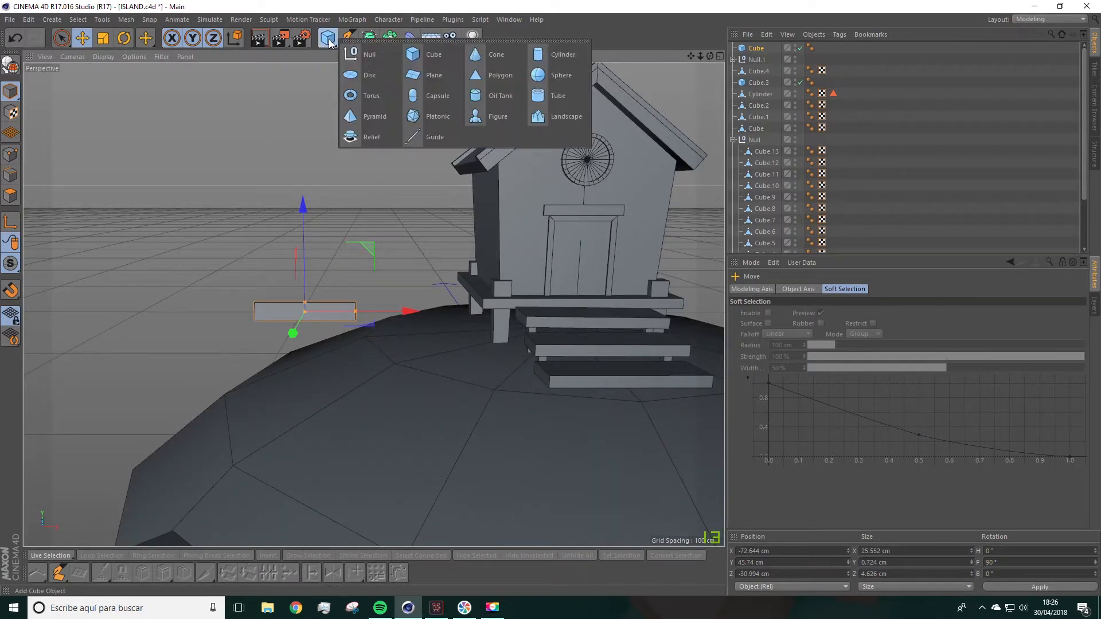
pyautogui.click(547, 53)
pyautogui.click(103, 39)
pyautogui.moveTo(94, 163); pyautogui.dragTo(2, 178)
pyautogui.click(82, 37)
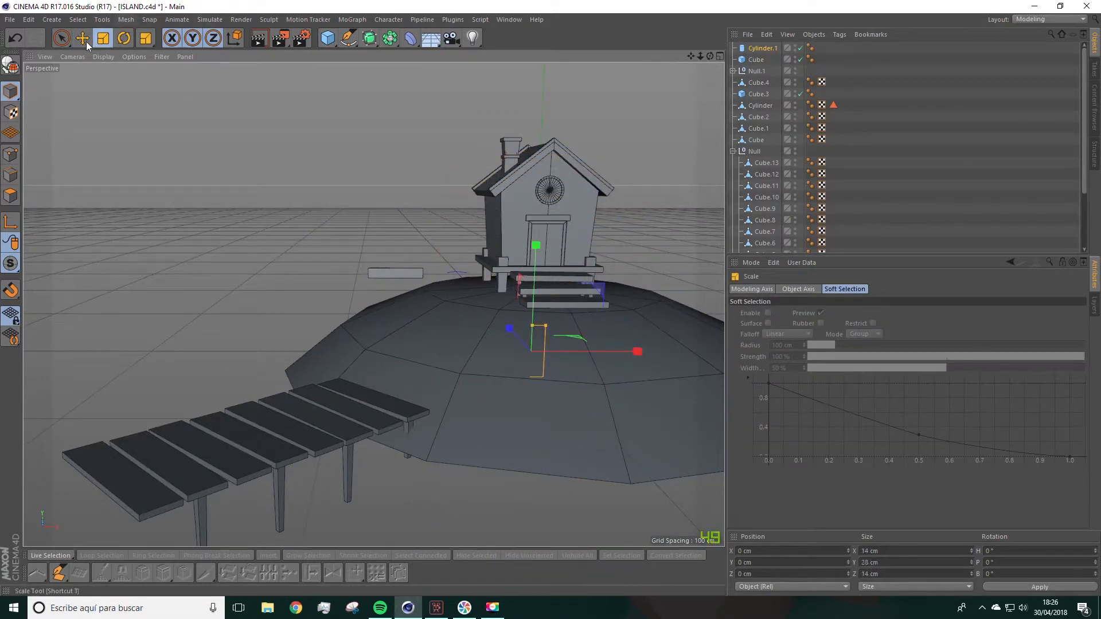
pyautogui.moveTo(636, 353); pyautogui.dragTo(544, 338)
pyautogui.moveTo(443, 260); pyautogui.dragTo(531, 136)
# Set the cylinder's rotation segments to 5.
pyautogui.click(768, 49)
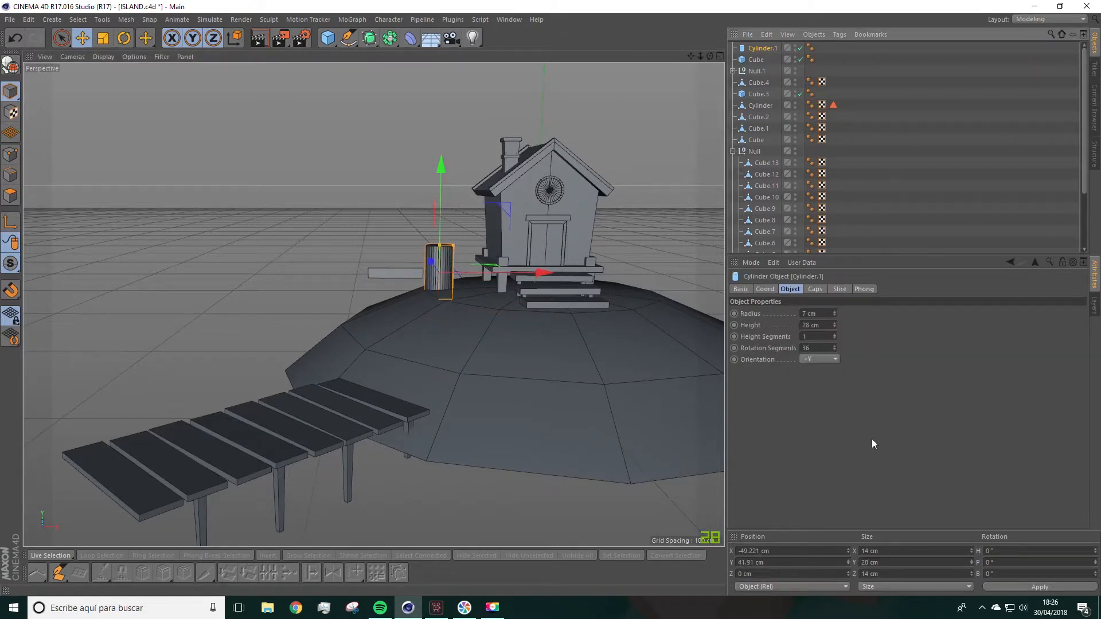
pyautogui.moveTo(834, 348); pyautogui.dragTo(834, 370)
pyautogui.click(835, 346)
pyautogui.scroll(6, 486, 246)
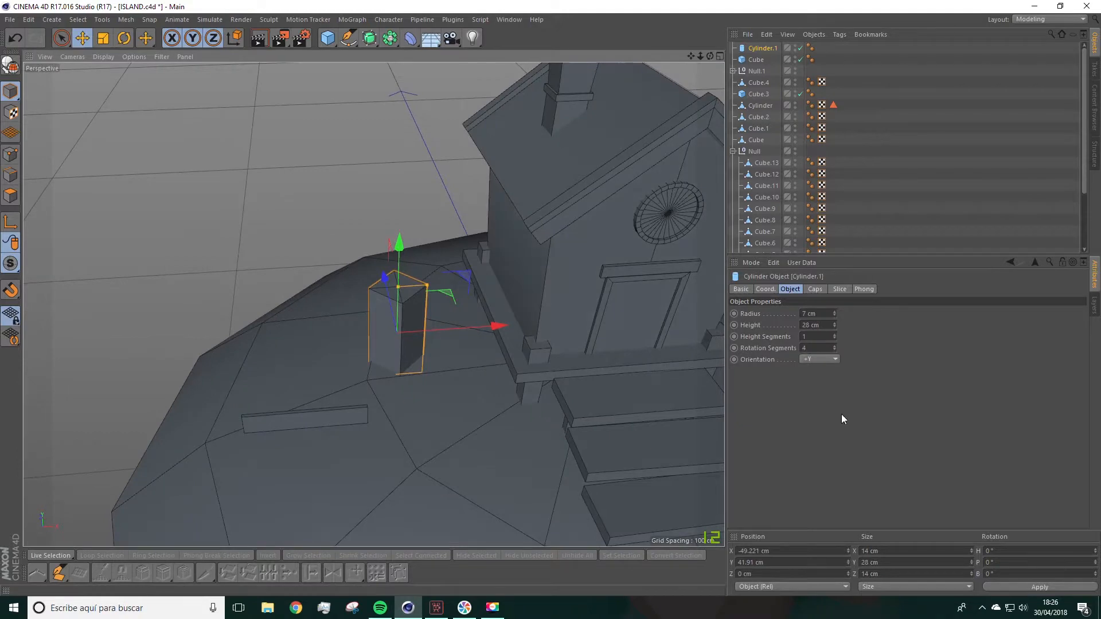
pyautogui.click(835, 345)
pyautogui.scroll(-8, 521, 305)
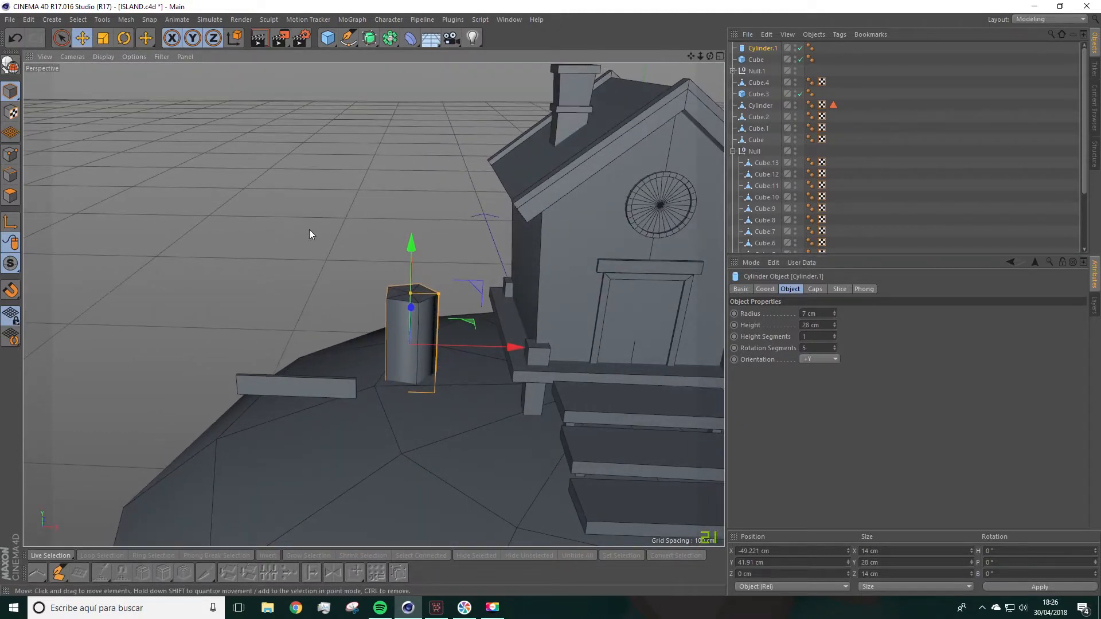
# Shrink the cylinder to a post about 2.3 cm in radius and 15.7 cm high, at about Y 39.4, Z -30.1 cm.
pyautogui.moveTo(400, 279); pyautogui.dragTo(378, 315)
pyautogui.keyDown('alt'); pyautogui.moveTo(397, 300); pyautogui.dragTo(374, 226); pyautogui.keyUp('alt')
pyautogui.scroll(5, 380, 304)
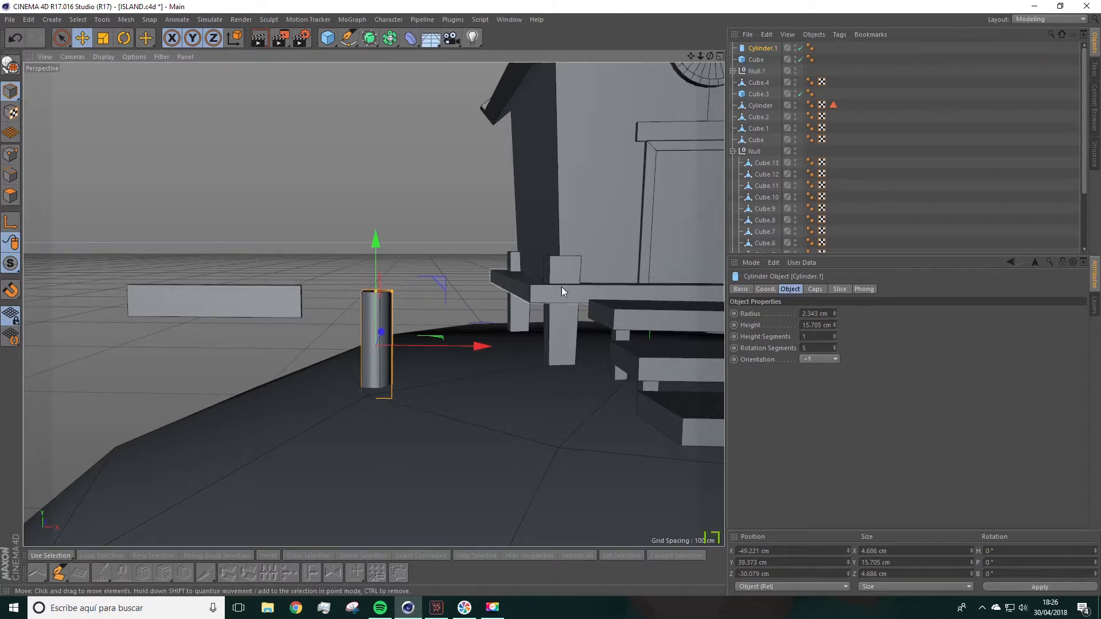
# Thin the post to about 1.6 cm radius, copy it to both sides, and lengthen the copy farthest from the house to about 28.2 cm.
pyautogui.keyDown('alt'); pyautogui.moveTo(379, 310); pyautogui.dragTo(228, 344); pyautogui.keyUp('alt')
pyautogui.click(430, 344)
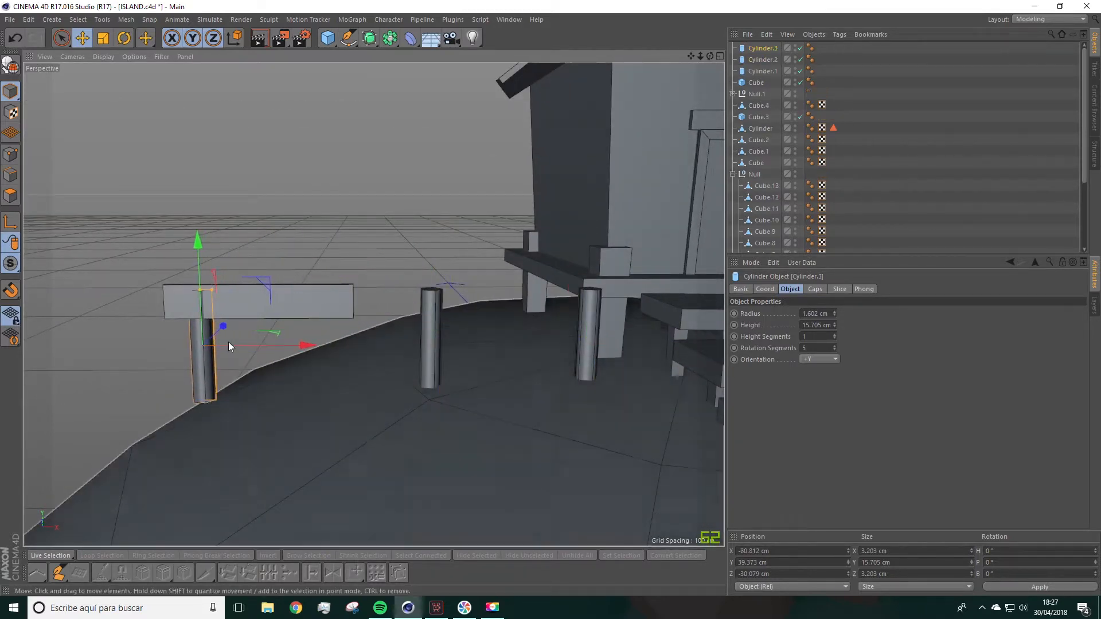
pyautogui.moveTo(200, 289)
pyautogui.mouseDown()
pyautogui.moveTo(202, 246)
pyautogui.moveTo(202, 305)
pyautogui.mouseUp()
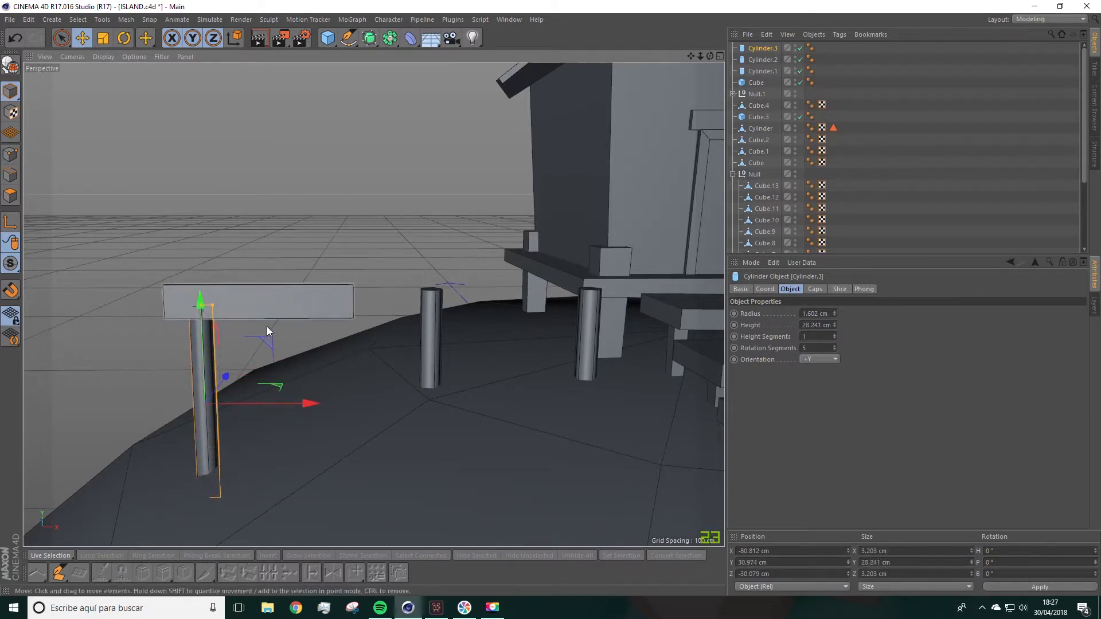
# Duplicate the outermost post down the slope toward the dock, about 30.6 cm high at about X -108.4, Y 13.5, Z -37.4 cm.
pyautogui.scroll(-4, 275, 344)
pyautogui.keyDown('alt'); pyautogui.moveTo(289, 379); pyautogui.dragTo(424, 311, button='middle'); pyautogui.keyUp('alt')
pyautogui.keyDown('alt'); pyautogui.moveTo(425, 311); pyautogui.dragTo(298, 311); pyautogui.keyUp('alt')
pyautogui.moveTo(276, 229); pyautogui.dragTo(407, 151)
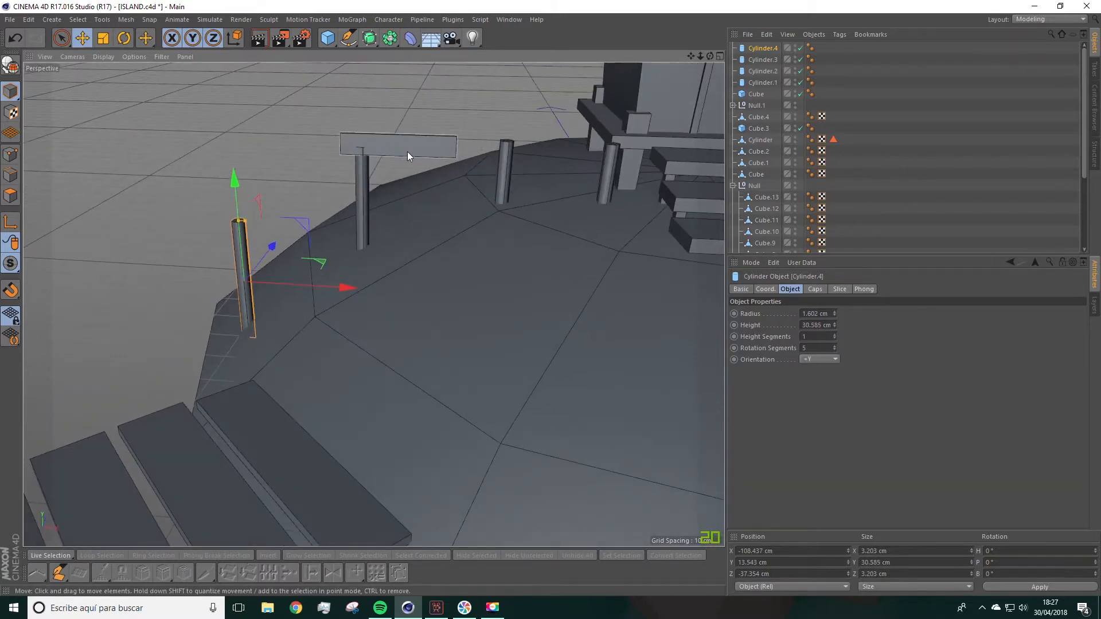
# Lengthen the board to about 33.5 cm and position it across the two middle fence posts at about X -64.6, Y 41.3 cm.
pyautogui.click(407, 151)
pyautogui.moveTo(501, 151)
pyautogui.mouseDown()
pyautogui.moveTo(527, 152)
pyautogui.moveTo(503, 146)
pyautogui.mouseUp()
pyautogui.moveTo(523, 148); pyautogui.dragTo(382, 145)
pyautogui.moveTo(355, 81); pyautogui.dragTo(354, 103)
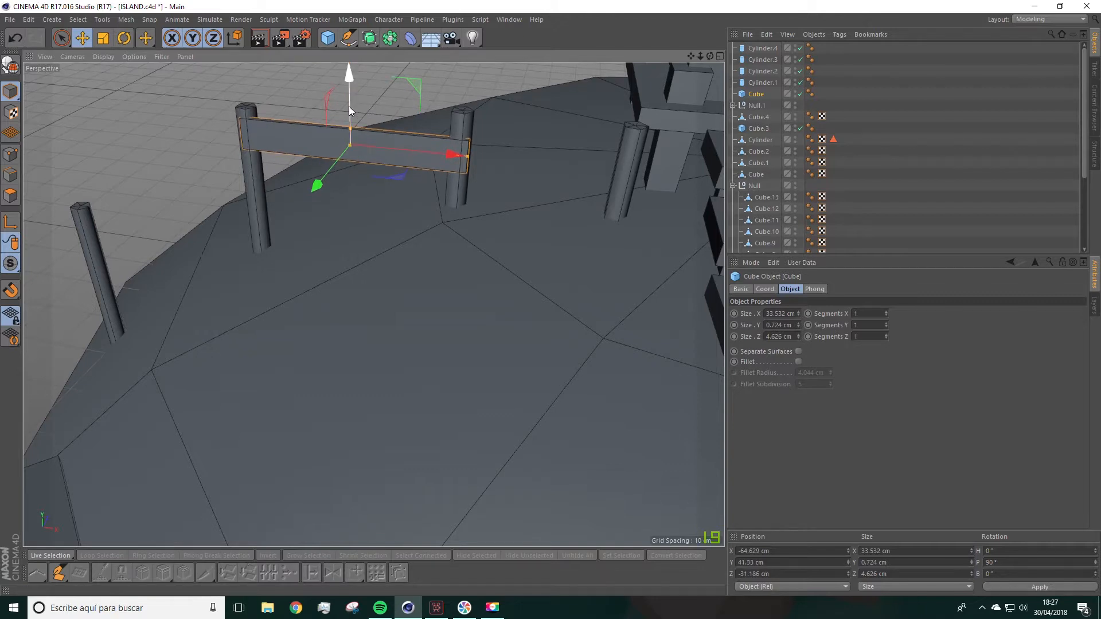
# Lower the short post under the board to about Y 37.5 cm and fit the board at about 32.1 cm long, Y 40.6, Z -32.1 cm.
pyautogui.click(459, 115)
pyautogui.moveTo(462, 82); pyautogui.dragTo(461, 95)
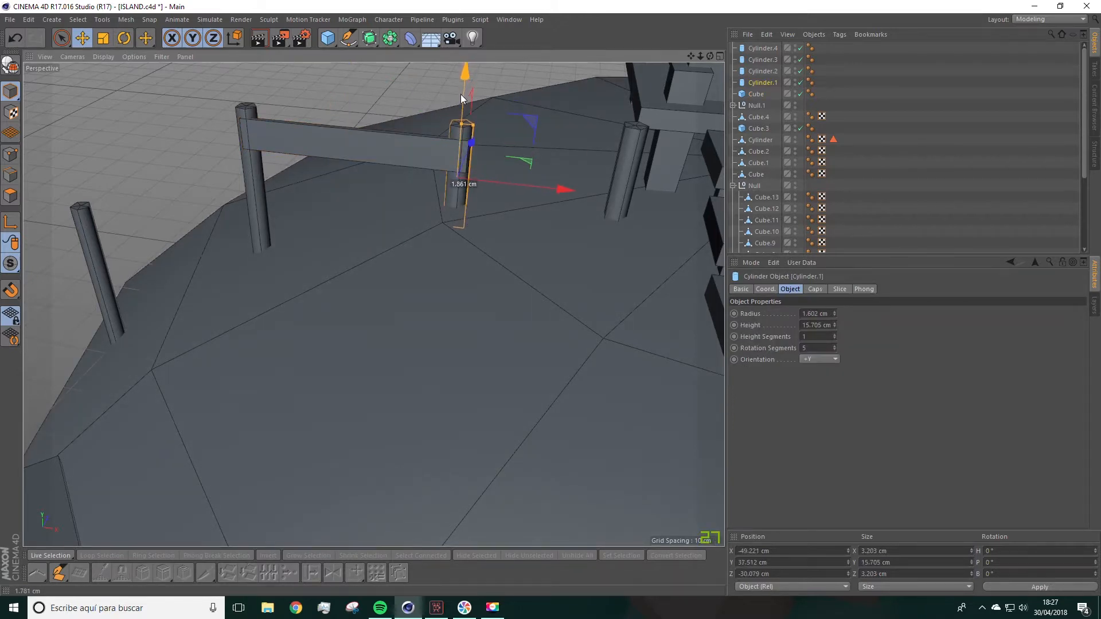
pyautogui.click(416, 152)
pyautogui.keyDown('alt'); pyautogui.moveTo(315, 182); pyautogui.dragTo(344, 132); pyautogui.keyUp('alt')
pyautogui.moveTo(368, 74); pyautogui.dragTo(368, 76)
pyautogui.moveTo(483, 106)
pyautogui.mouseDown()
pyautogui.moveTo(472, 106)
pyautogui.moveTo(481, 119)
pyautogui.mouseUp()
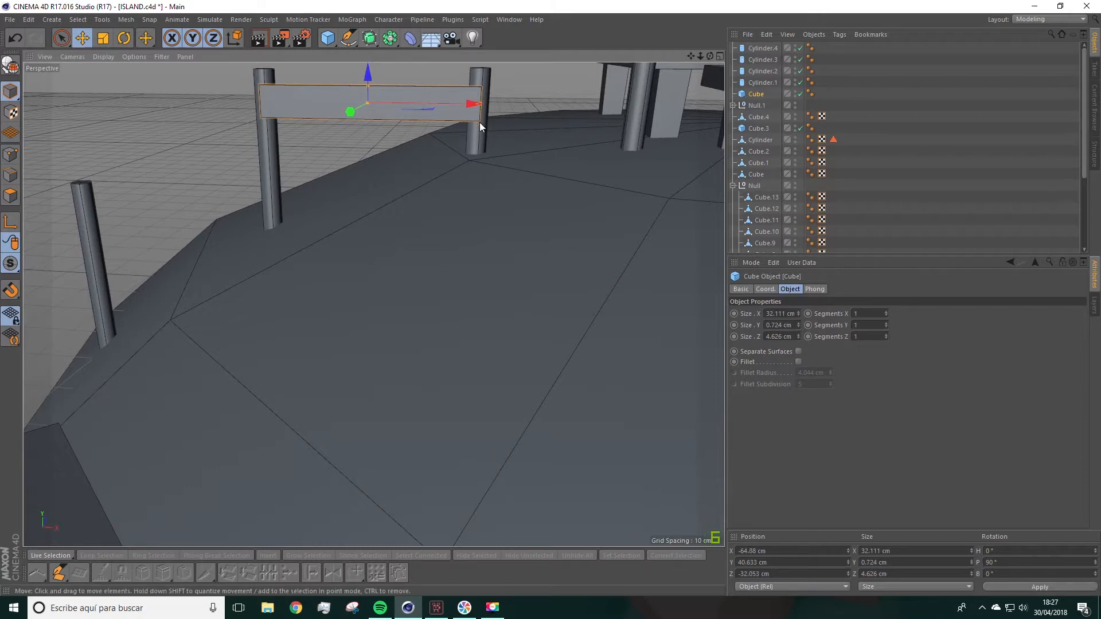
# Duplicate the board across to the post nearest the house, shorten the copy to about 21.8 cm, and set it at about Y 41.5, Z -31.6 cm.
pyautogui.keyDown('alt'); pyautogui.moveTo(480, 118); pyautogui.dragTo(388, 257, button='middle'); pyautogui.keyUp('alt')
pyautogui.keyDown('ctrl'); pyautogui.moveTo(404, 210); pyautogui.dragTo(566, 221); pyautogui.keyUp('ctrl')
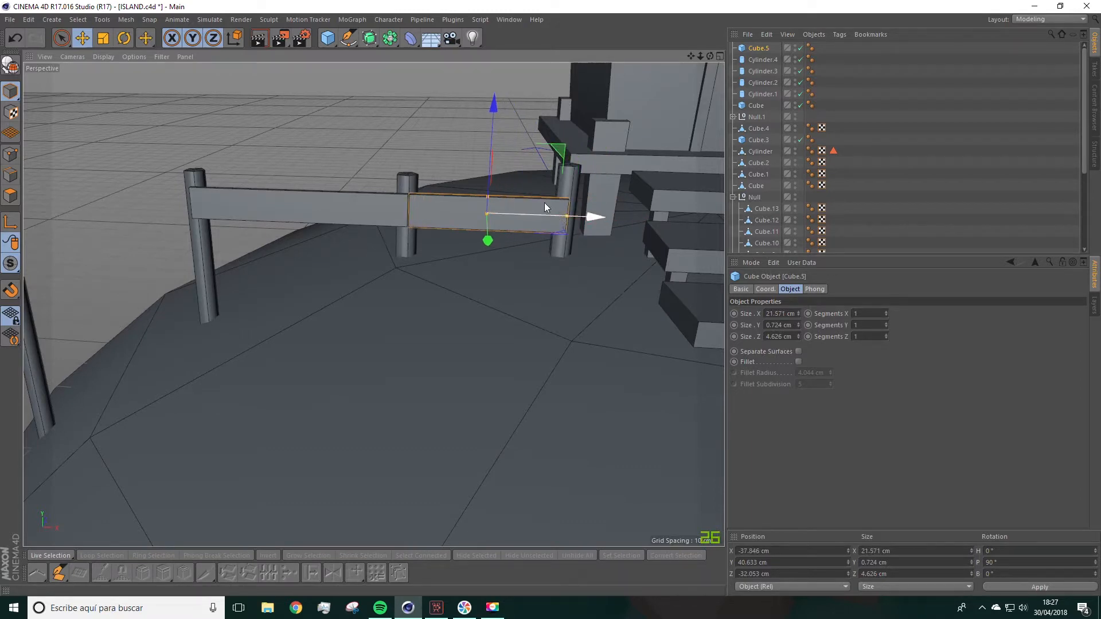
pyautogui.moveTo(494, 121); pyautogui.dragTo(492, 108)
pyautogui.keyDown('alt'); pyautogui.moveTo(511, 154); pyautogui.dragTo(459, 237); pyautogui.keyUp('alt')
pyautogui.click(470, 213)
pyautogui.moveTo(470, 154); pyautogui.dragTo(432, 215)
pyautogui.keyDown('alt'); pyautogui.moveTo(432, 215); pyautogui.dragTo(356, 281, button='right'); pyautogui.keyUp('alt')
pyautogui.click(363, 268)
pyautogui.keyDown('alt'); pyautogui.moveTo(364, 272); pyautogui.dragTo(575, 197); pyautogui.keyUp('alt')
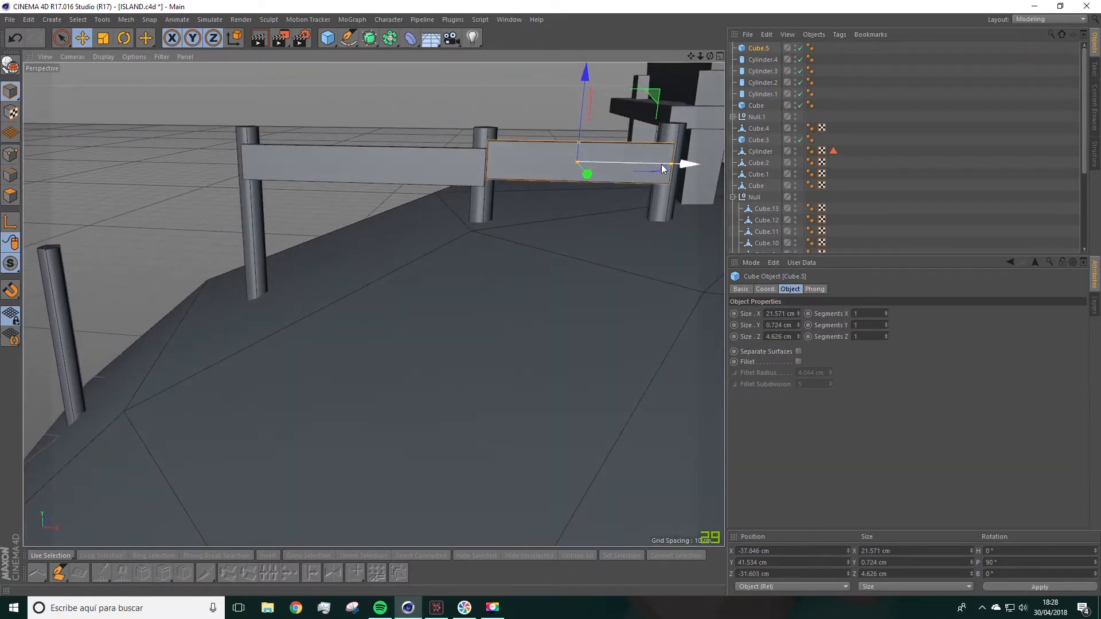
pyautogui.moveTo(670, 164); pyautogui.dragTo(672, 163)
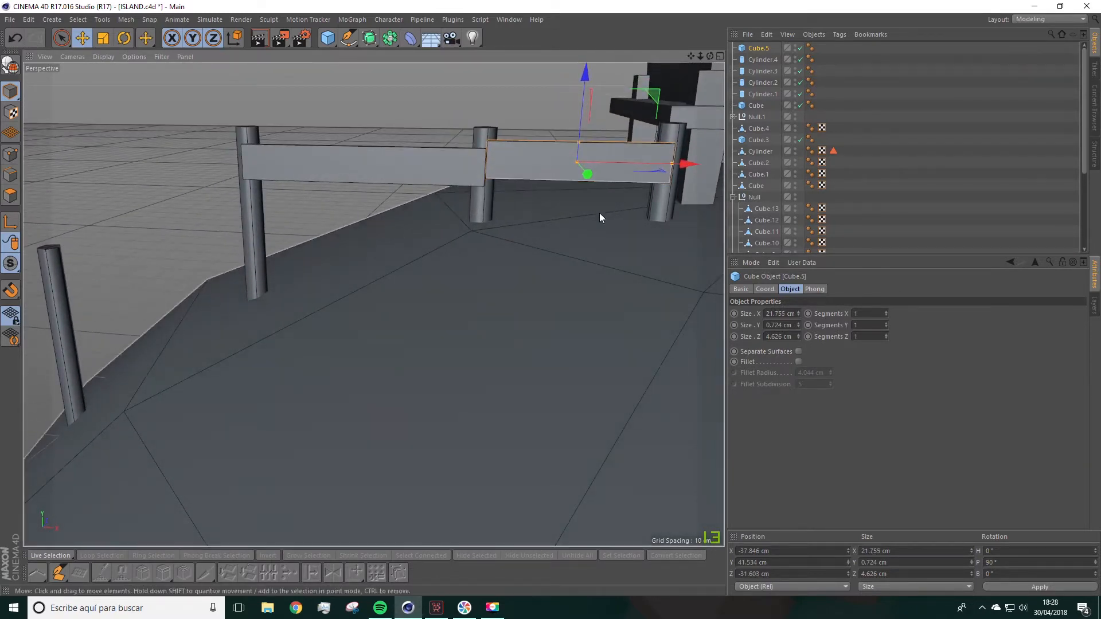
# Duplicate the long fence board outward toward the dock-side post, placing the copy at about X -90.7 cm.
pyautogui.click(377, 162)
pyautogui.keyDown('alt'); pyautogui.moveTo(386, 209); pyautogui.dragTo(449, 218, button='middle'); pyautogui.keyUp('alt')
pyautogui.keyDown('ctrl'); pyautogui.moveTo(480, 175); pyautogui.dragTo(290, 192); pyautogui.keyUp('ctrl')
pyautogui.hotkey('ctrl', 'z')
pyautogui.keyDown('ctrl'); pyautogui.moveTo(521, 179); pyautogui.dragTo(338, 178); pyautogui.keyUp('ctrl')
pyautogui.keyDown('alt'); pyautogui.moveTo(351, 234); pyautogui.dragTo(357, 242, button='middle'); pyautogui.keyUp('alt')
pyautogui.keyDown('alt'); pyautogui.moveTo(357, 242); pyautogui.dragTo(467, 376); pyautogui.keyUp('alt')
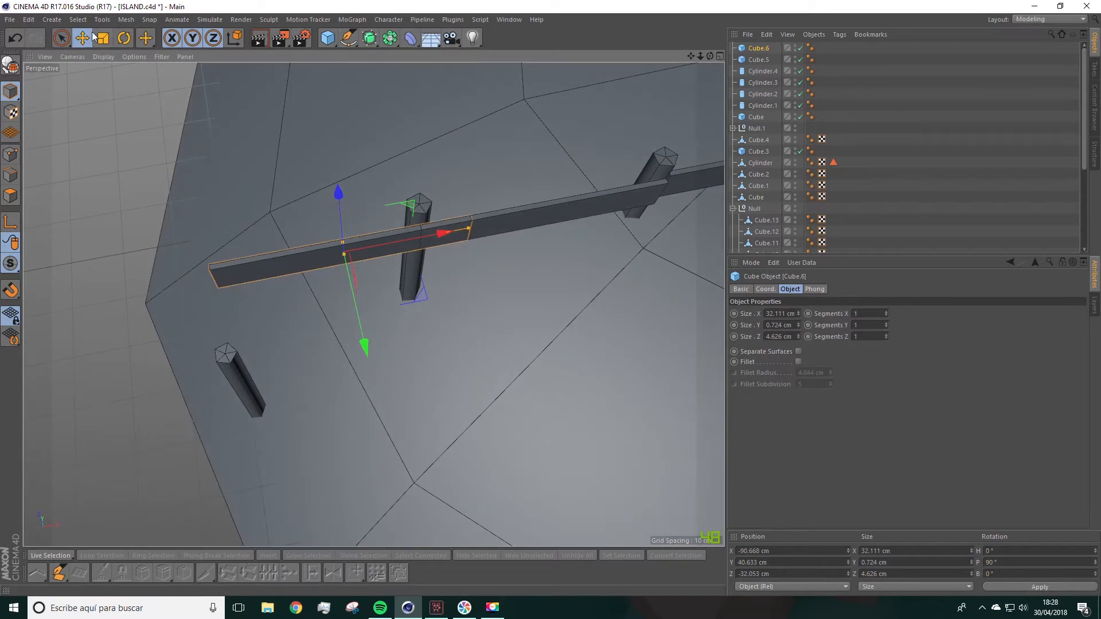
# Bank the copied board about 19.5° toward the dock-side post, shorten it to about 28.8 cm, and lower it to about Y 30.1 cm.
pyautogui.click(124, 39)
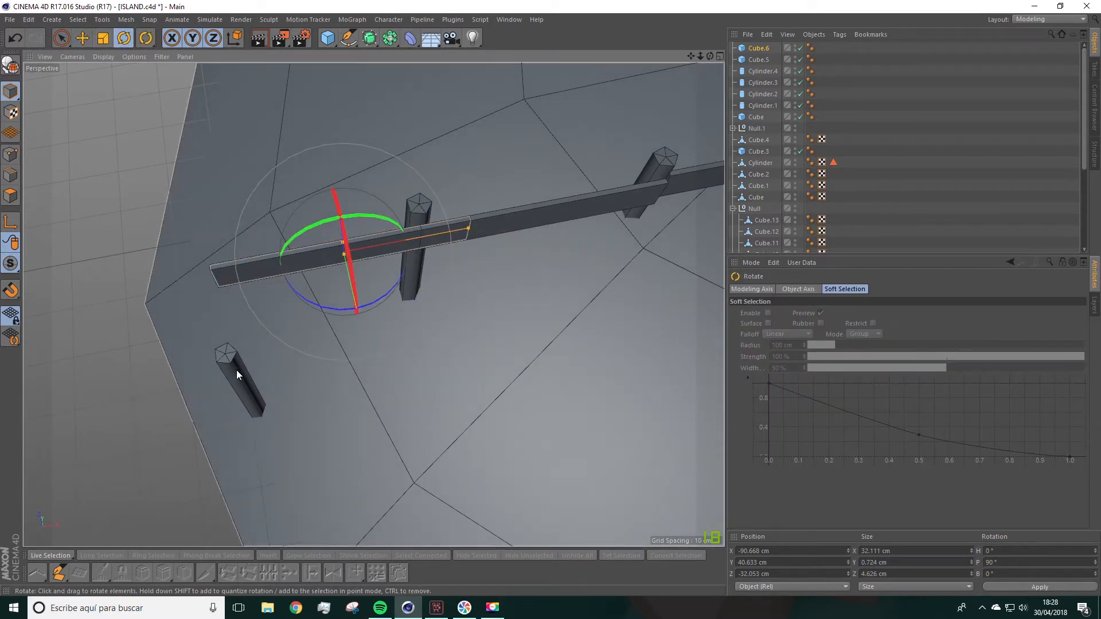
pyautogui.moveTo(334, 308); pyautogui.dragTo(292, 308)
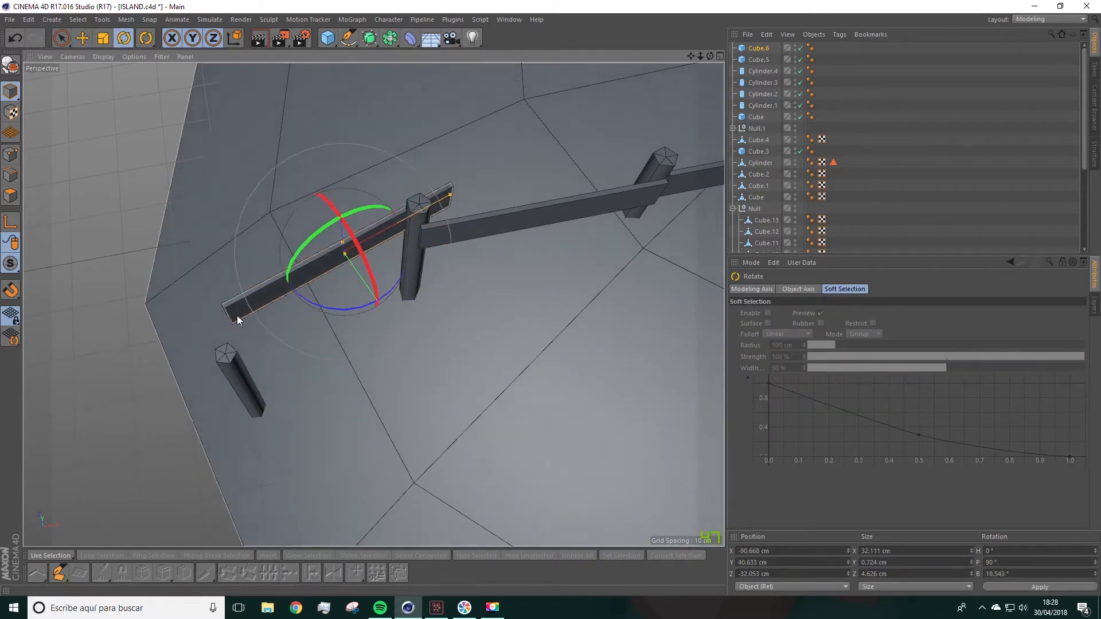
pyautogui.click(80, 37)
pyautogui.moveTo(402, 344); pyautogui.dragTo(430, 383)
pyautogui.moveTo(448, 249); pyautogui.dragTo(422, 174)
pyautogui.moveTo(314, 78); pyautogui.dragTo(345, 199)
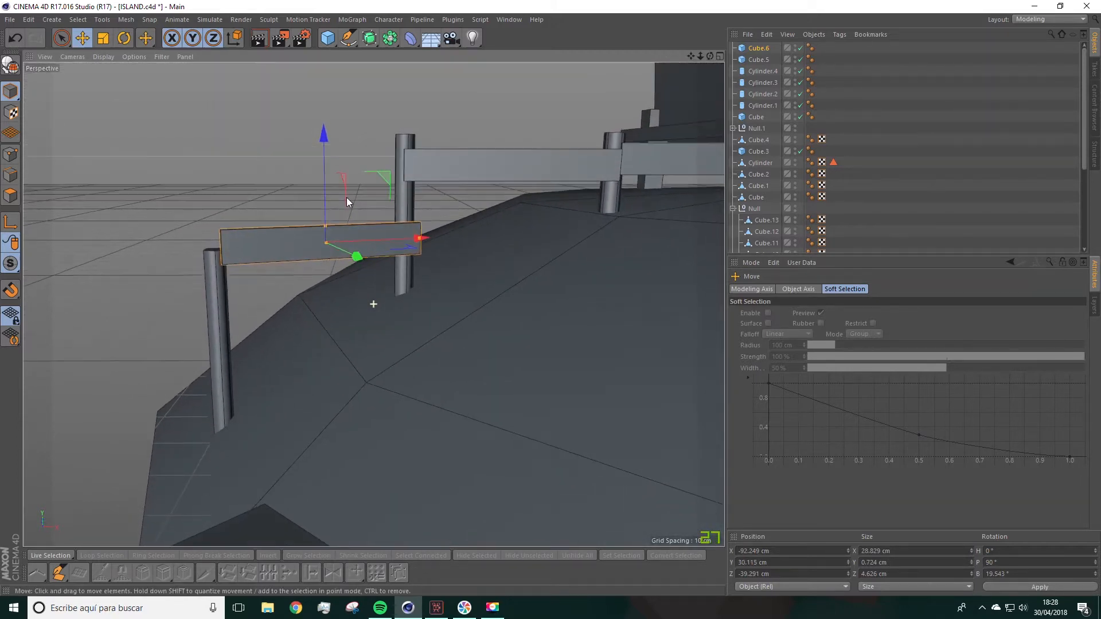
# Move the dock-side post closer to its neighbour and raise its board to about Y 35.8 cm.
pyautogui.click(229, 307)
pyautogui.moveTo(318, 352); pyautogui.dragTo(360, 351)
pyautogui.moveTo(266, 249); pyautogui.dragTo(315, 237)
pyautogui.click(389, 253)
pyautogui.moveTo(319, 147); pyautogui.dragTo(315, 104)
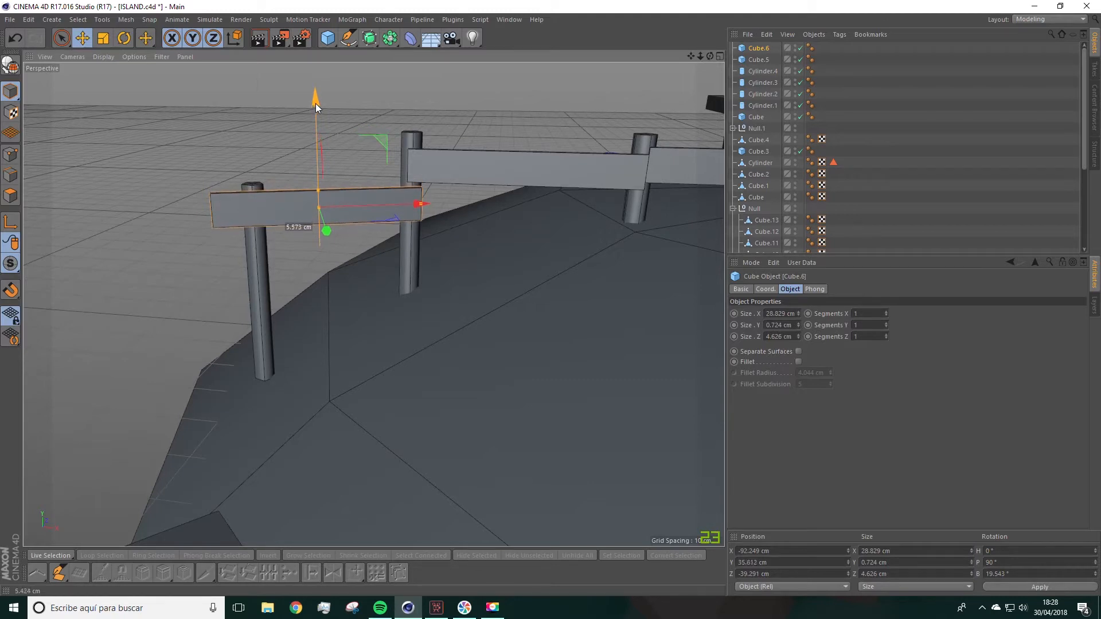
pyautogui.keyDown('alt'); pyautogui.moveTo(294, 196); pyautogui.dragTo(280, 248); pyautogui.keyUp('alt')
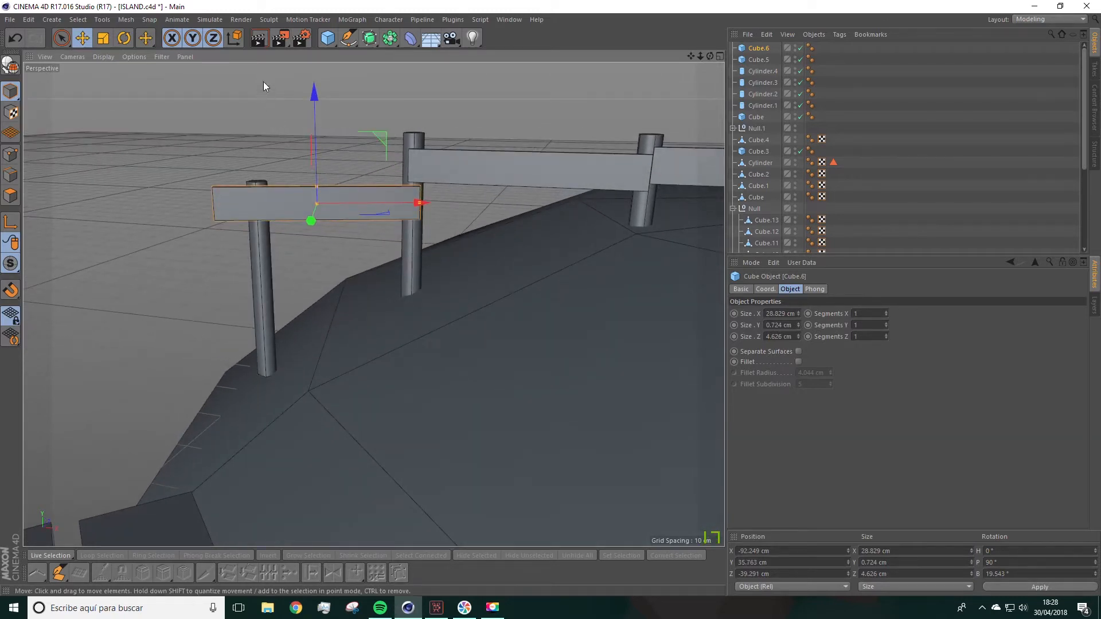
# Tilt the dock-side board down toward the dock to a pitch of about 97.3° and reposition it at about Y 33.1, Z -35.2 cm.
pyautogui.click(124, 37)
pyautogui.moveTo(349, 146); pyautogui.dragTo(308, 119)
pyautogui.press('e')
pyautogui.hotkey('ctrl', 'z')
pyautogui.moveTo(418, 212); pyautogui.dragTo(418, 215)
pyautogui.keyDown('alt'); pyautogui.moveTo(422, 225); pyautogui.dragTo(266, 164); pyautogui.keyUp('alt')
# Lengthen the dock-side post to about 31.2 cm and move it to about X -100.6, Y 22.9 cm.
pyautogui.click(268, 192)
pyautogui.moveTo(364, 280); pyautogui.dragTo(314, 201)
pyautogui.moveTo(282, 164); pyautogui.dragTo(284, 176)
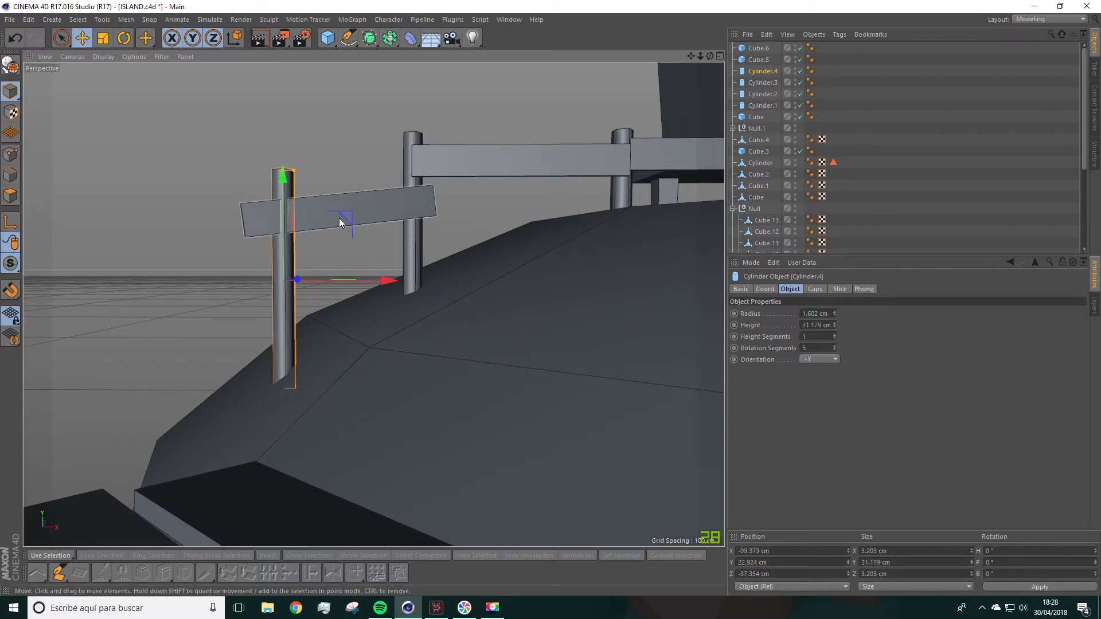
pyautogui.moveTo(386, 281); pyautogui.dragTo(334, 241)
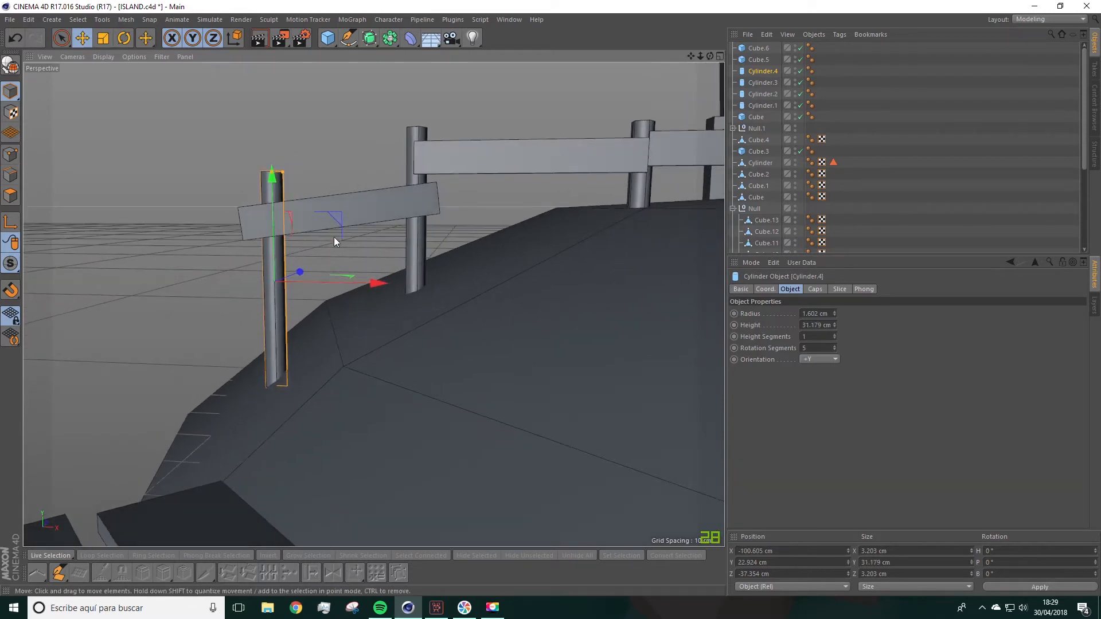
# Shorten the tilted board to about 26.2 cm and set it against its posts at about X -89.4, Z -35.1 cm.
pyautogui.click(355, 211)
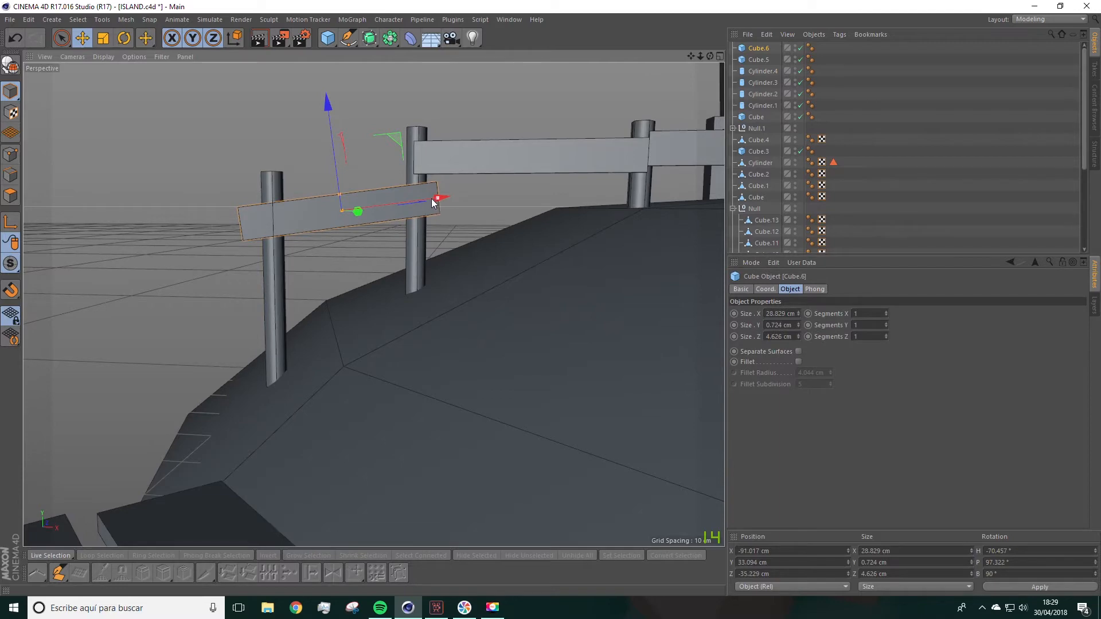
pyautogui.moveTo(433, 198); pyautogui.dragTo(474, 297)
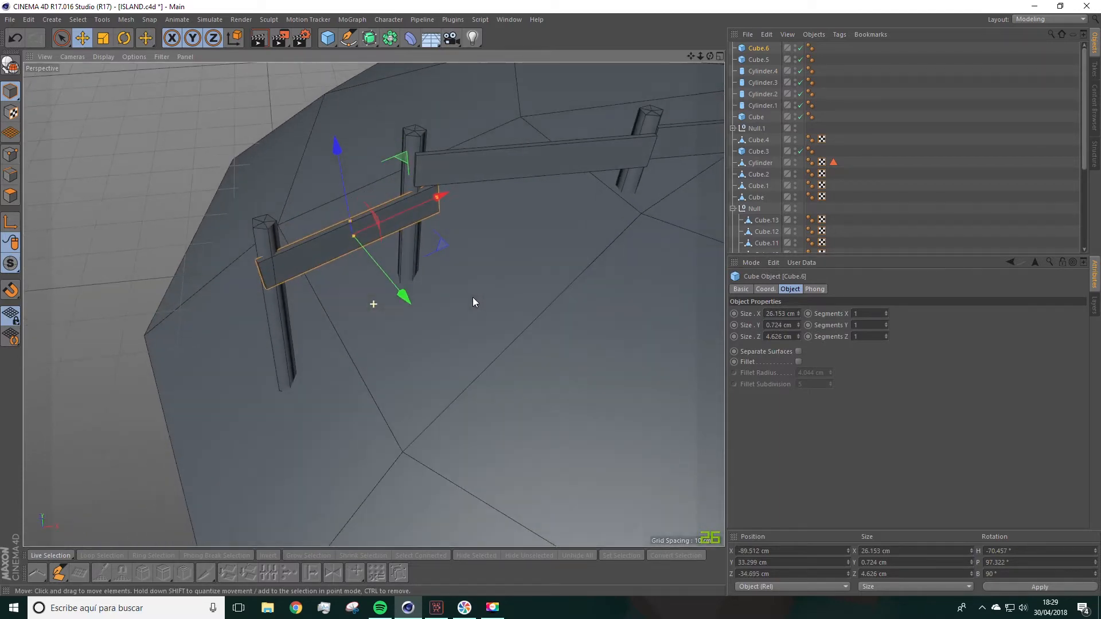
pyautogui.moveTo(403, 291); pyautogui.dragTo(371, 207)
pyautogui.scroll(-8, 442, 207)
pyautogui.keyDown('alt'); pyautogui.moveTo(524, 256); pyautogui.dragTo(476, 285); pyautogui.keyUp('alt')
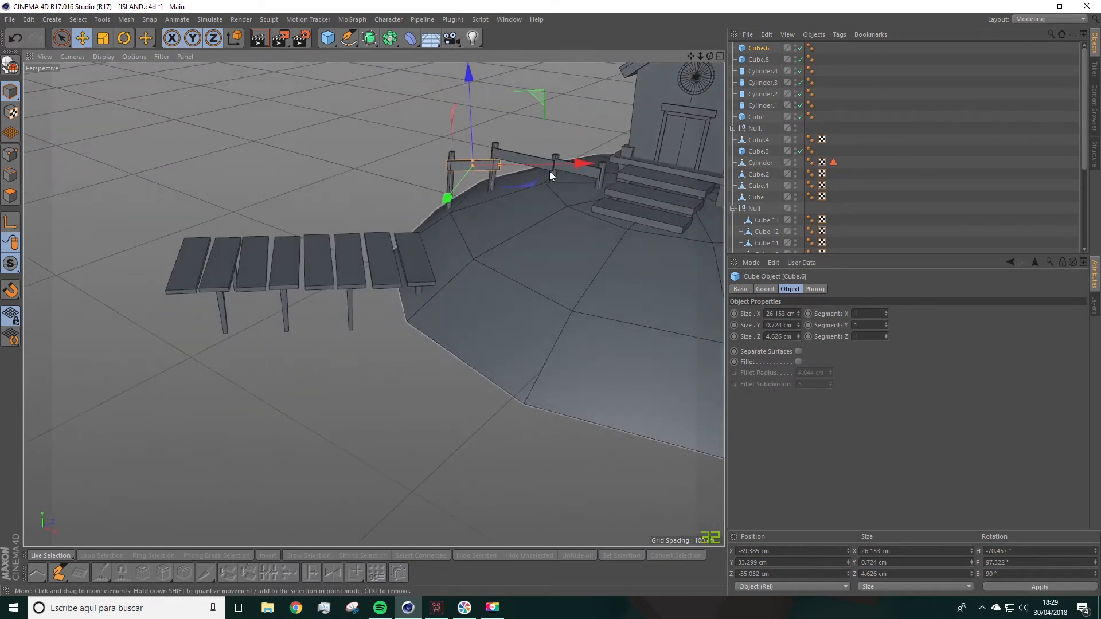
# Shift the house-side board to about Z -32.6 cm and the tilted board to about X -89.3, Z -35.3 cm.
pyautogui.scroll(5, 572, 132)
pyautogui.click(539, 187)
pyautogui.keyDown('alt'); pyautogui.moveTo(539, 187); pyautogui.dragTo(610, 160); pyautogui.keyUp('alt')
pyautogui.scroll(2, 585, 198)
pyautogui.click(567, 246)
pyautogui.moveTo(531, 247); pyautogui.dragTo(520, 253)
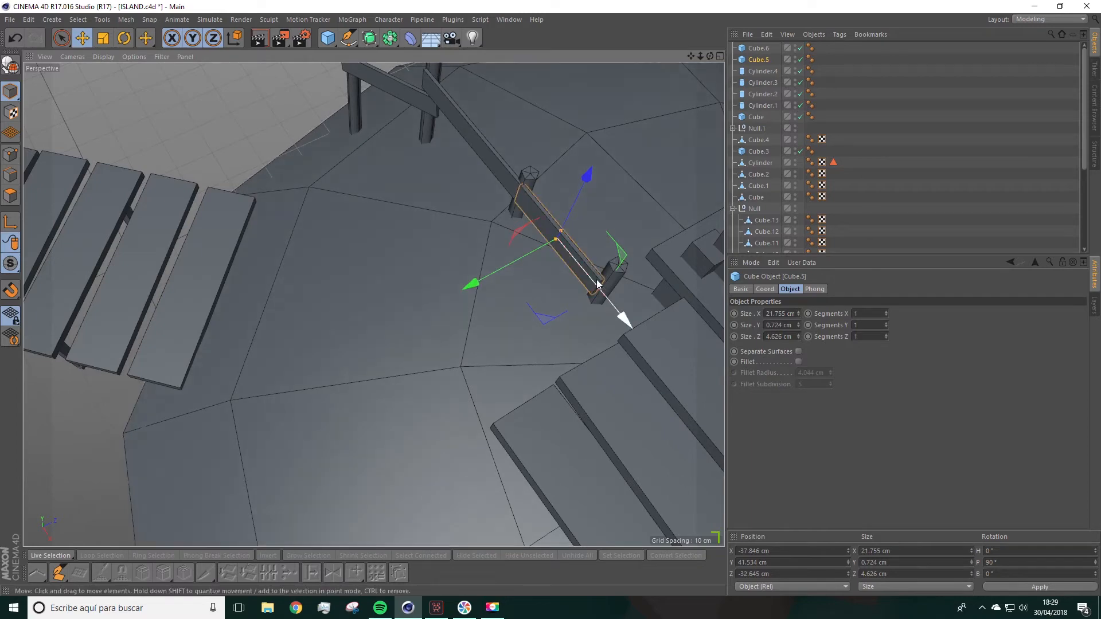
pyautogui.moveTo(597, 292); pyautogui.dragTo(447, 348)
pyautogui.click(337, 287)
pyautogui.moveTo(453, 294)
pyautogui.mouseDown()
pyautogui.moveTo(370, 276)
pyautogui.moveTo(375, 256)
pyautogui.moveTo(445, 281)
pyautogui.mouseUp()
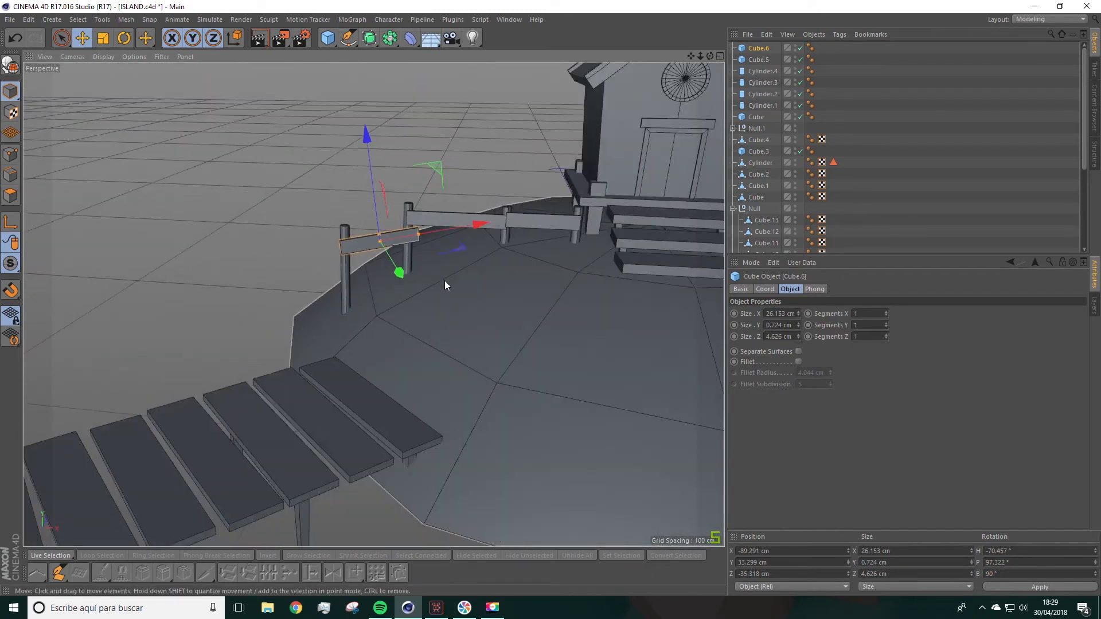
# Rotate the middle fence board about 3° in its upright plane.
pyautogui.keyDown('alt'); pyautogui.moveTo(422, 228); pyautogui.dragTo(416, 218); pyautogui.keyUp('alt')
pyautogui.click(439, 225)
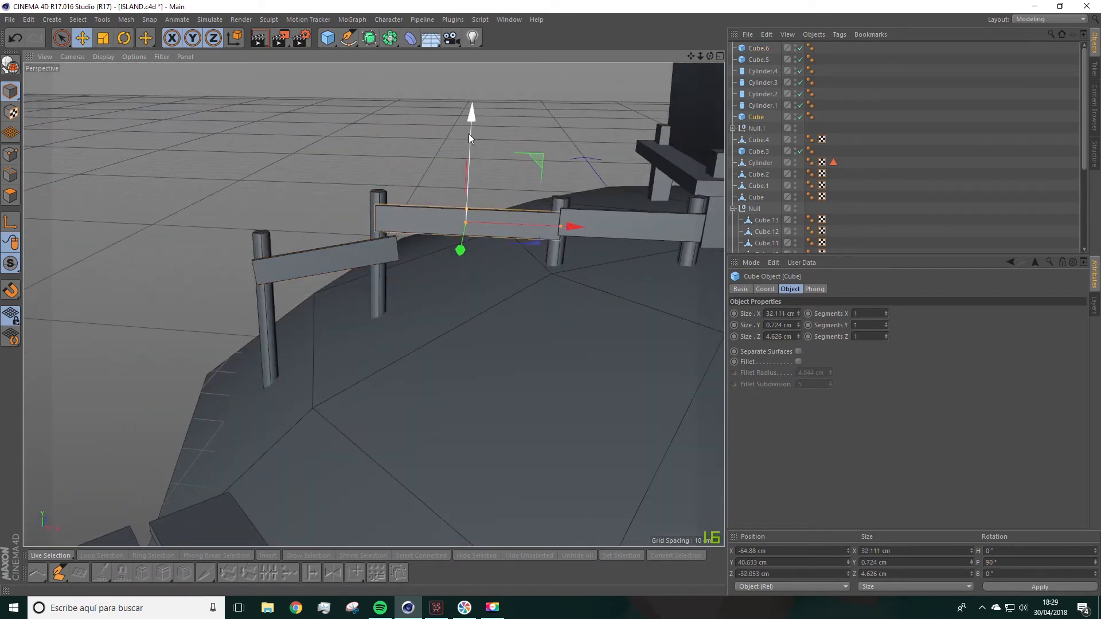
pyautogui.press('r')
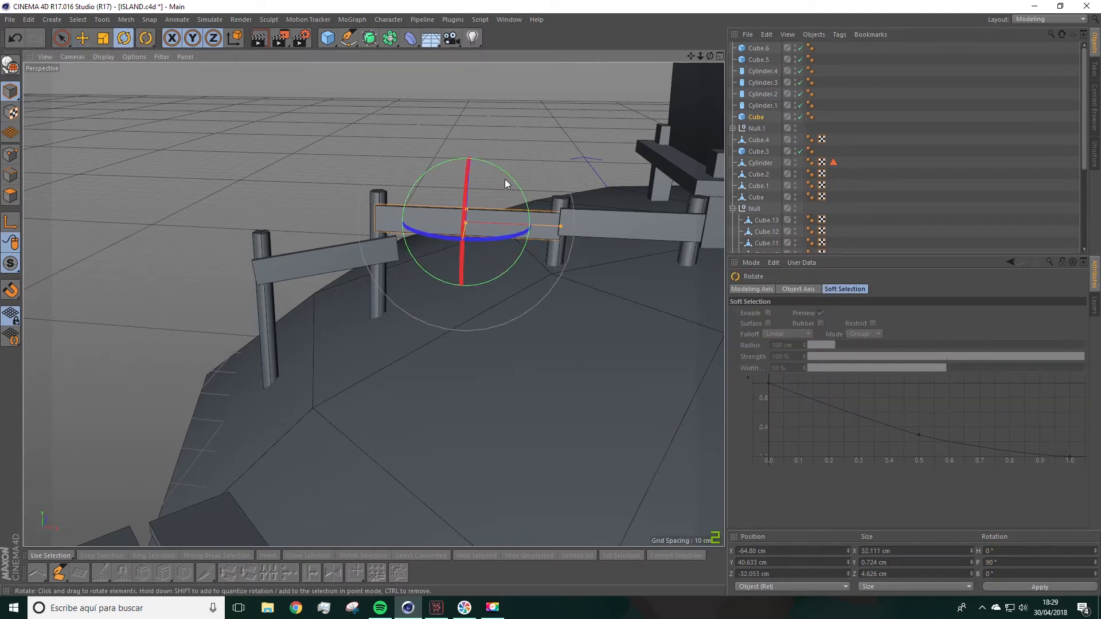
pyautogui.moveTo(507, 177); pyautogui.dragTo(504, 174)
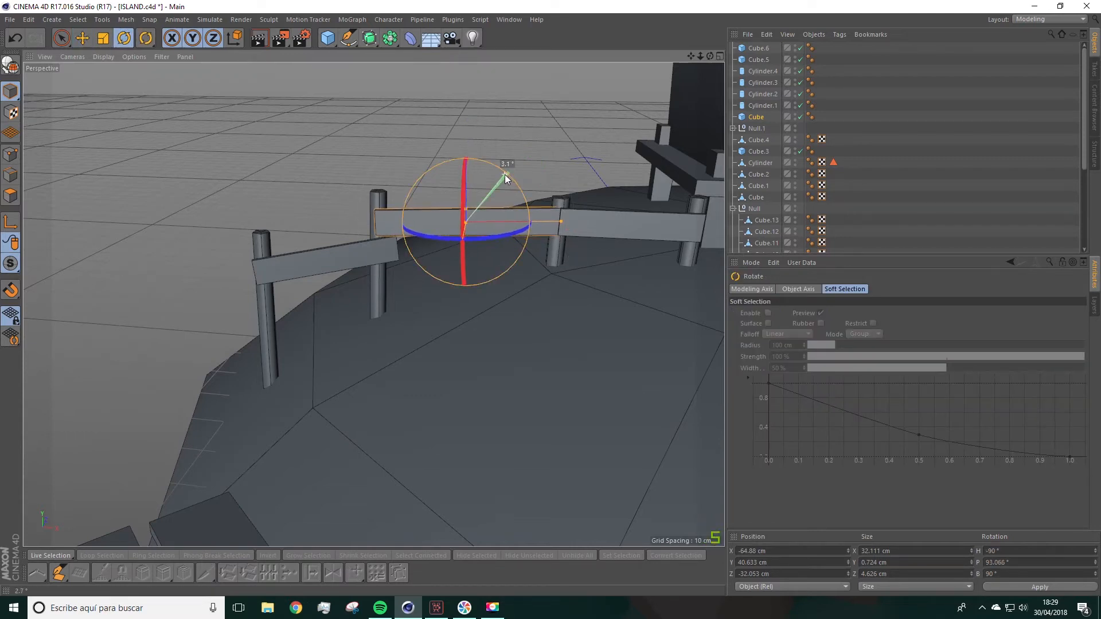
# Lean three fence posts slightly: bank the second about 3.1°, the third about -1.6°, and the dock-side one about 1.5°.
pyautogui.click(377, 202)
pyautogui.moveTo(396, 209); pyautogui.dragTo(407, 213)
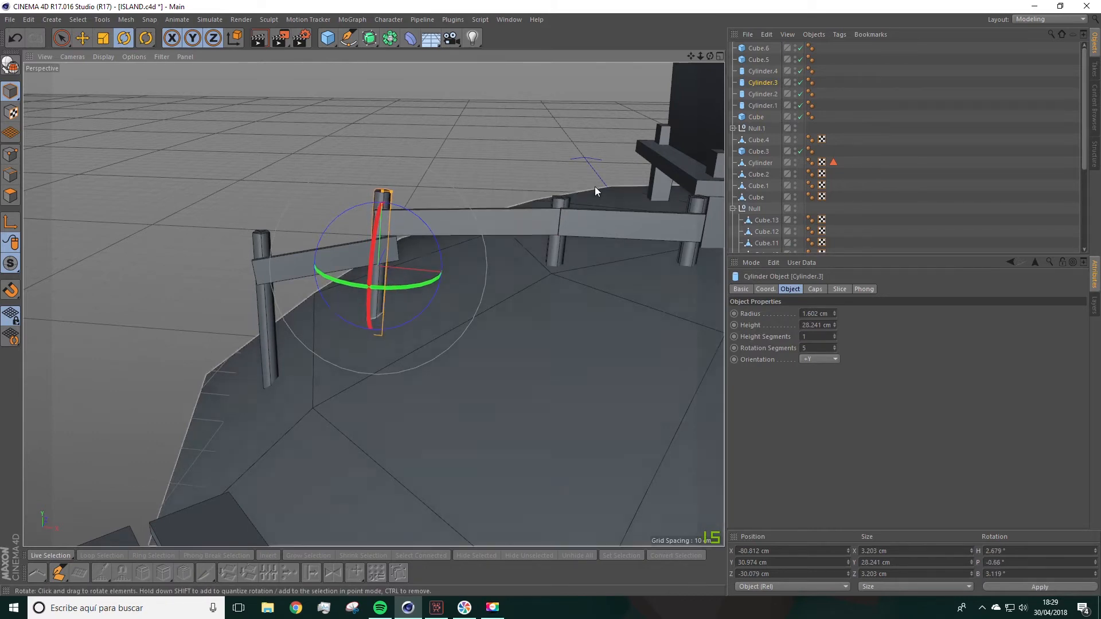
pyautogui.click(565, 203)
pyautogui.moveTo(583, 216); pyautogui.dragTo(579, 215)
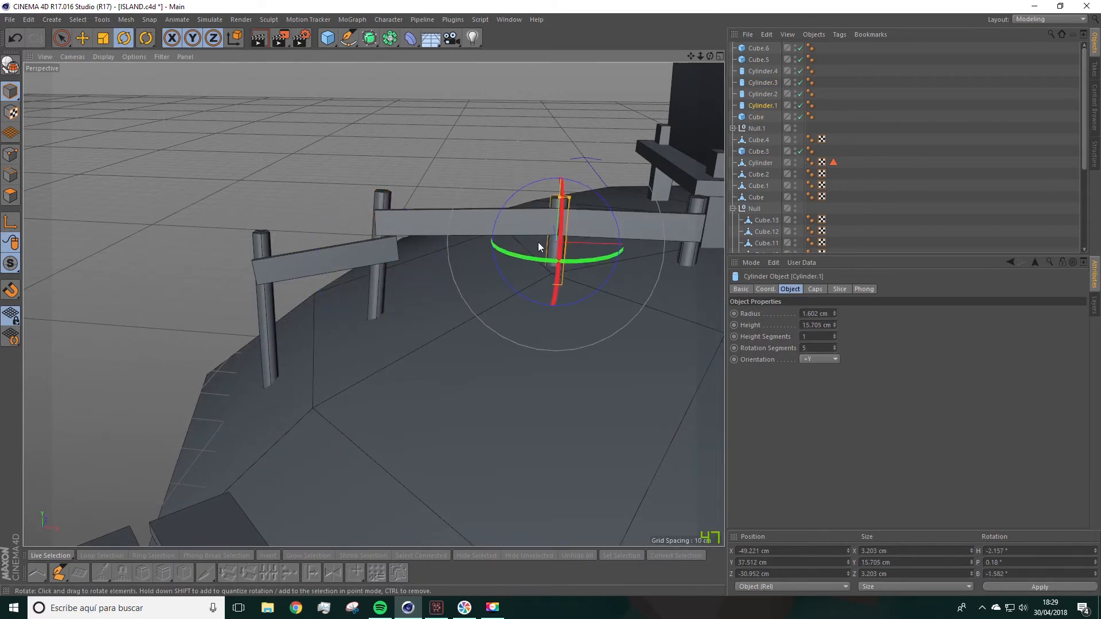
pyautogui.click(278, 327)
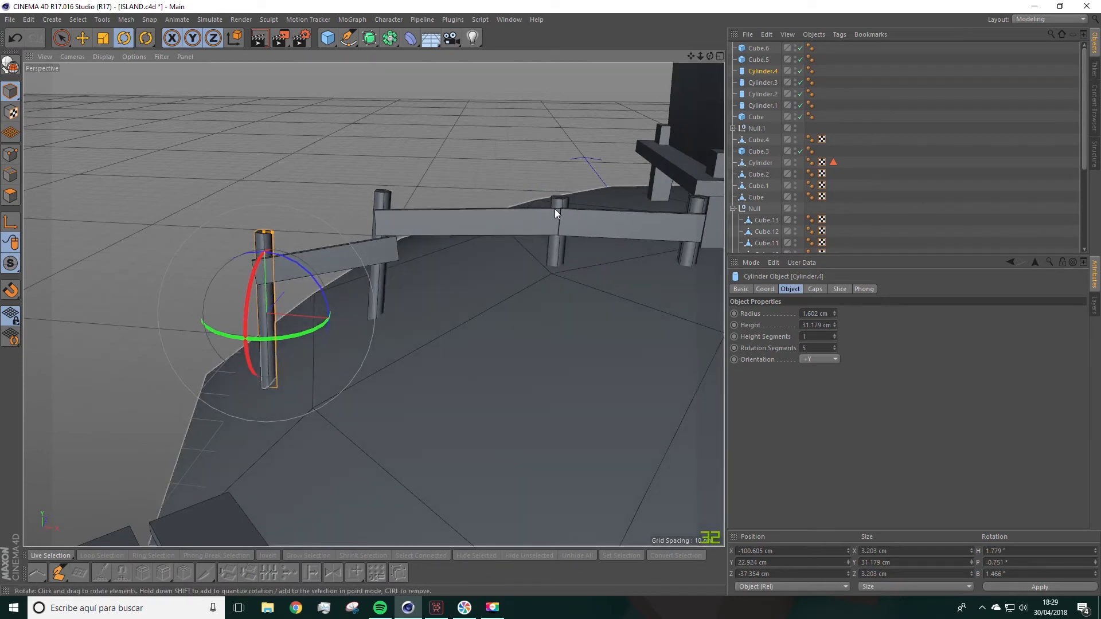
# Lengthen the third post from the dock to about 20.6 cm.
pyautogui.keyDown('alt'); pyautogui.moveTo(508, 229); pyautogui.dragTo(414, 249, button='middle'); pyautogui.keyUp('alt')
pyautogui.scroll(-1, 414, 250)
pyautogui.keyDown('alt'); pyautogui.moveTo(434, 263); pyautogui.dragTo(457, 203); pyautogui.keyUp('alt')
pyautogui.click(460, 224)
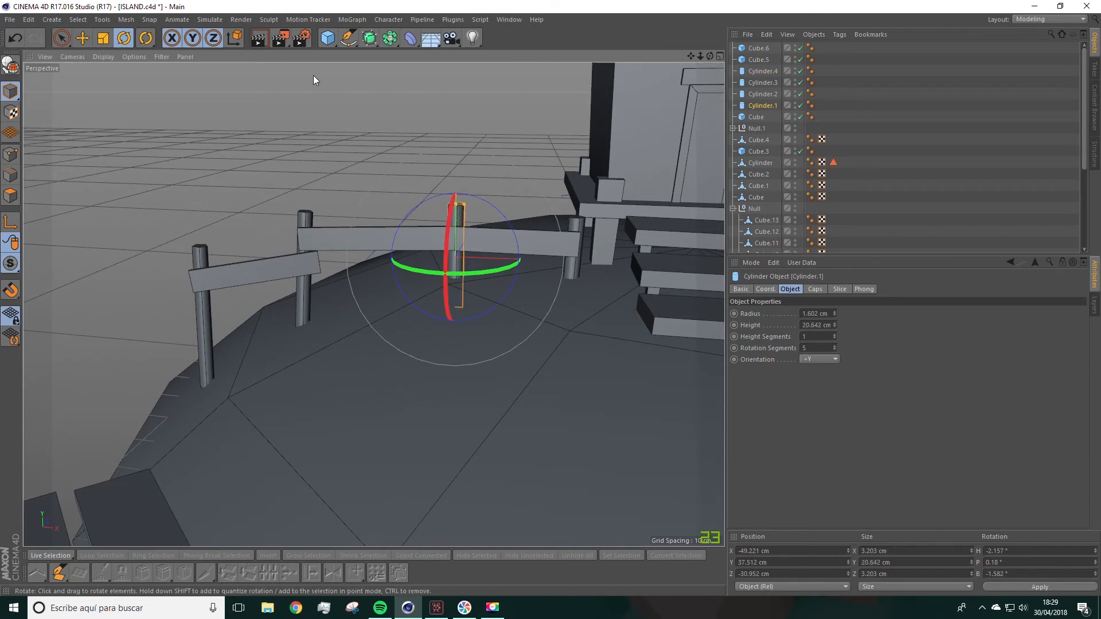
# Lower the third fence post from the dock slightly, to about Y 37.4 cm.
pyautogui.click(82, 37)
pyautogui.moveTo(457, 152); pyautogui.dragTo(457, 157)
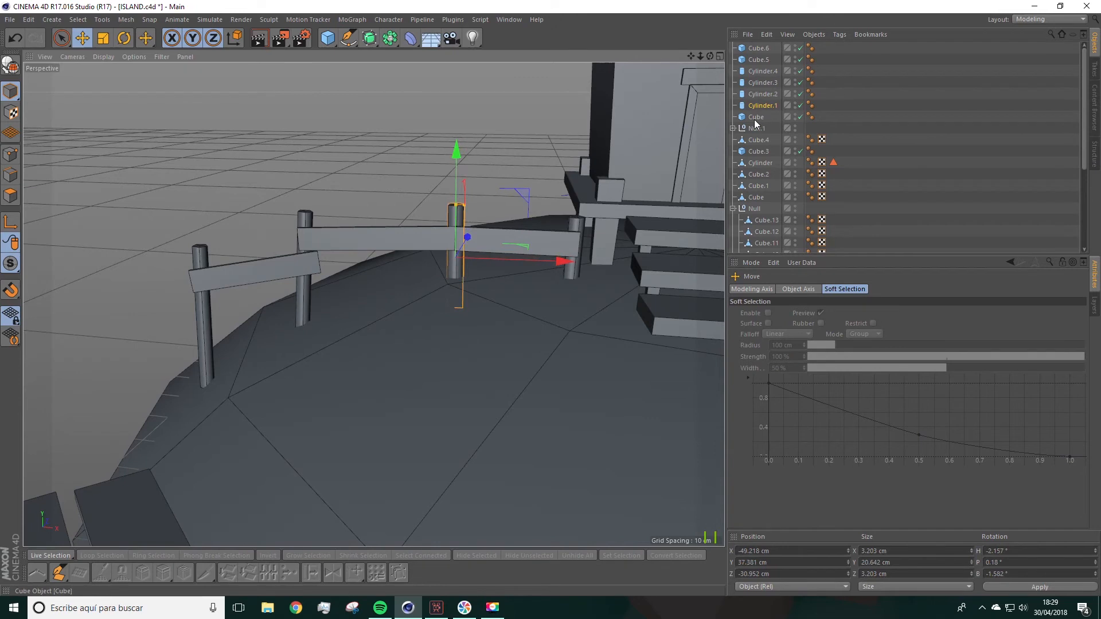
# Group all four fence posts and the three fence boards together under one null object.
pyautogui.click(576, 222)
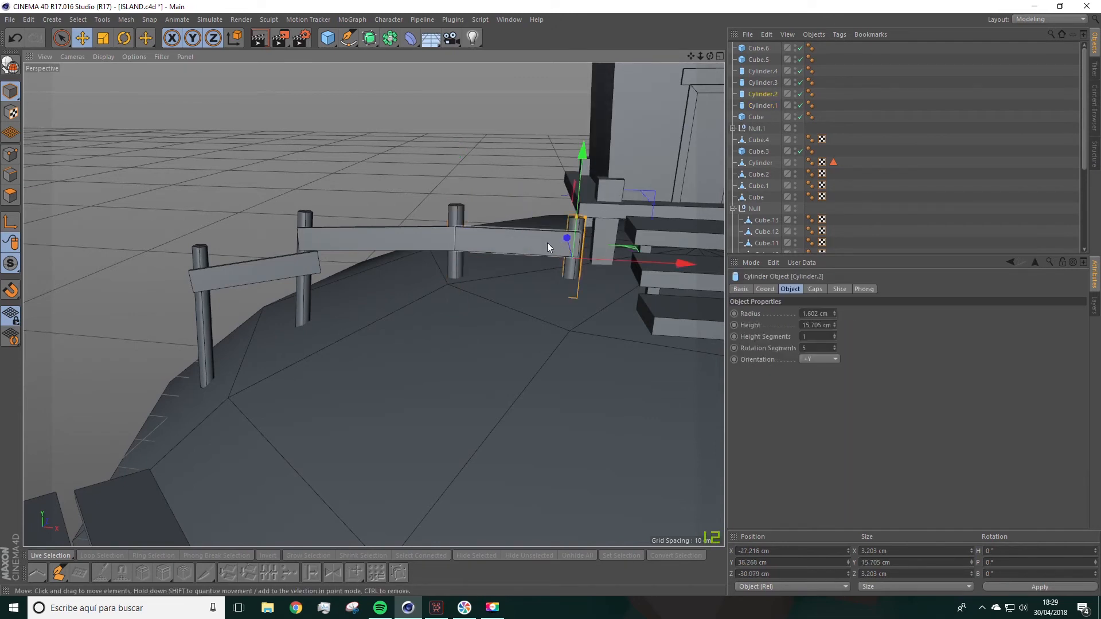
pyautogui.keyDown('shift'); pyautogui.click(498, 248); pyautogui.keyUp('shift')
pyautogui.keyDown('shift'); pyautogui.click(450, 214); pyautogui.keyUp('shift')
pyautogui.keyDown('shift'); pyautogui.click(373, 238); pyautogui.keyUp('shift')
pyautogui.keyDown('shift'); pyautogui.click(304, 219); pyautogui.keyUp('shift')
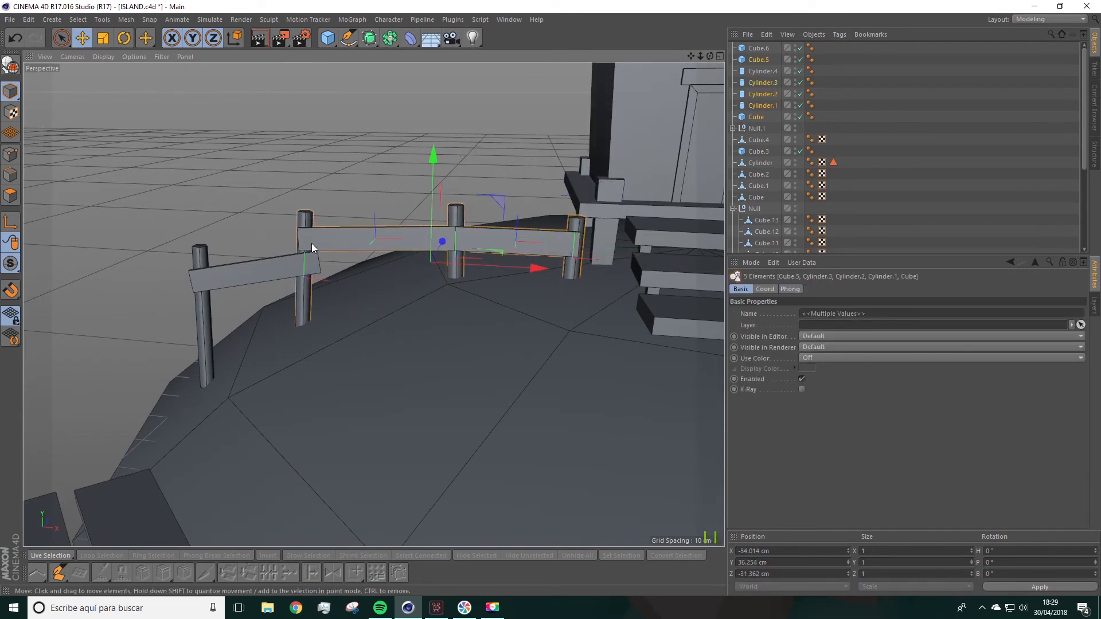
pyautogui.keyDown('shift'); pyautogui.click(279, 268); pyautogui.keyUp('shift')
pyautogui.keyDown('shift'); pyautogui.click(204, 321); pyautogui.keyUp('shift')
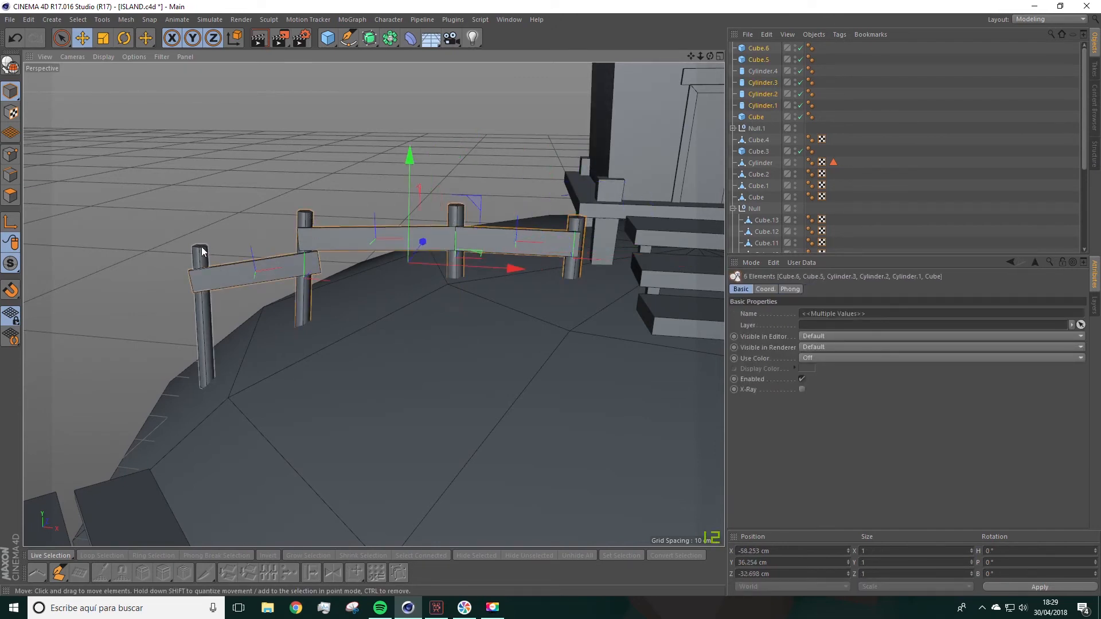
pyautogui.rightClick(756, 93)
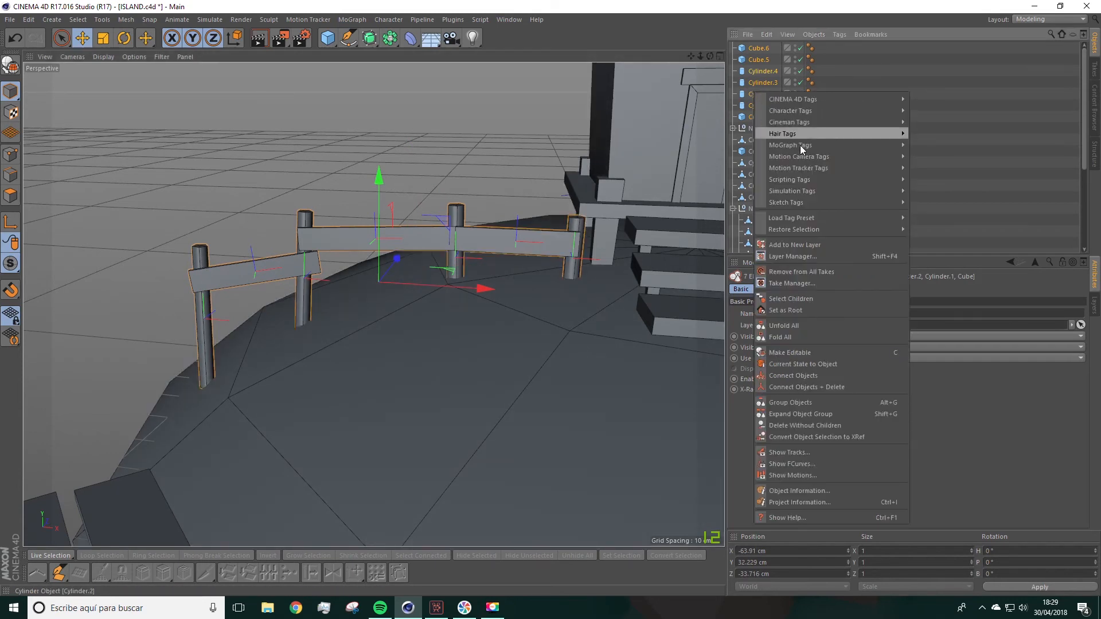
pyautogui.click(791, 403)
# Deselect the fence group and examine the whole island with its house, fence and dock from several angles.
pyautogui.scroll(-5, 513, 275)
pyautogui.keyDown('alt'); pyautogui.moveTo(556, 304); pyautogui.dragTo(504, 318); pyautogui.keyUp('alt')
pyautogui.scroll(-5, 496, 294)
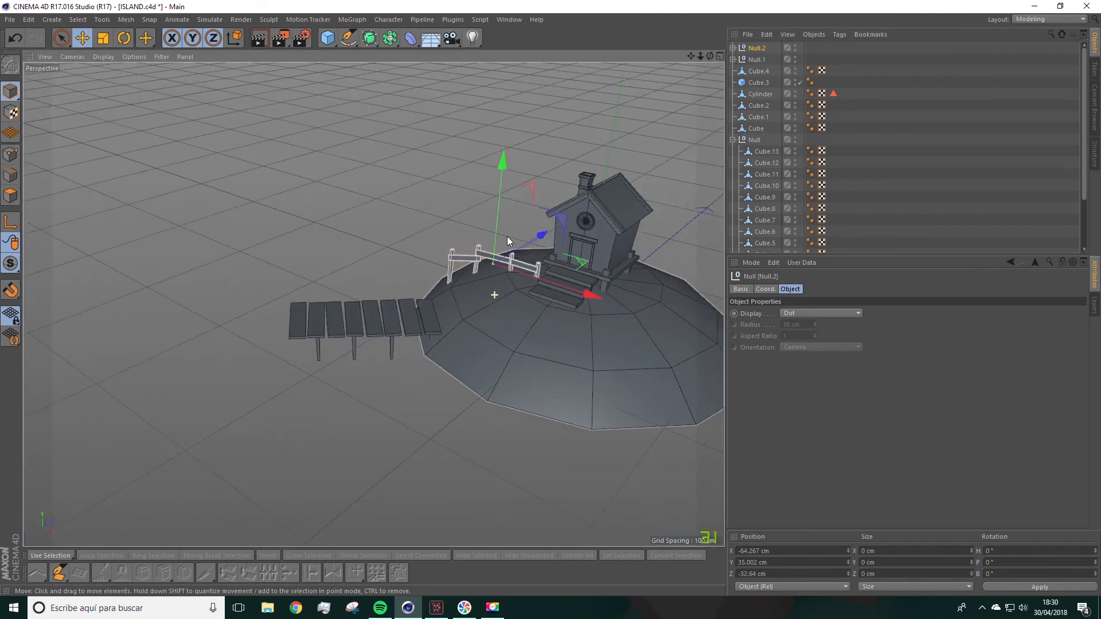
pyautogui.click(458, 207)
pyautogui.keyDown('alt'); pyautogui.moveTo(458, 207); pyautogui.dragTo(363, 201); pyautogui.keyUp('alt')
pyautogui.keyDown('alt'); pyautogui.moveTo(521, 337); pyautogui.dragTo(537, 391); pyautogui.keyUp('alt')
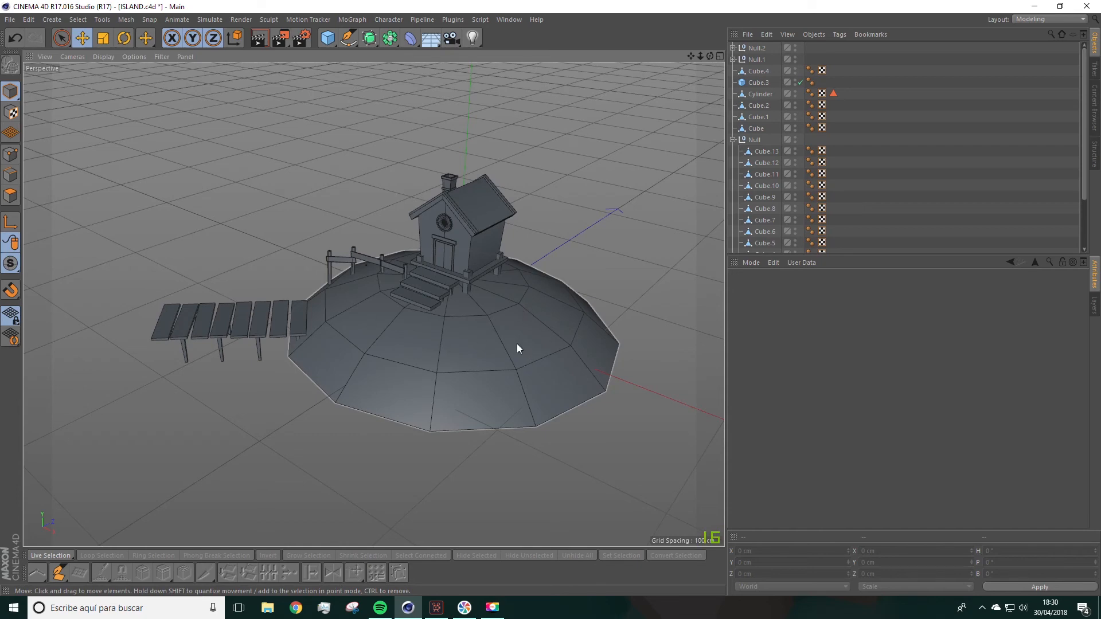
pyautogui.keyDown('alt'); pyautogui.moveTo(392, 325); pyautogui.dragTo(487, 223); pyautogui.keyUp('alt')
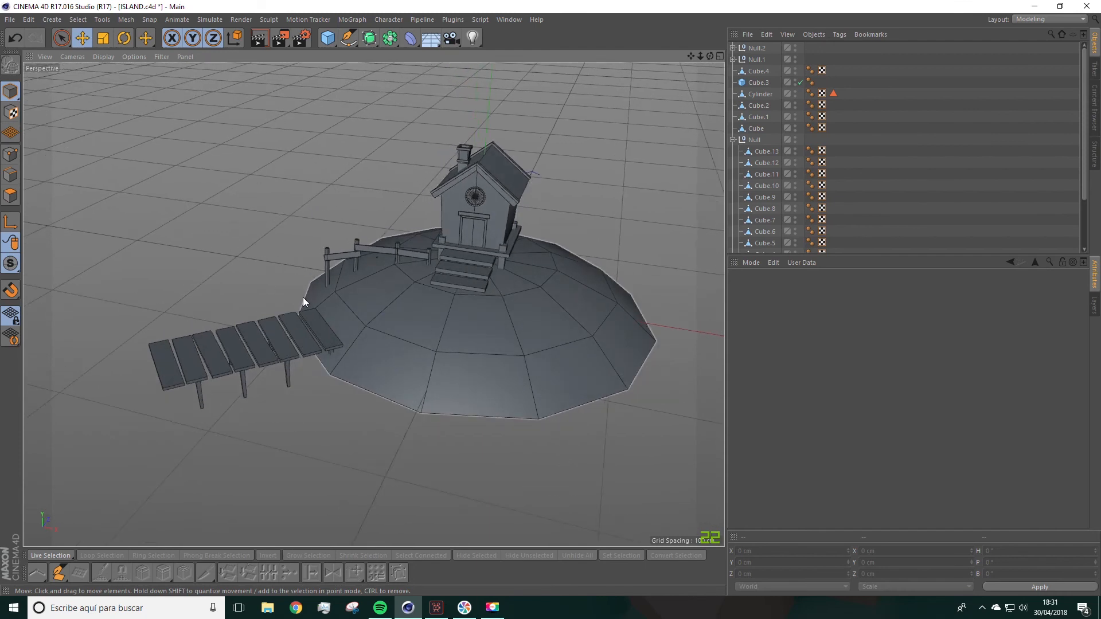
pyautogui.keyDown('alt'); pyautogui.moveTo(265, 235); pyautogui.dragTo(264, 235); pyautogui.keyUp('alt')
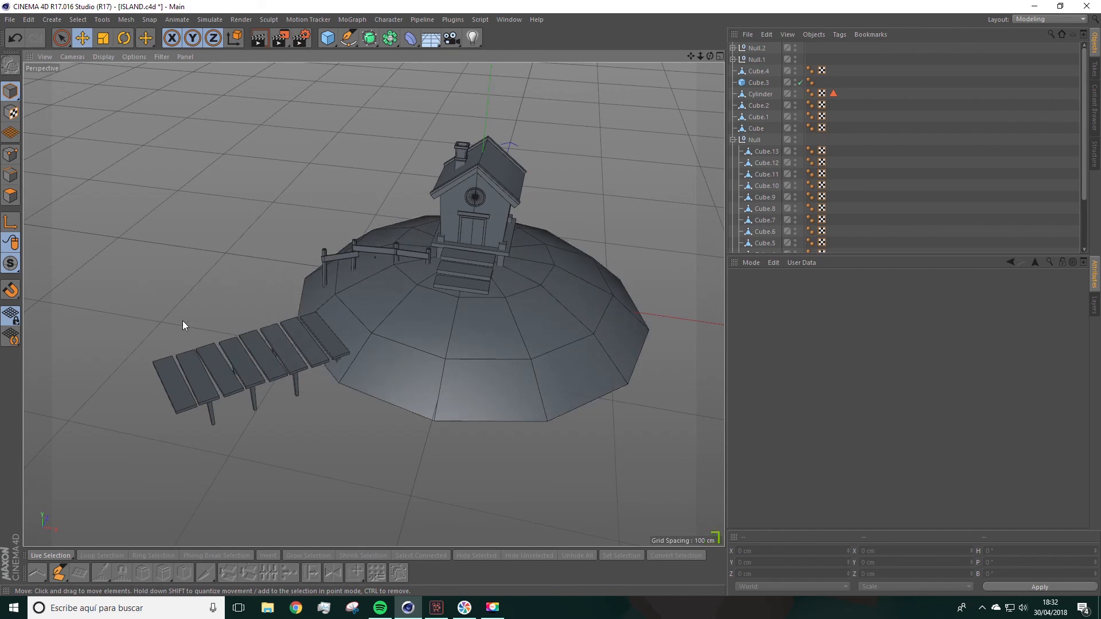
pyautogui.keyDown('alt'); pyautogui.moveTo(277, 325); pyautogui.dragTo(238, 298); pyautogui.keyUp('alt')
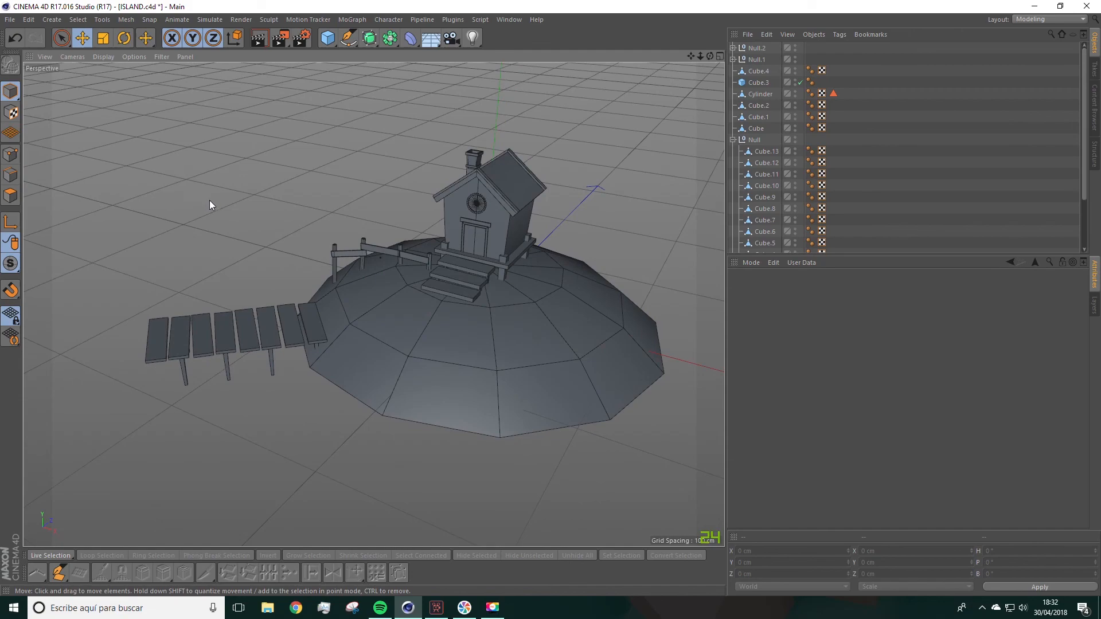